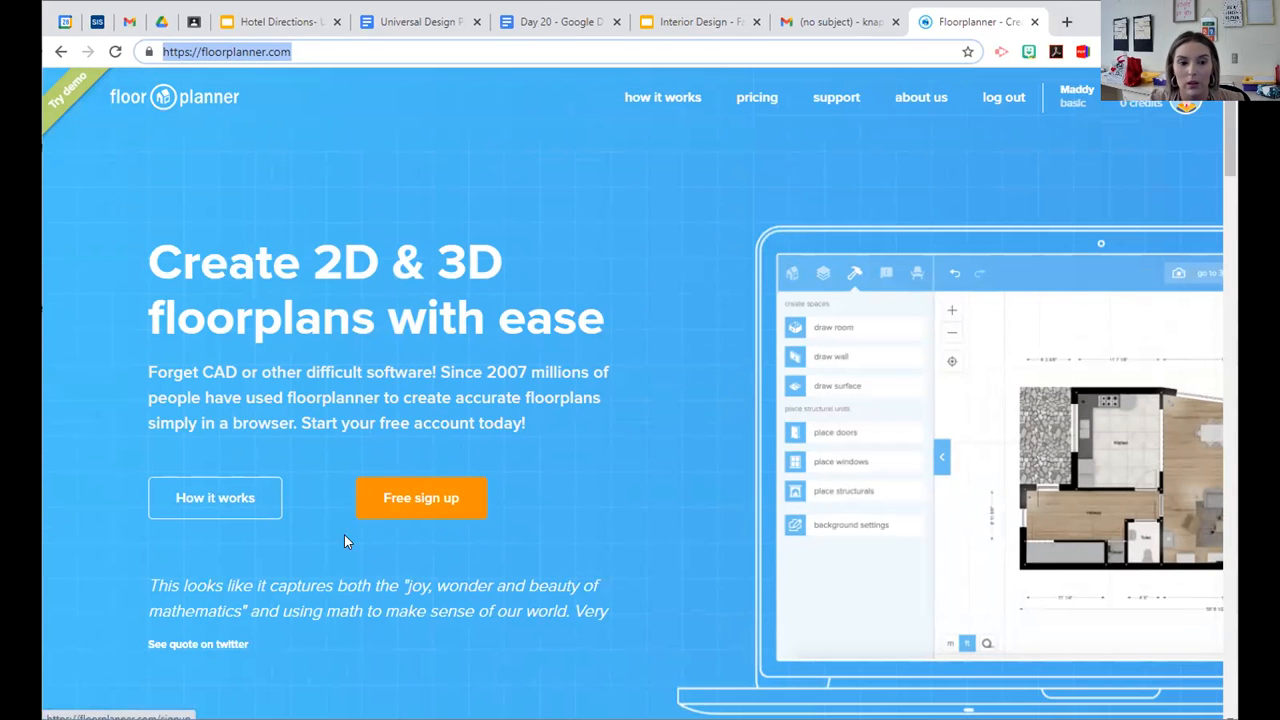
- Sign up for Floorplanner through Google, entering the account e-mail and password and choosing the listed account
left_click(430, 514)
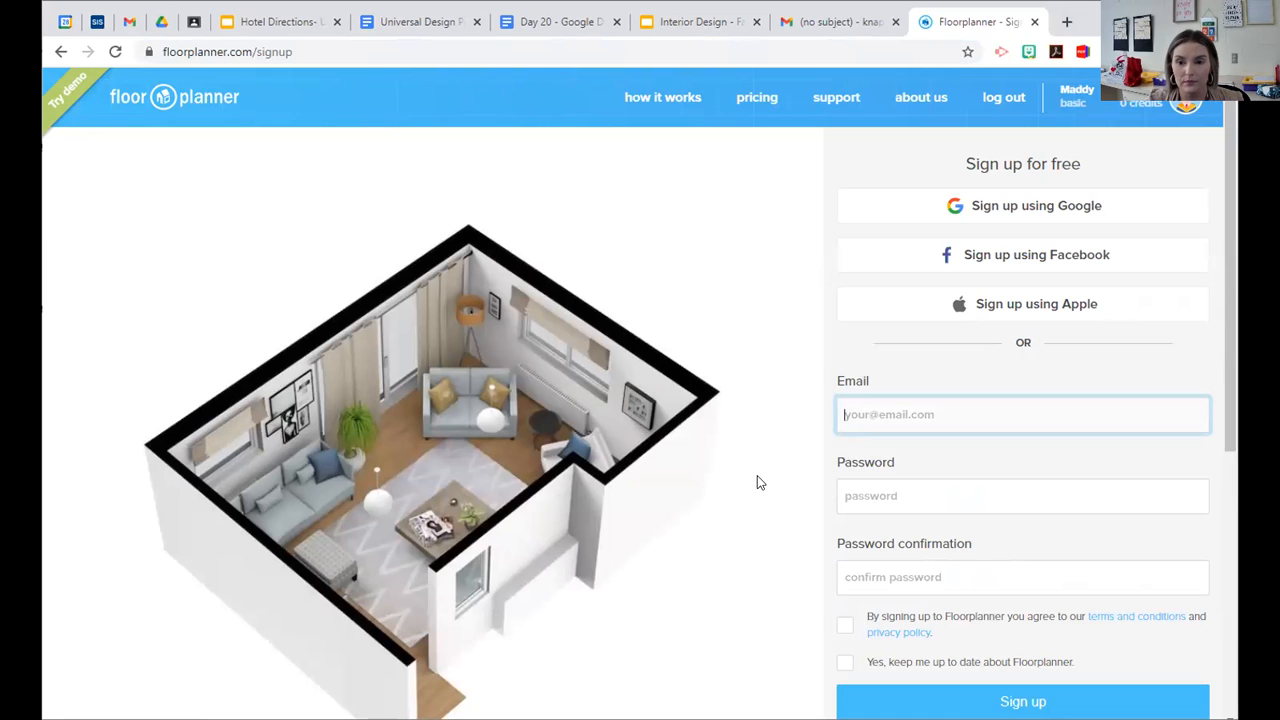
left_click(1029, 217)
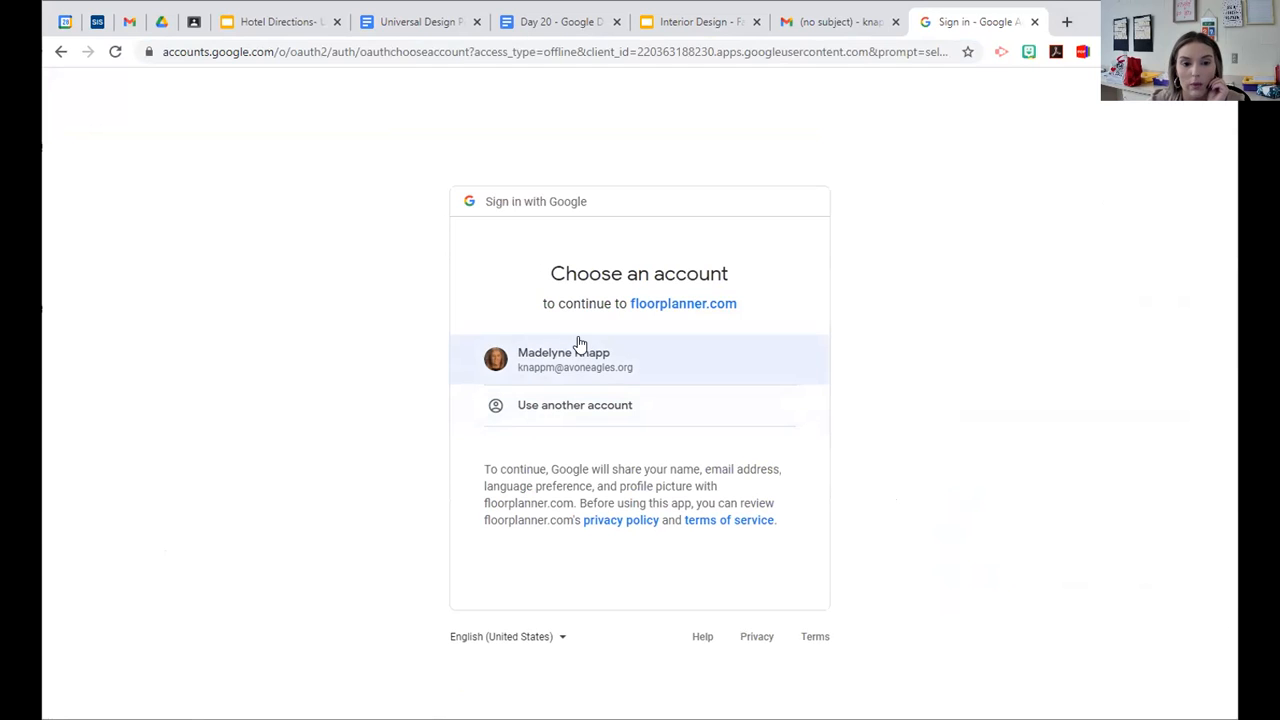
left_click(583, 413)
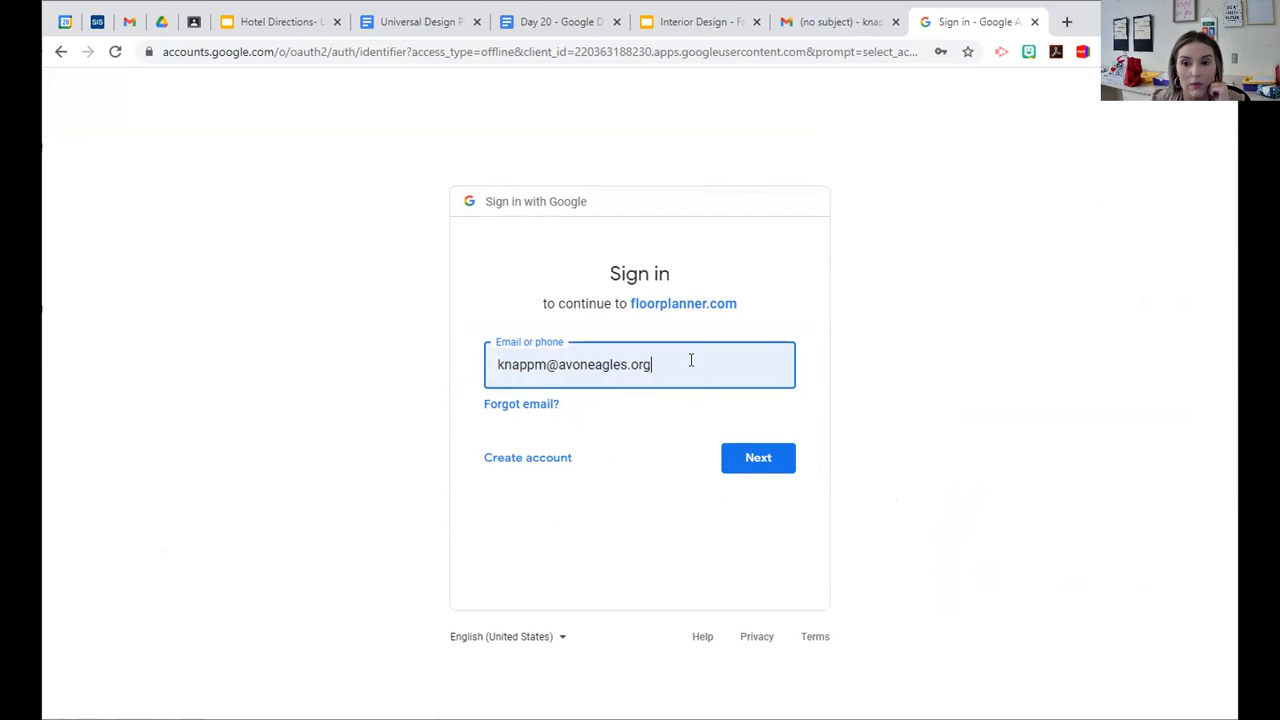
left_click(752, 462)
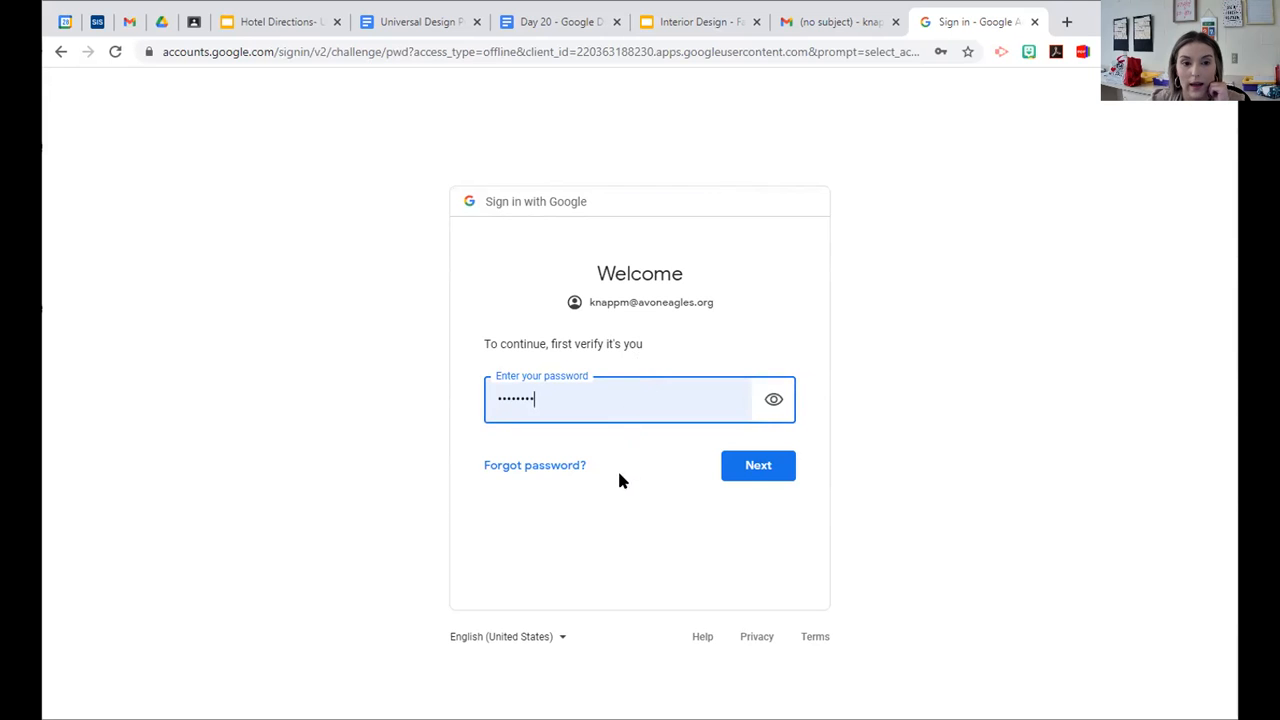
left_click(752, 470)
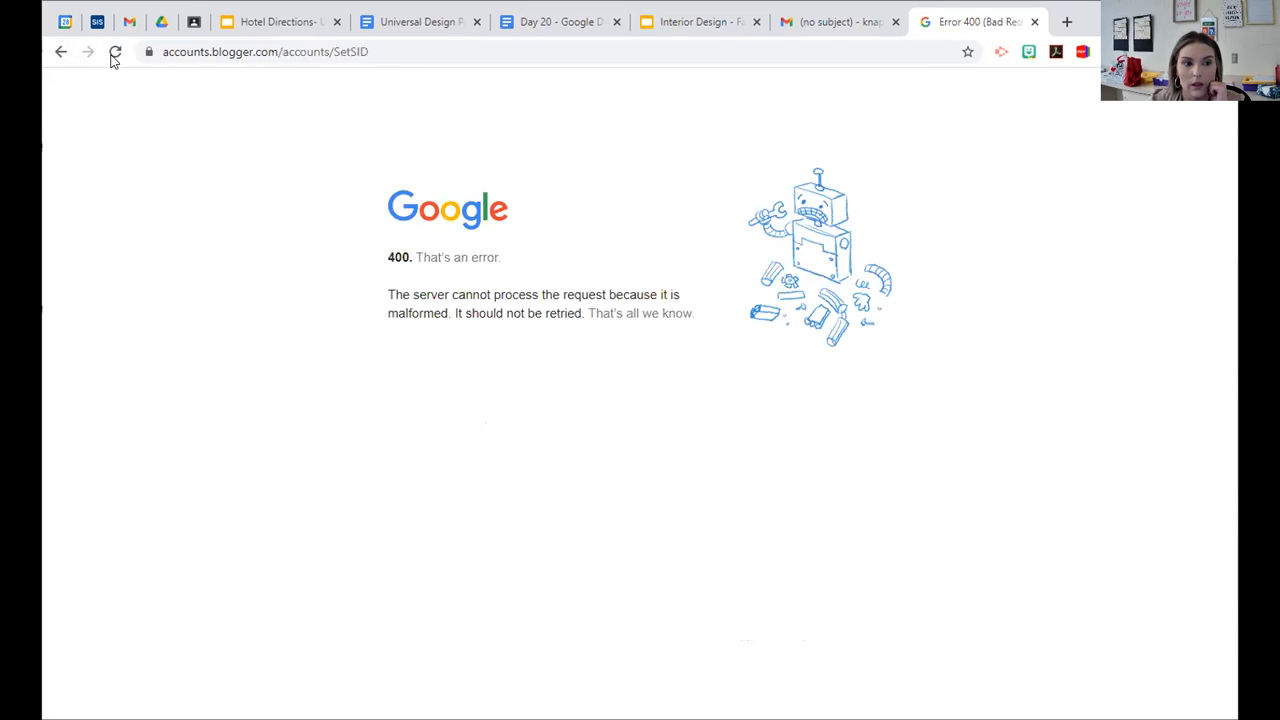
left_click(60, 51)
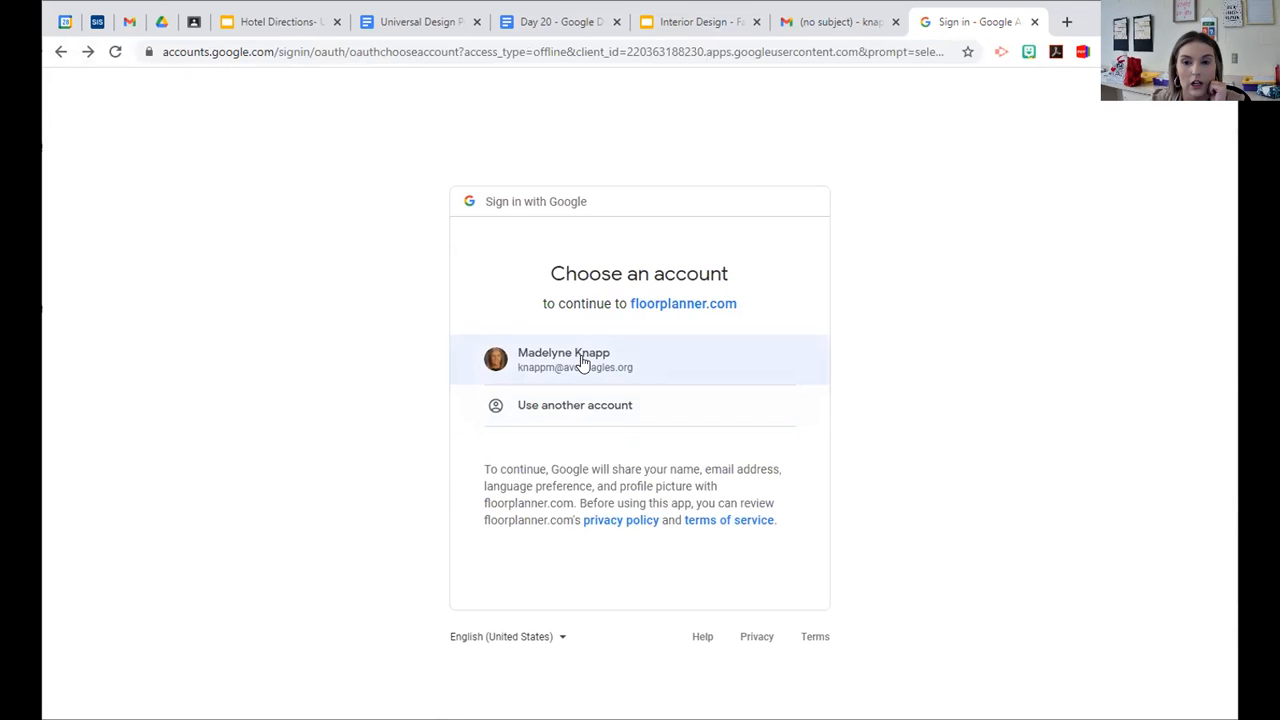
left_click(581, 357)
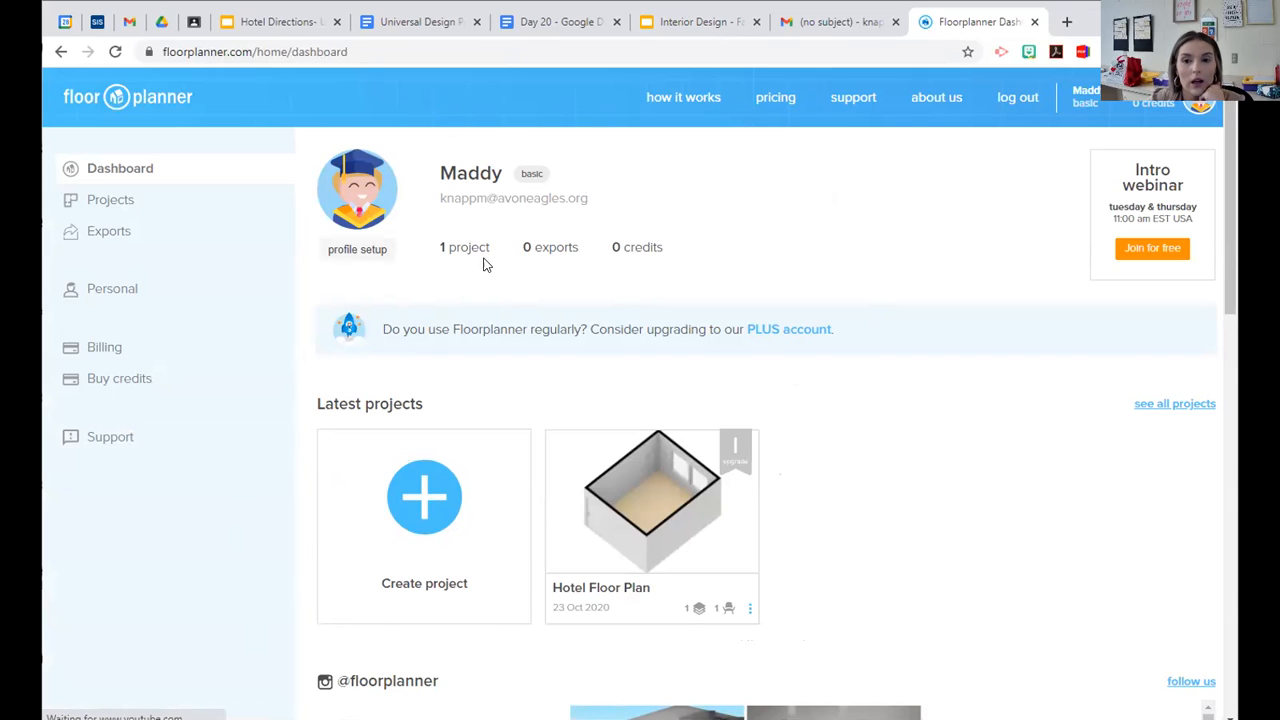
- Create a new project named "ID Project #3"
left_click(419, 510)
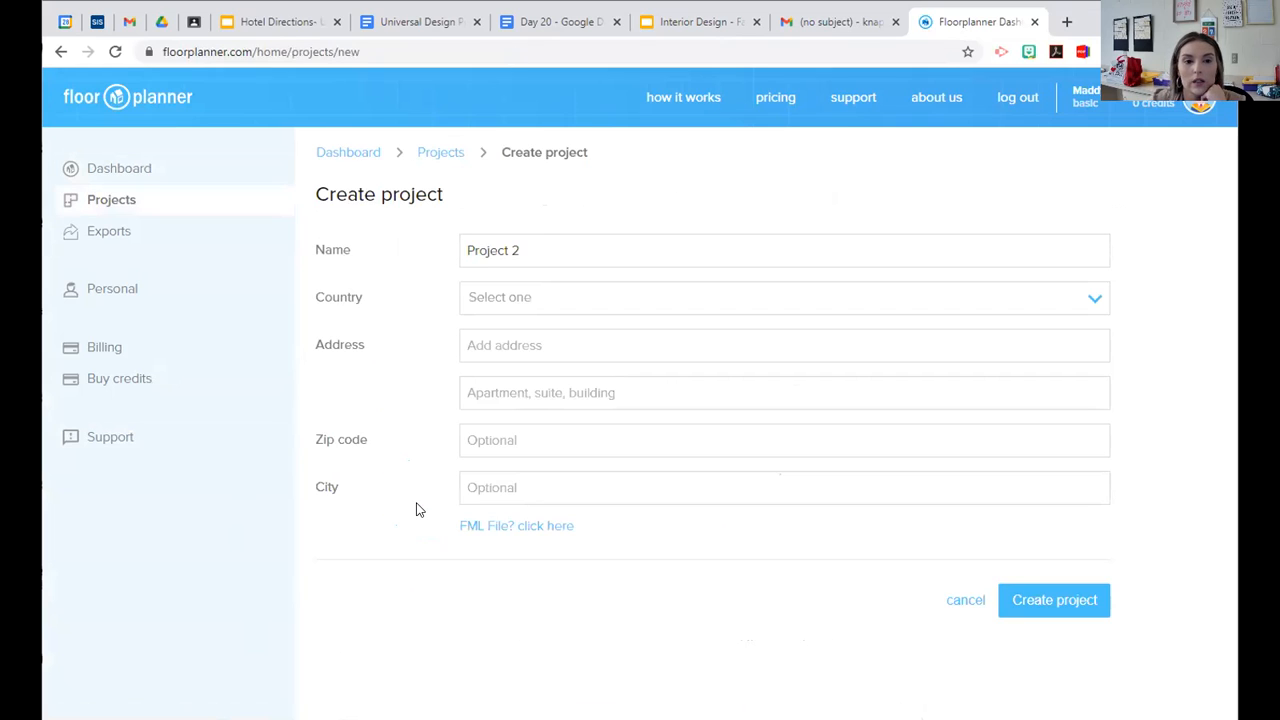
triple_click(534, 248)
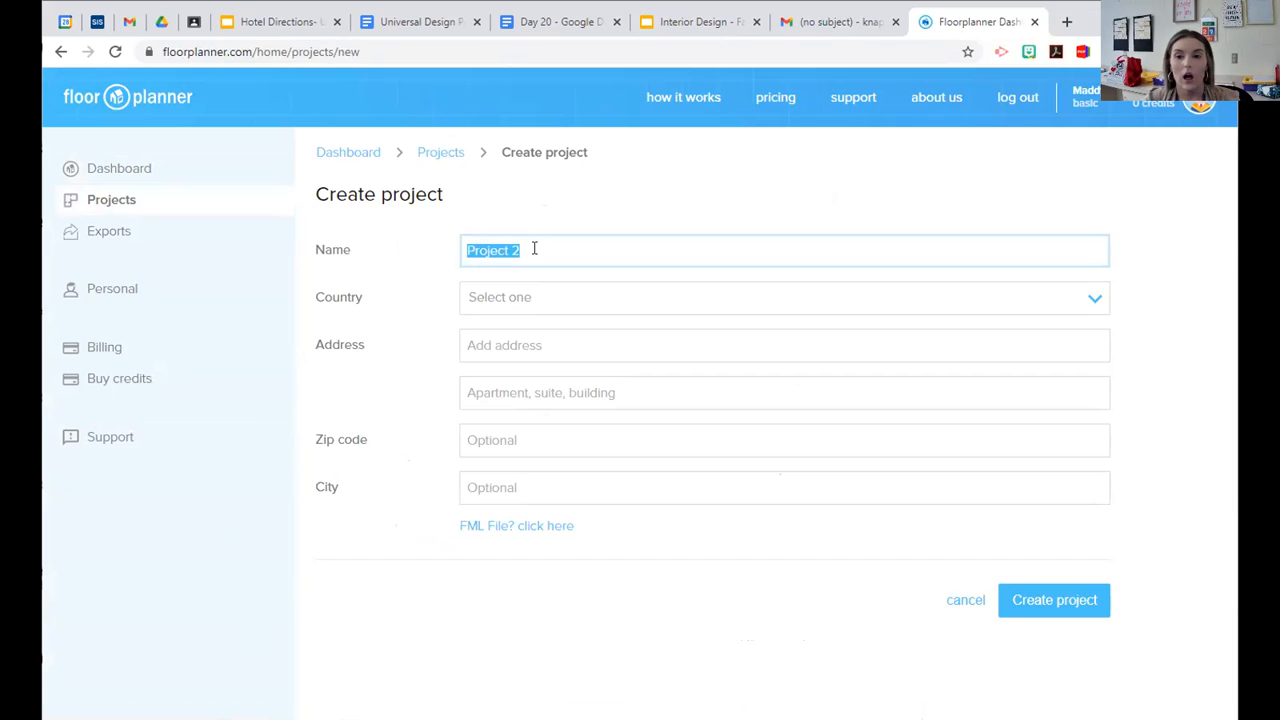
type("Ro")
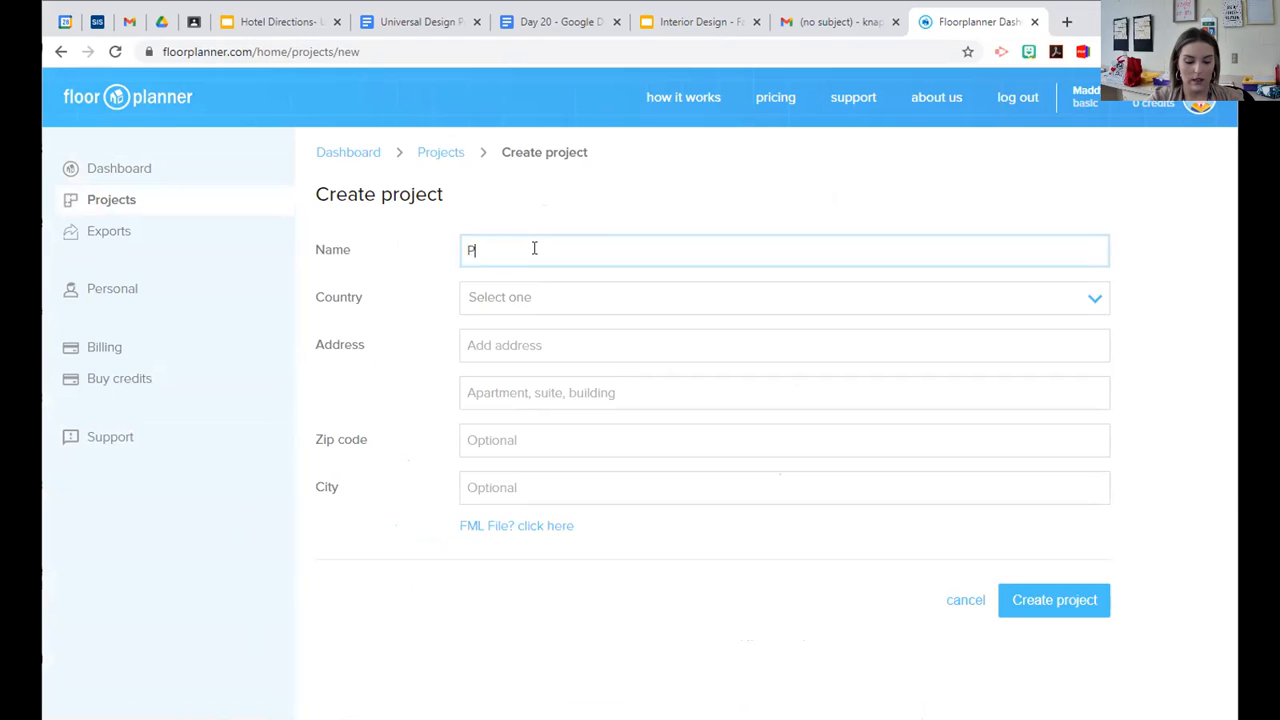
key("BackSpace")
key("BackSpace")
type("I")
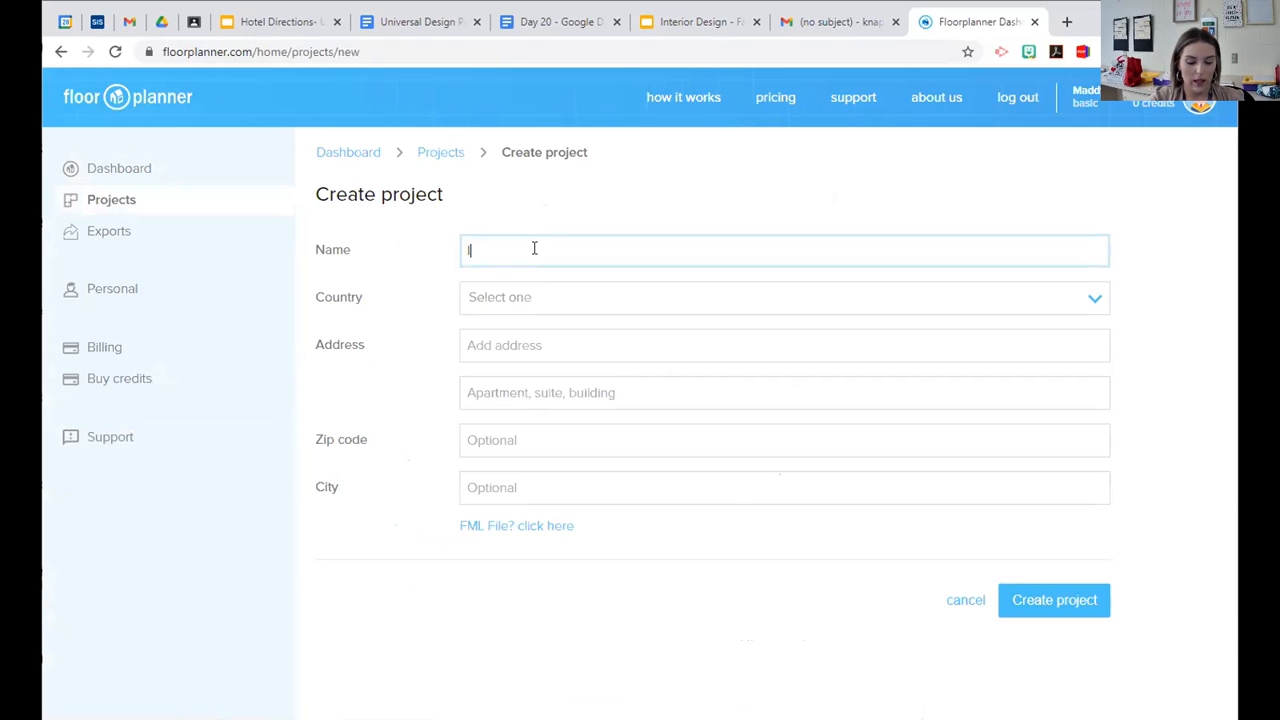
type("D Proje")
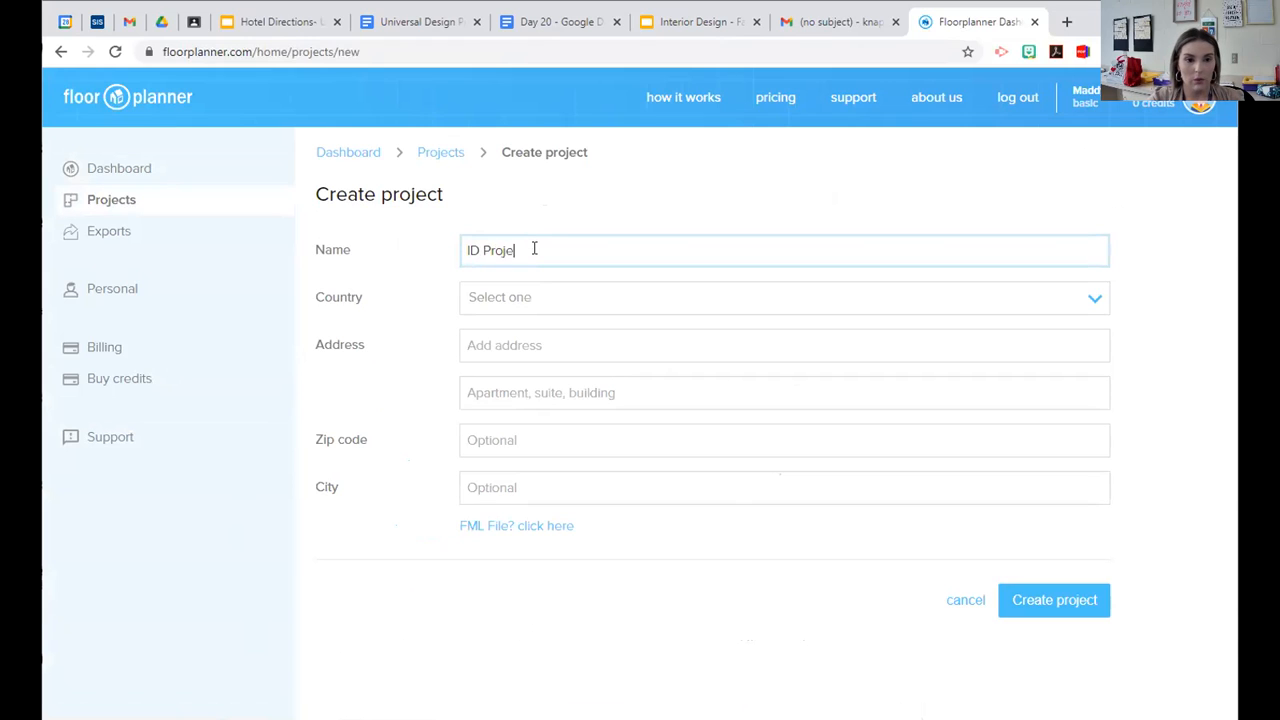
type("ct #3")
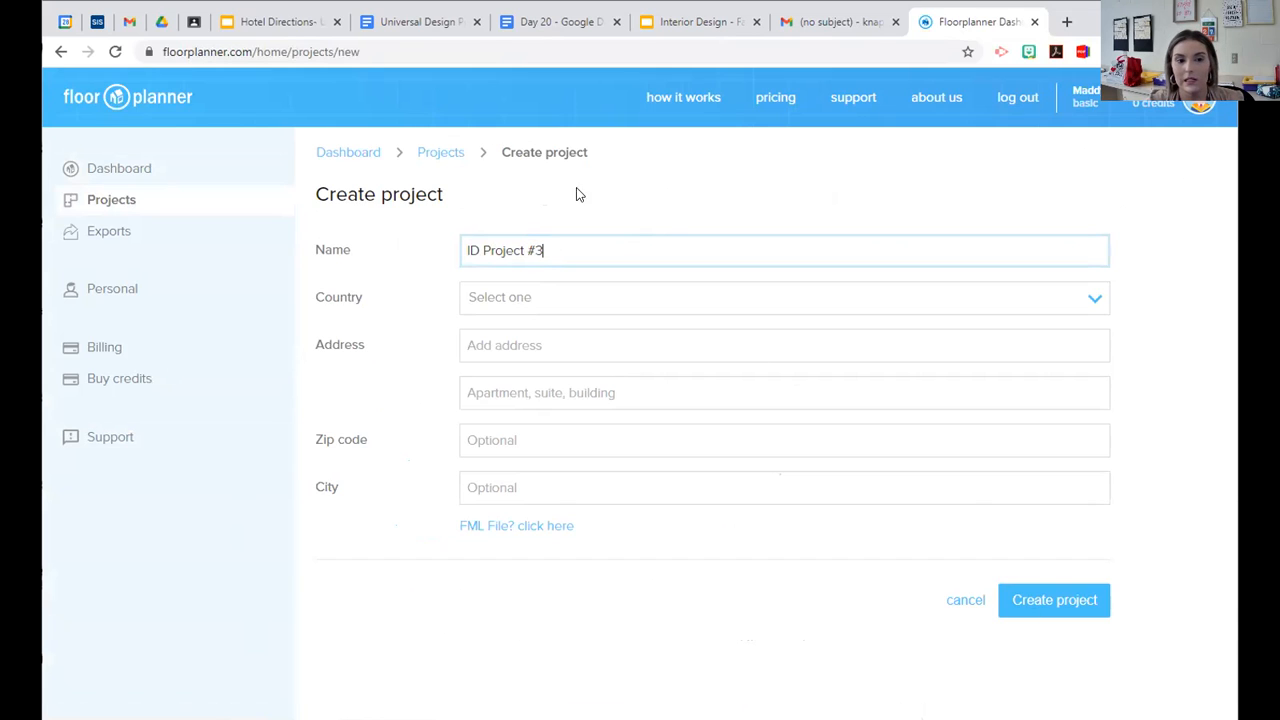
left_click(1059, 601)
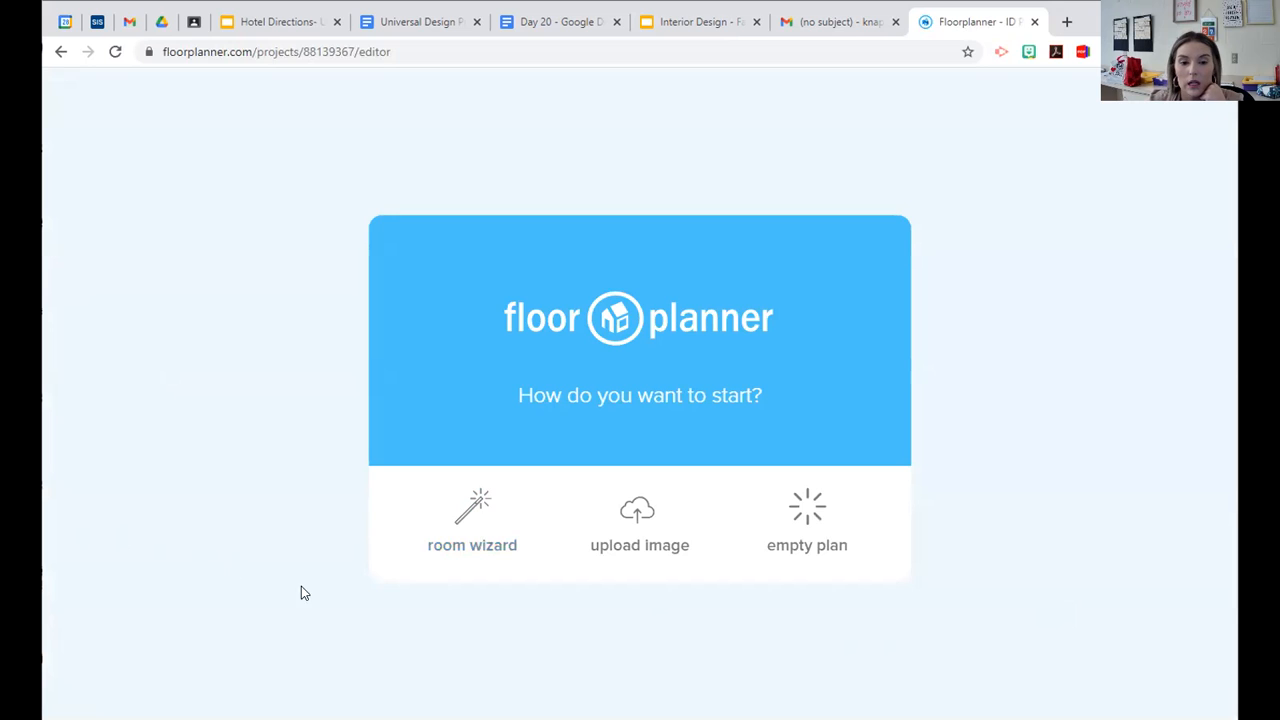
- Start the floor plan with the room wizard and select the plain rectangular room shape
left_click(466, 532)
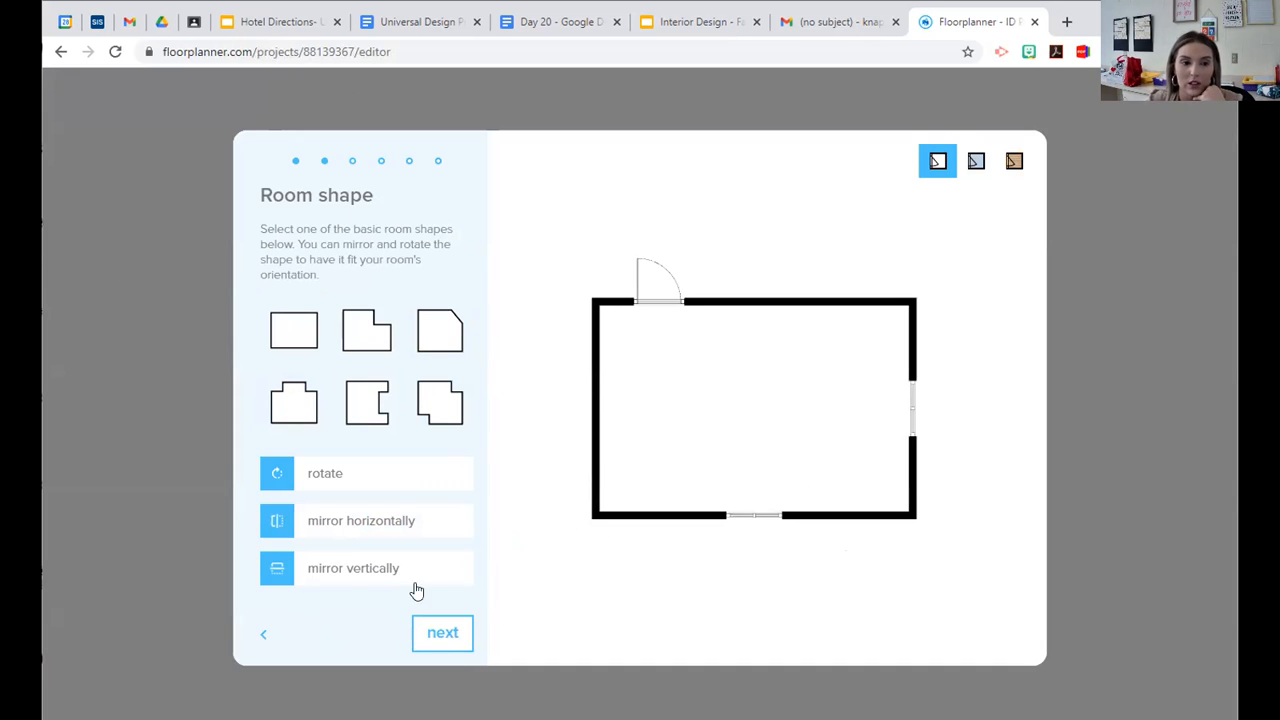
left_click(296, 334)
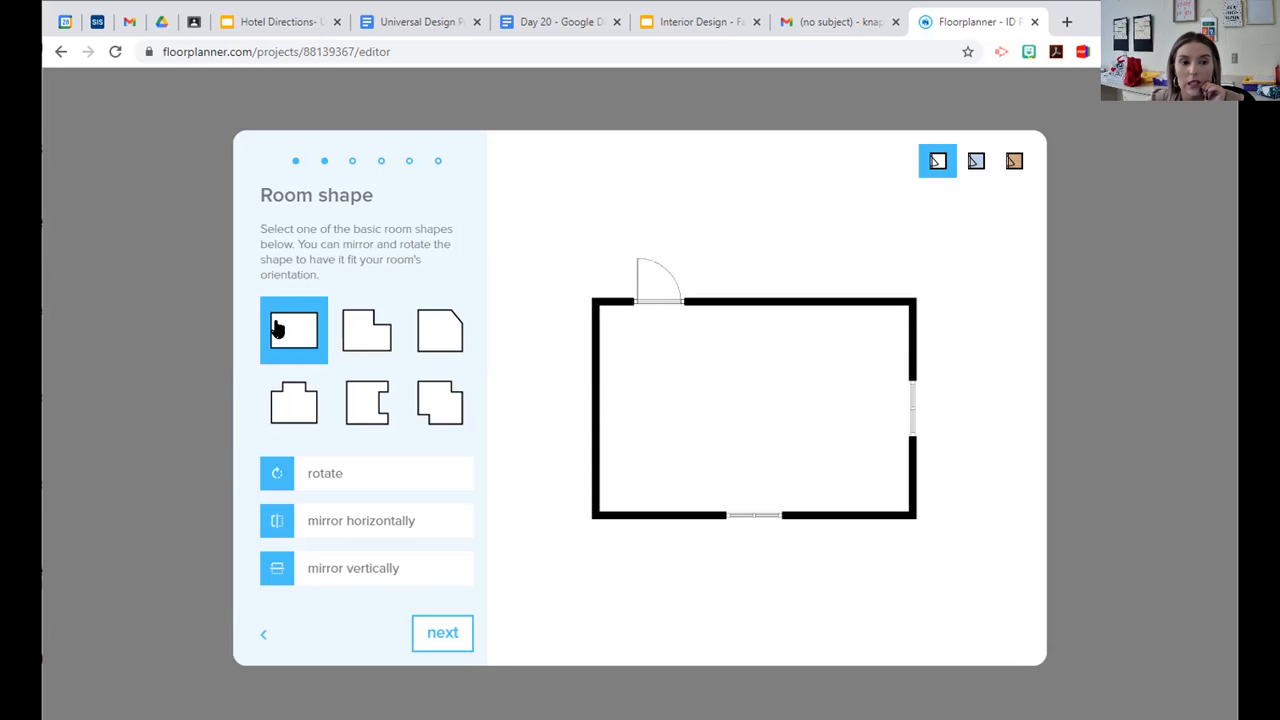
- Try out the other basic room shapes, including the angled-corner, notched and protruding layouts
left_click(366, 338)
left_click(440, 335)
left_click(440, 405)
left_click(380, 415)
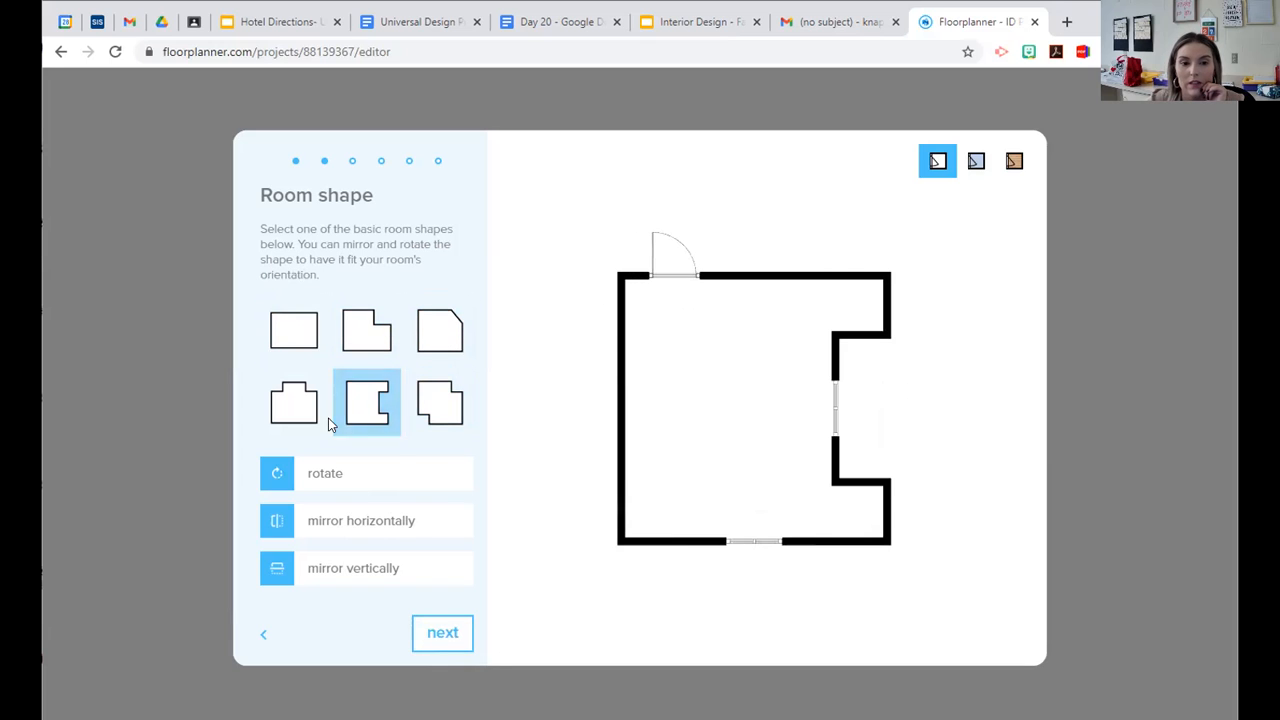
left_click(288, 415)
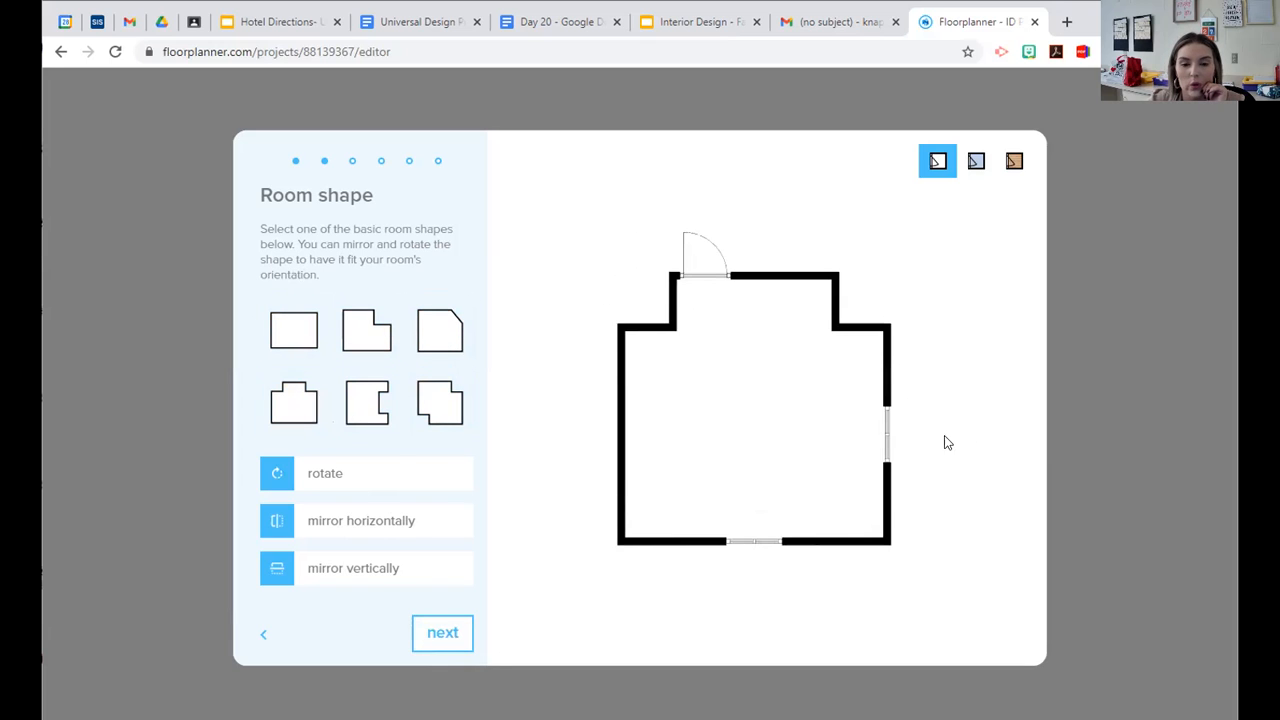
left_click(380, 400)
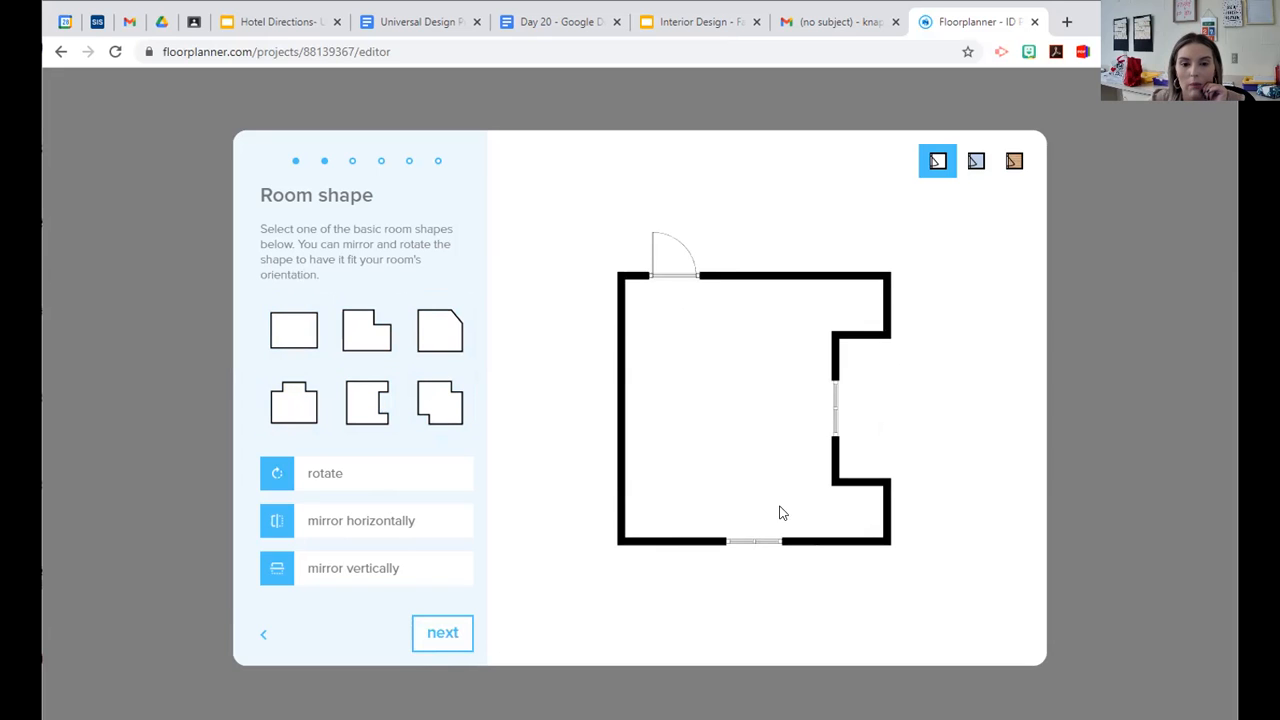
- Choose the plain rectangle as the room shape and proceed to the room dimensions
left_click(295, 335)
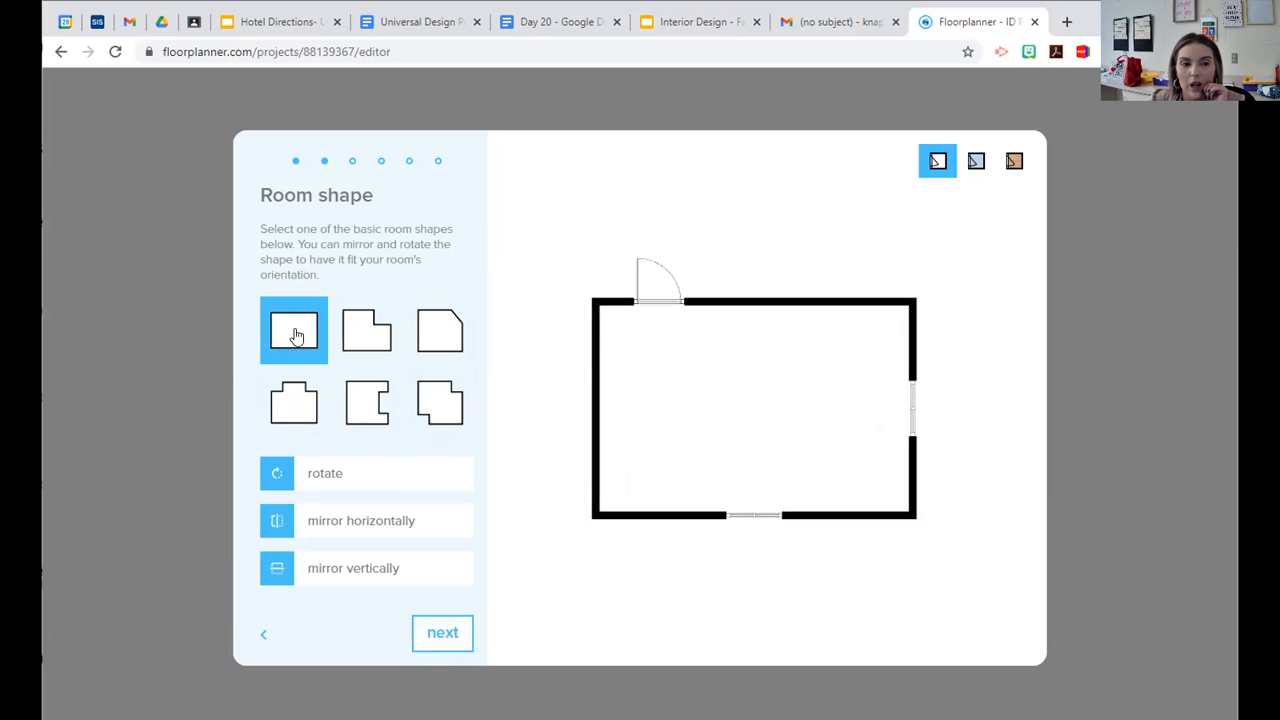
left_click(452, 638)
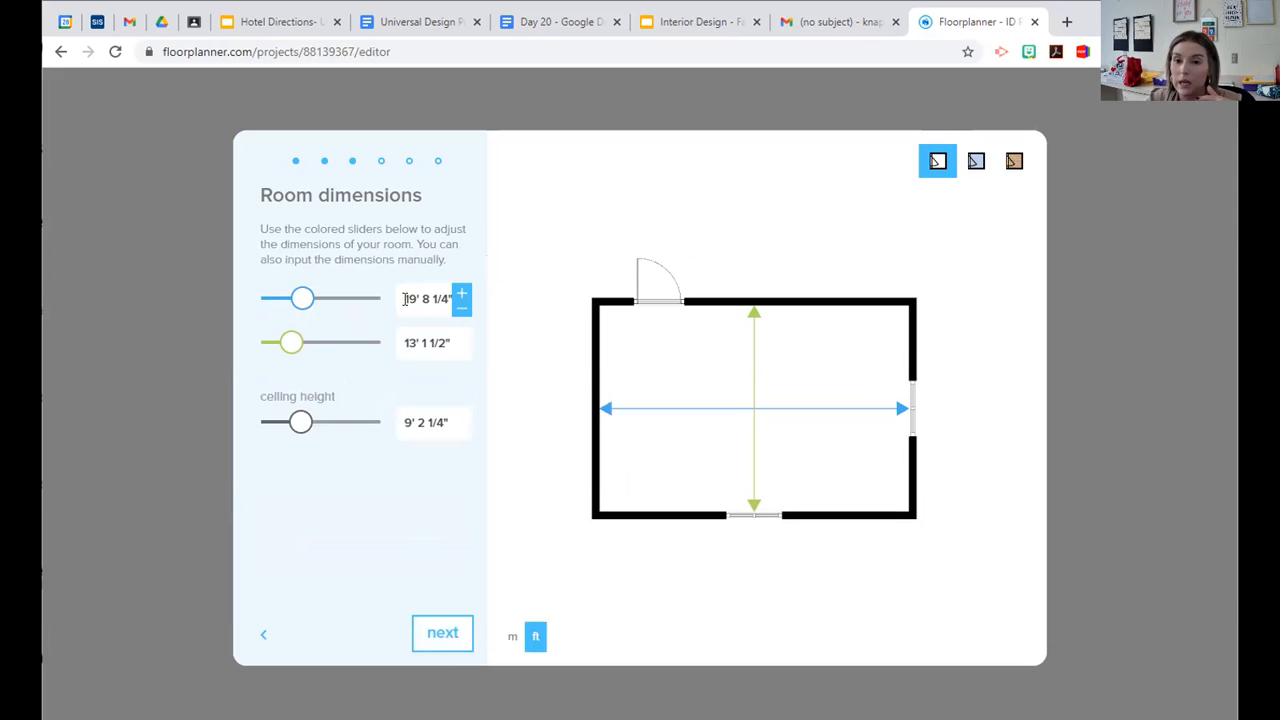
- Set the room's horizontal dimension to 15' and its vertical dimension to 20'
left_click_drag(405, 298, 491, 291)
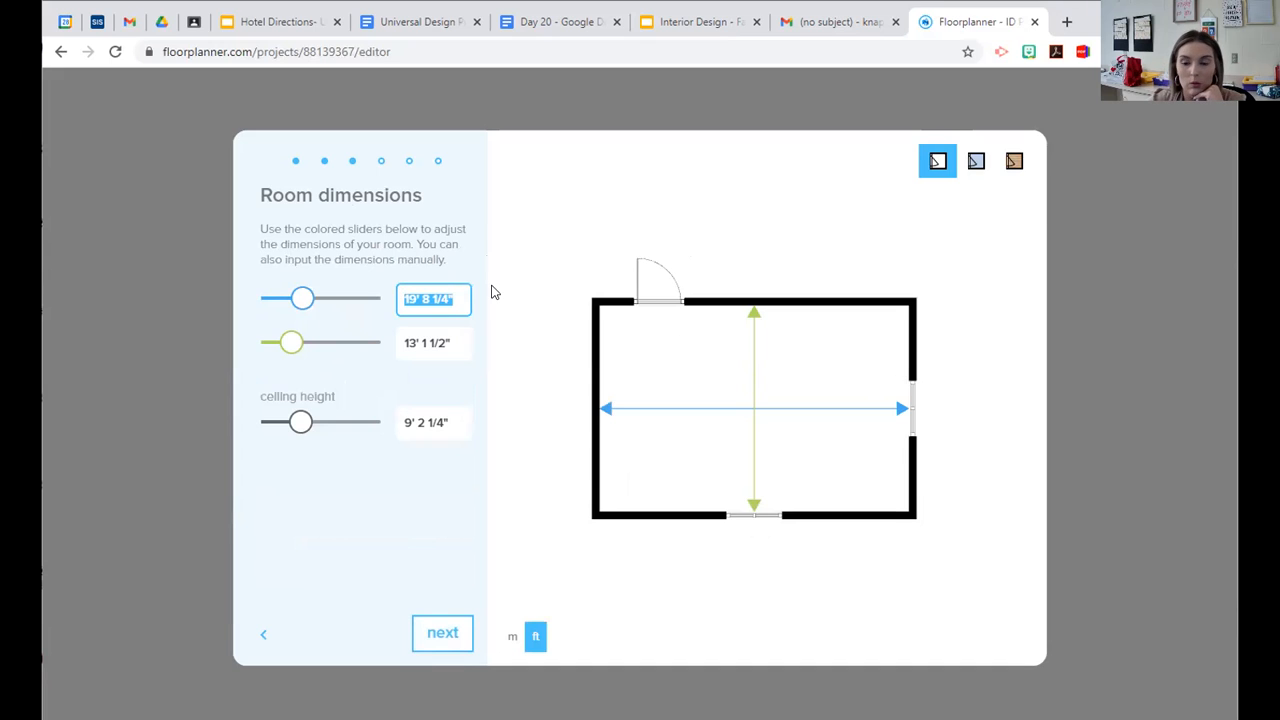
type("15")
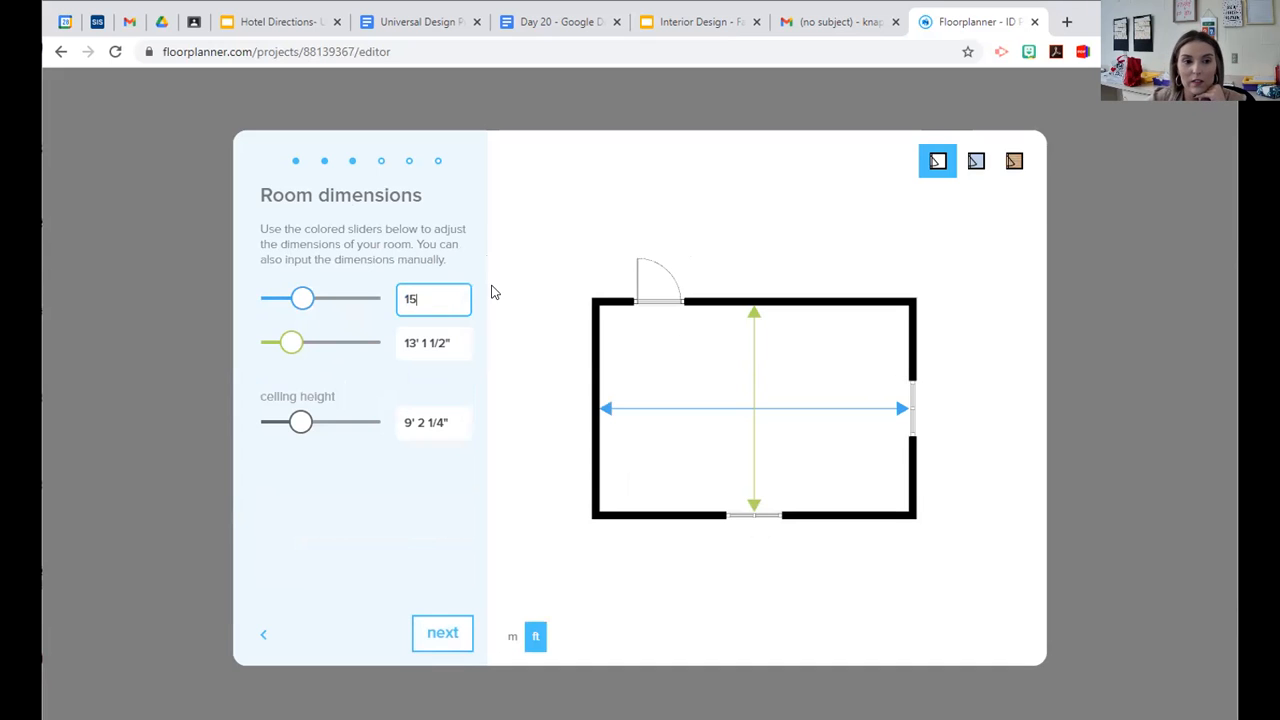
left_click(437, 341)
type("20")
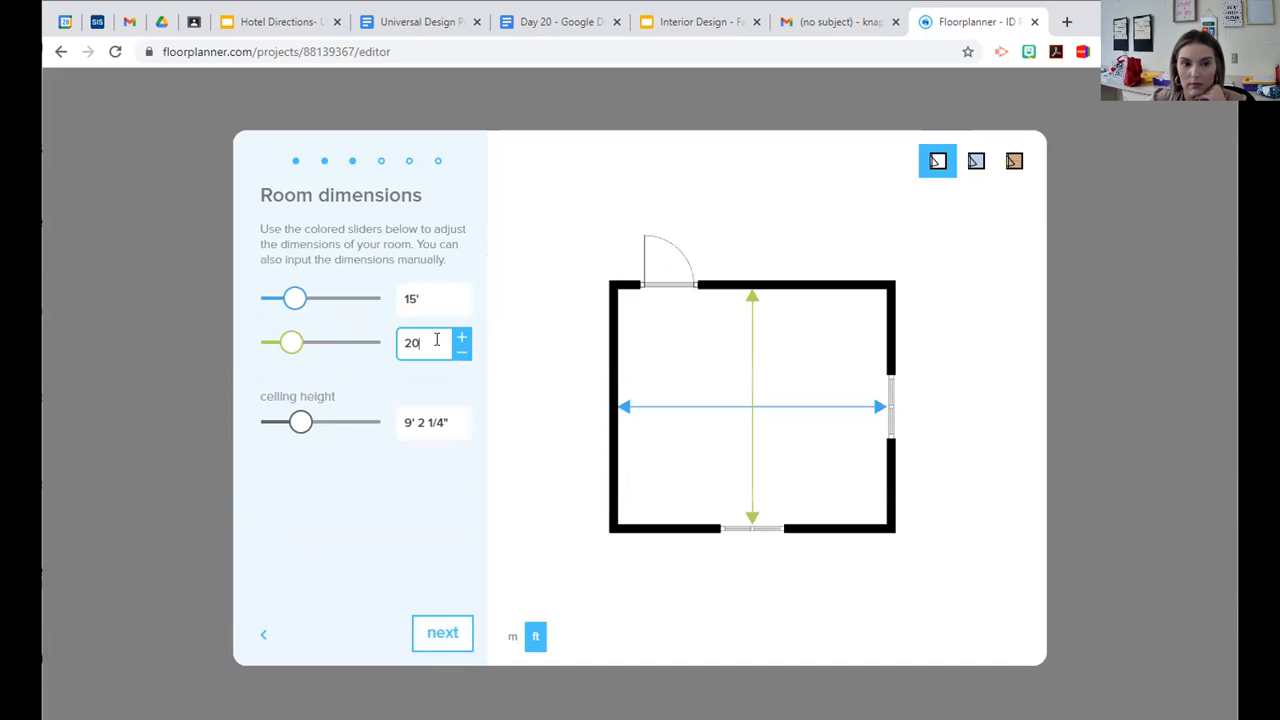
left_click(491, 503)
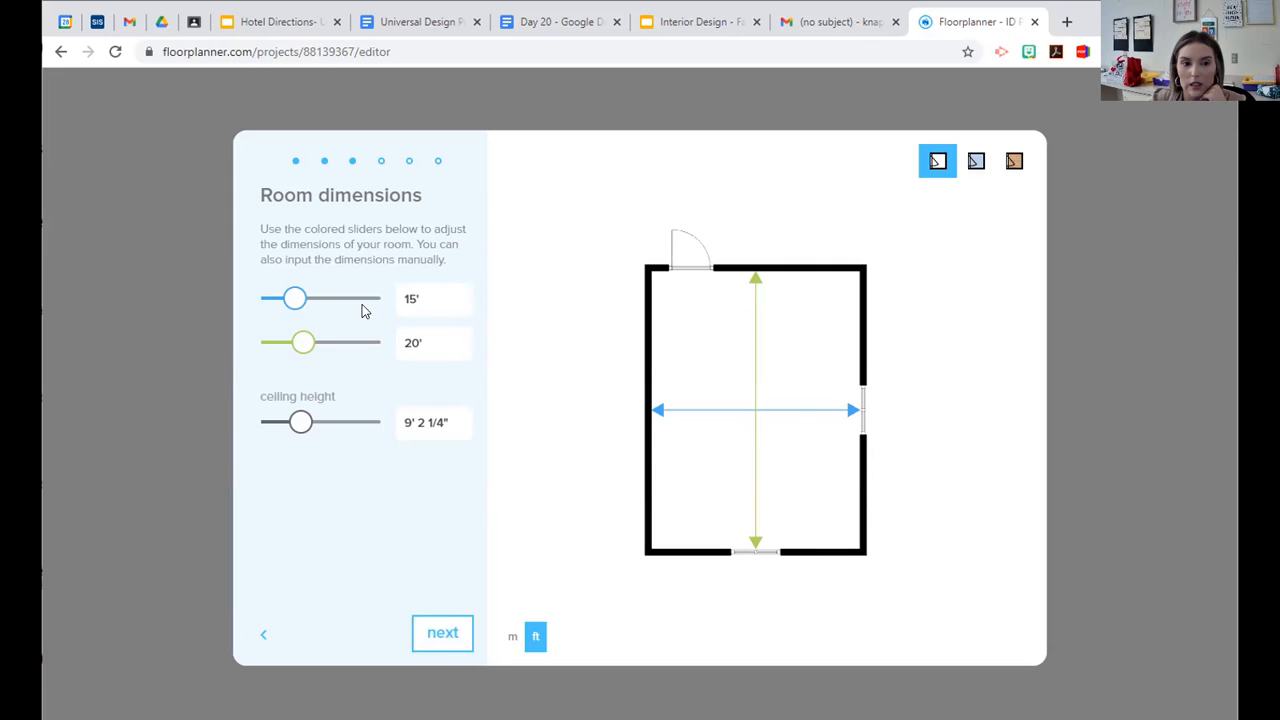
- Set the room's horizontal dimension to 20' and its vertical dimension to 15'
left_click(420, 296)
key("BackSpace")
key("BackSpace")
key("BackSpace")
type("20")
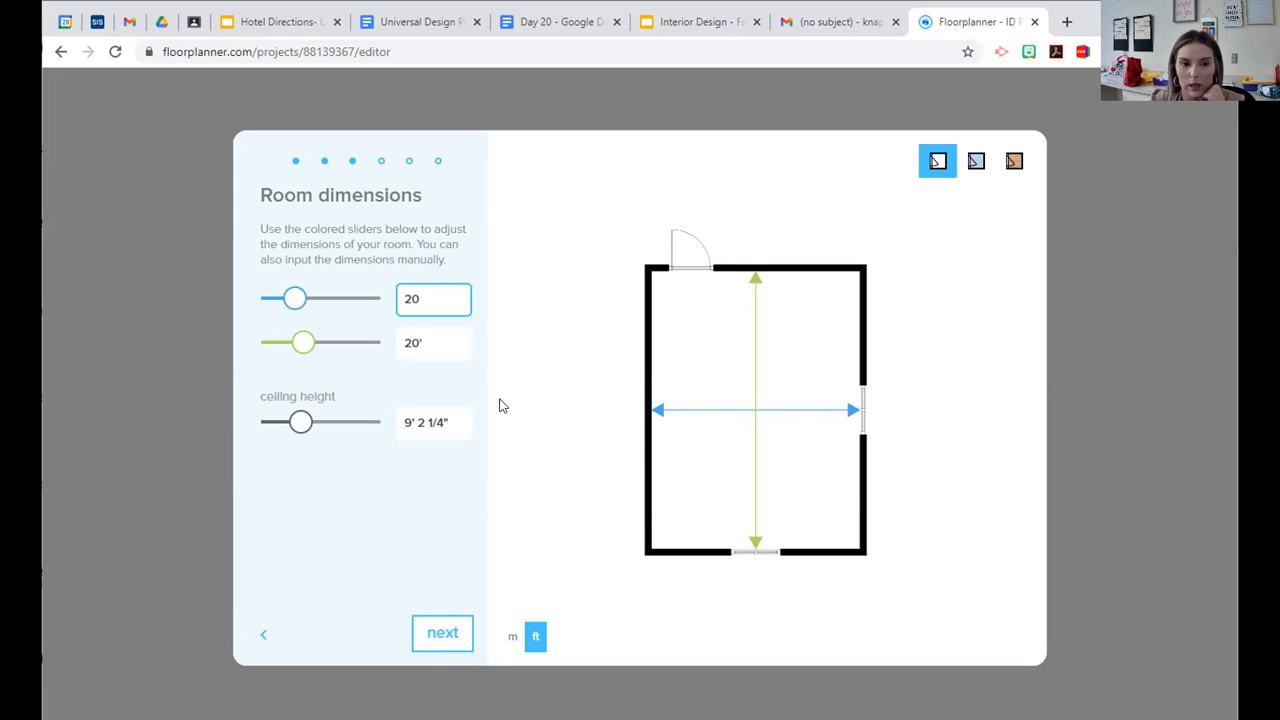
left_click(444, 349)
key("BackSpace")
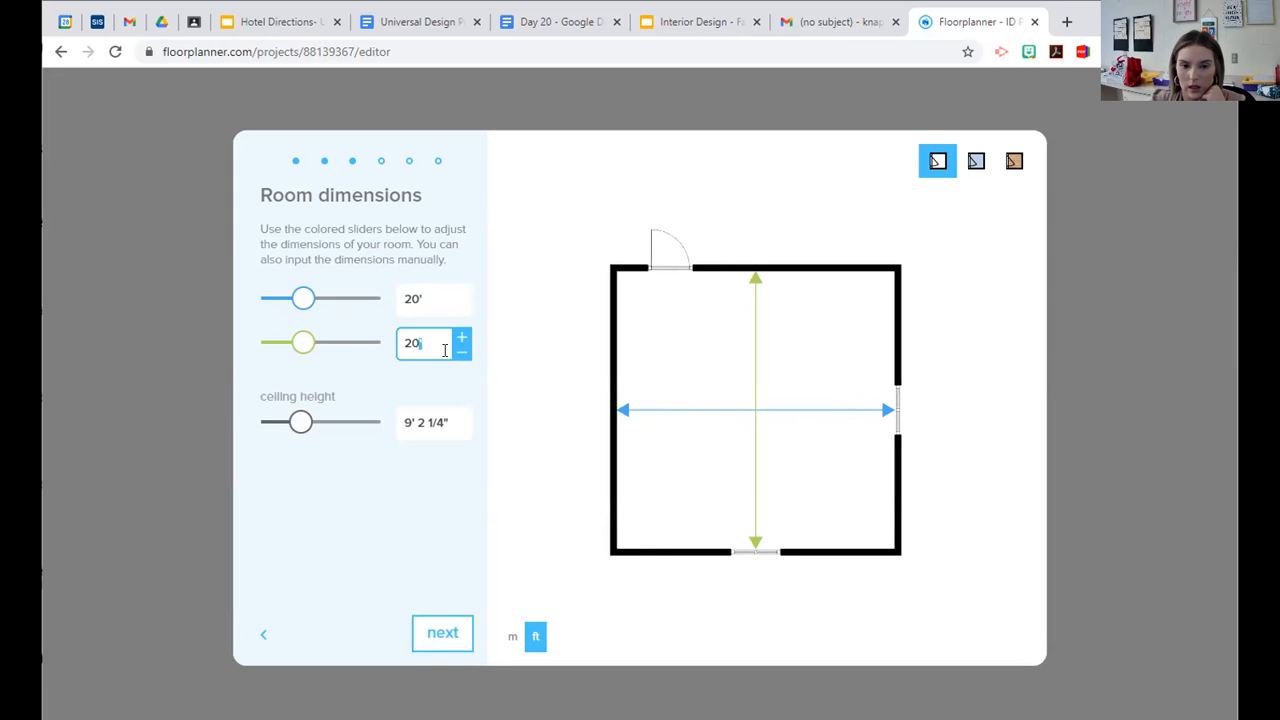
triple_click(444, 349)
type("15")
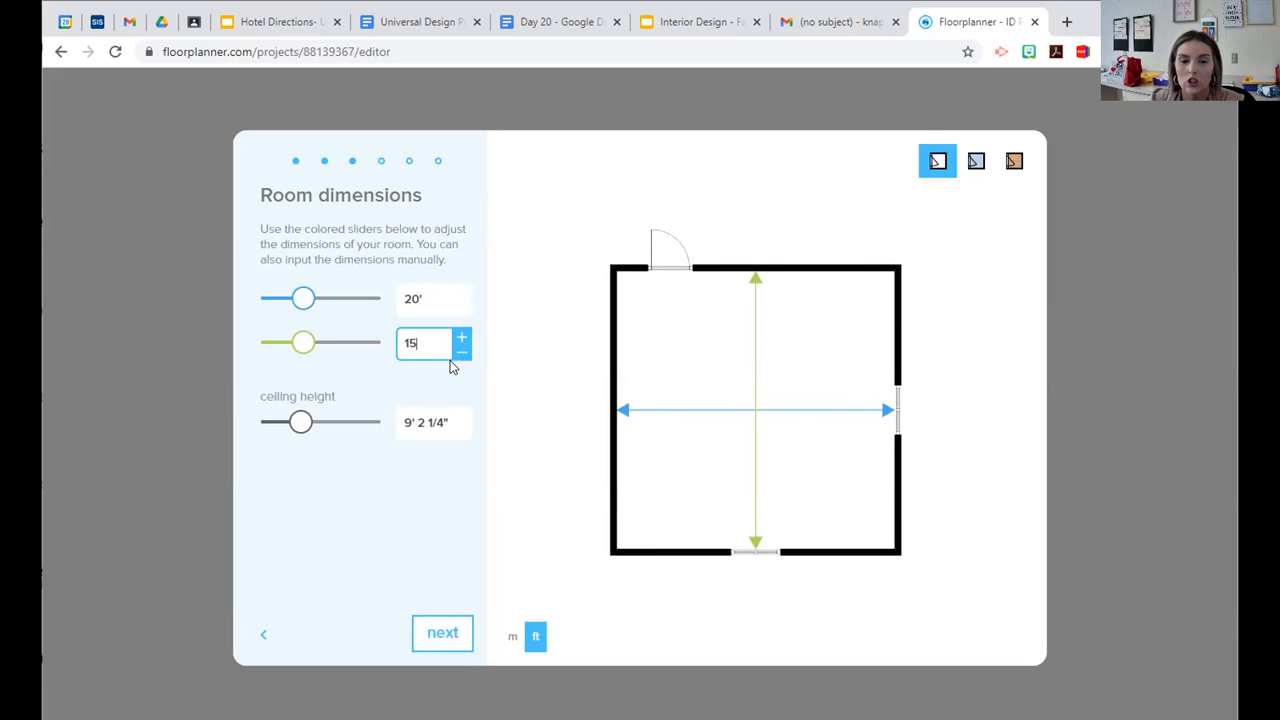
left_click(357, 486)
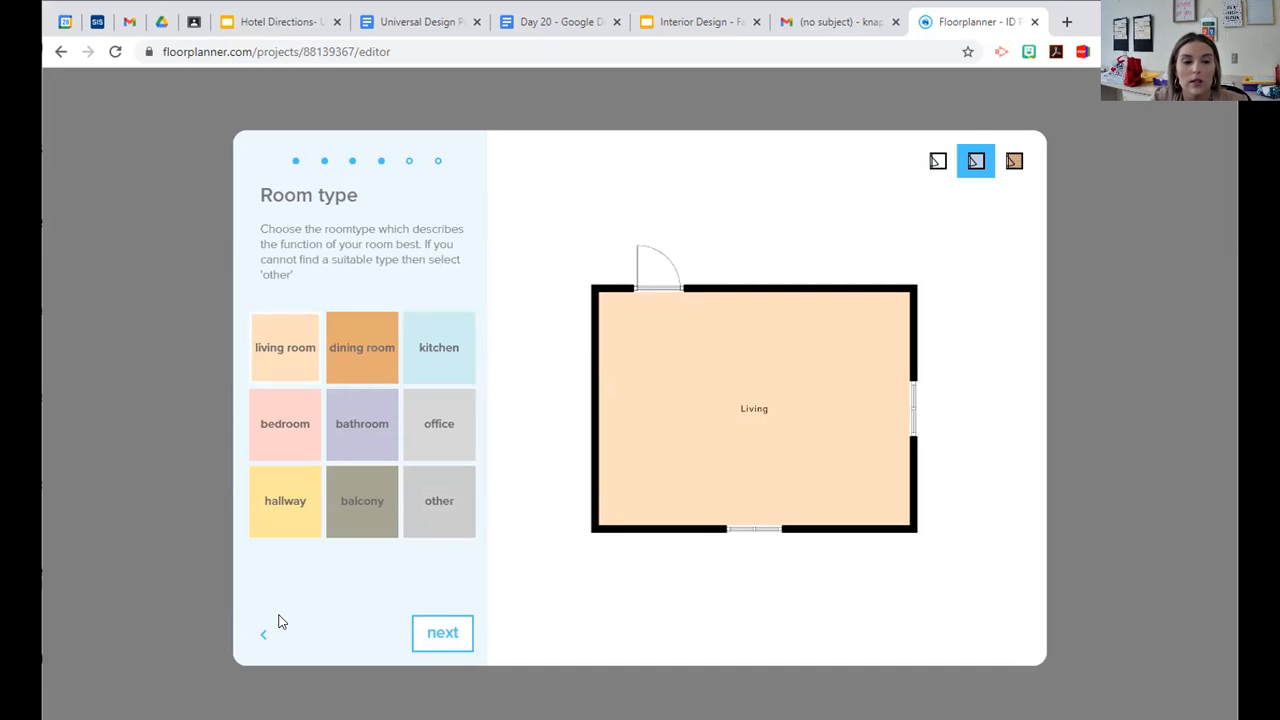
- Set the room type to other and open the room in the plan editor
left_click(287, 423)
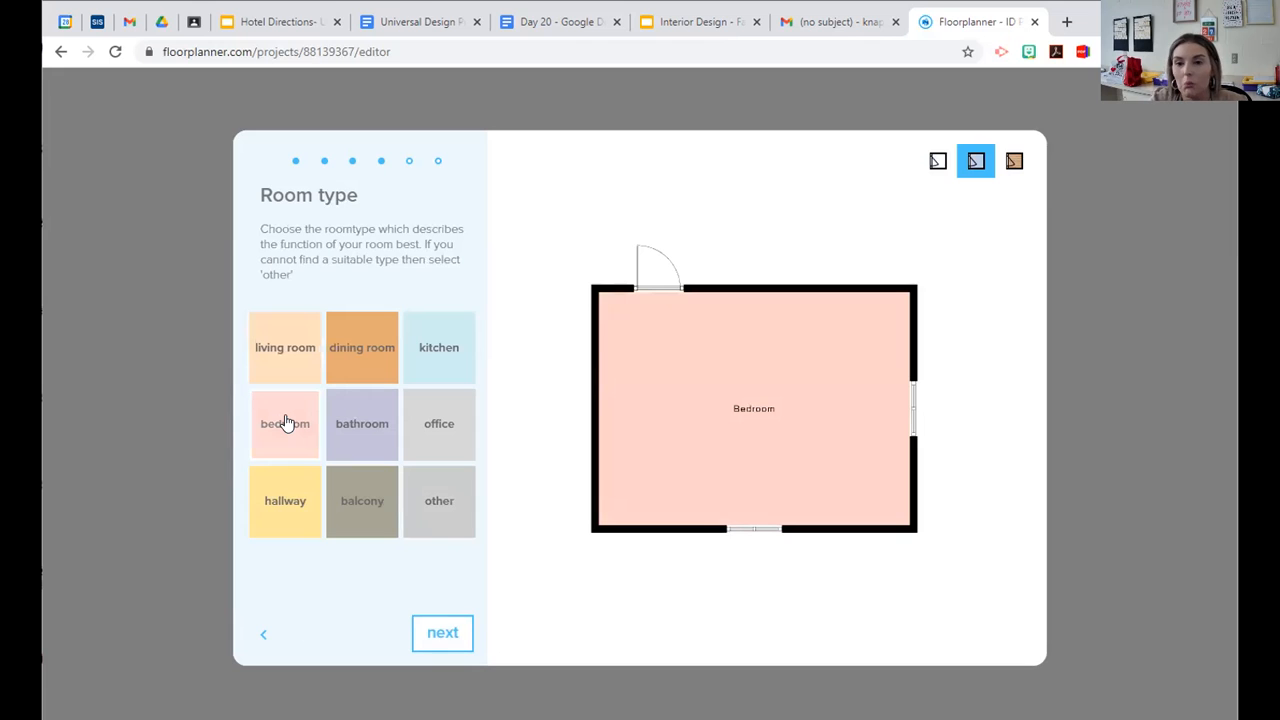
left_click(448, 522)
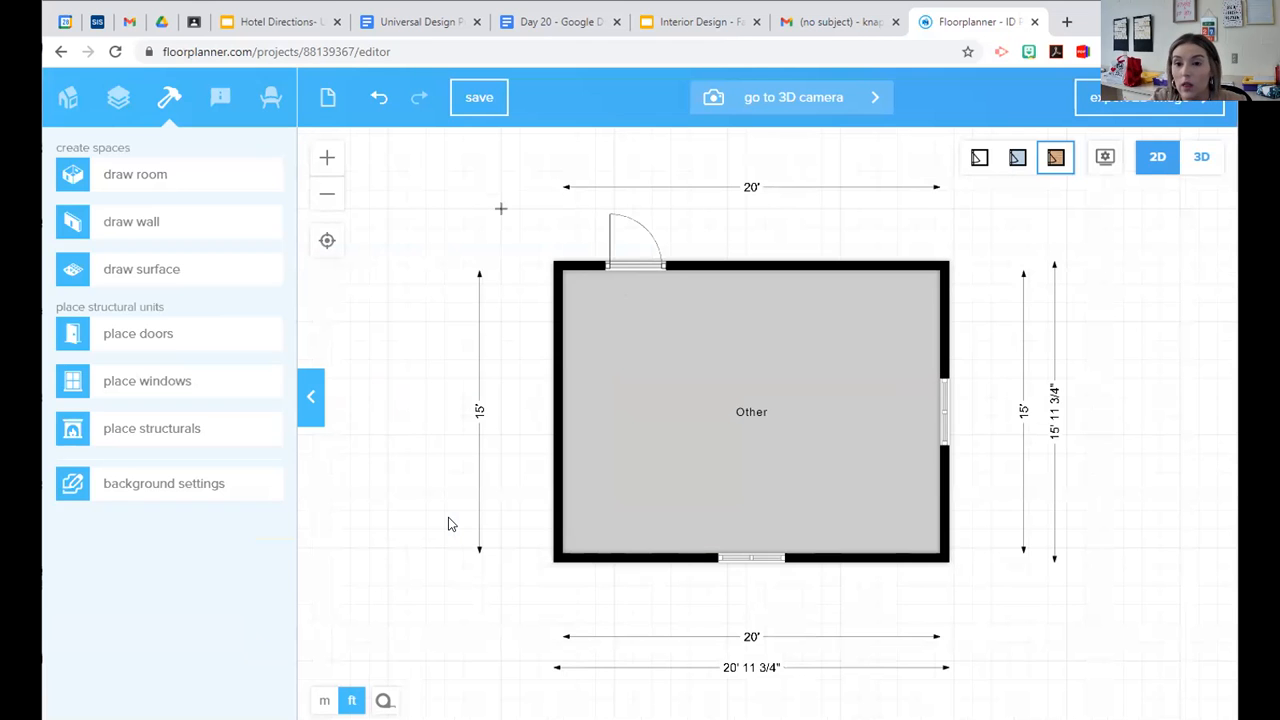
- Inspect the two-pane windows on the room's lower and right-hand walls
left_click(765, 560)
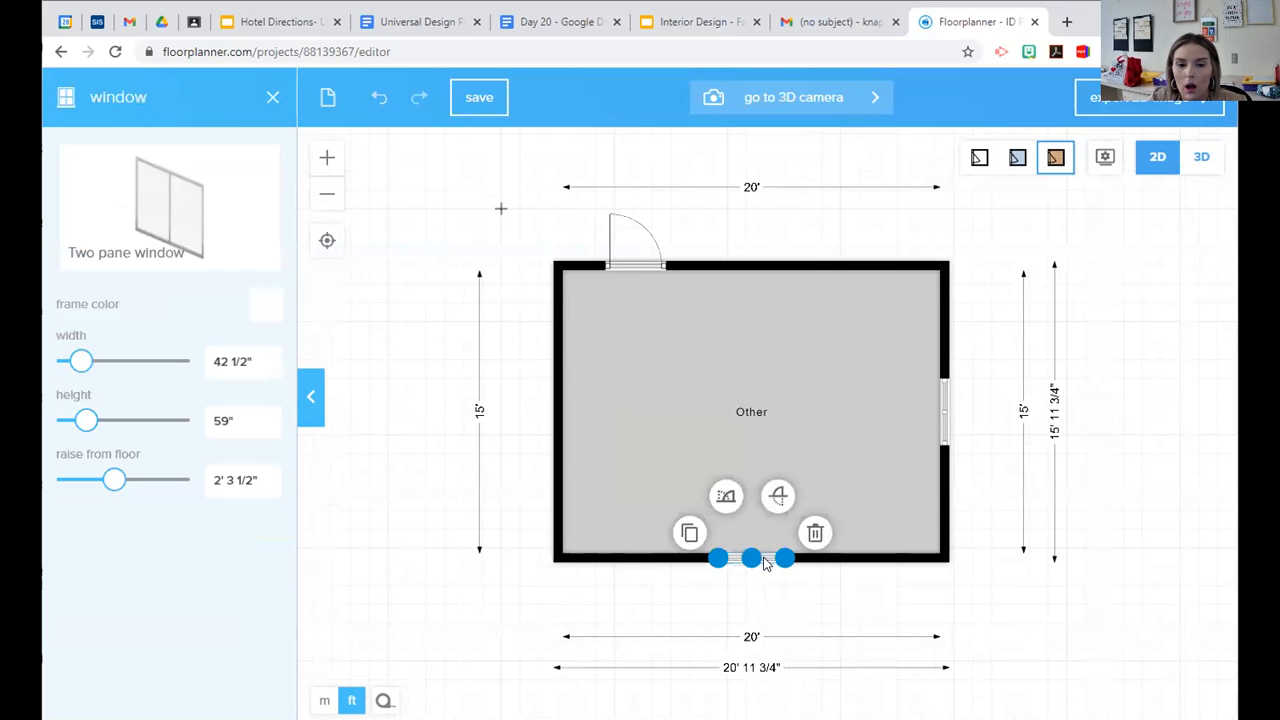
left_click(947, 422)
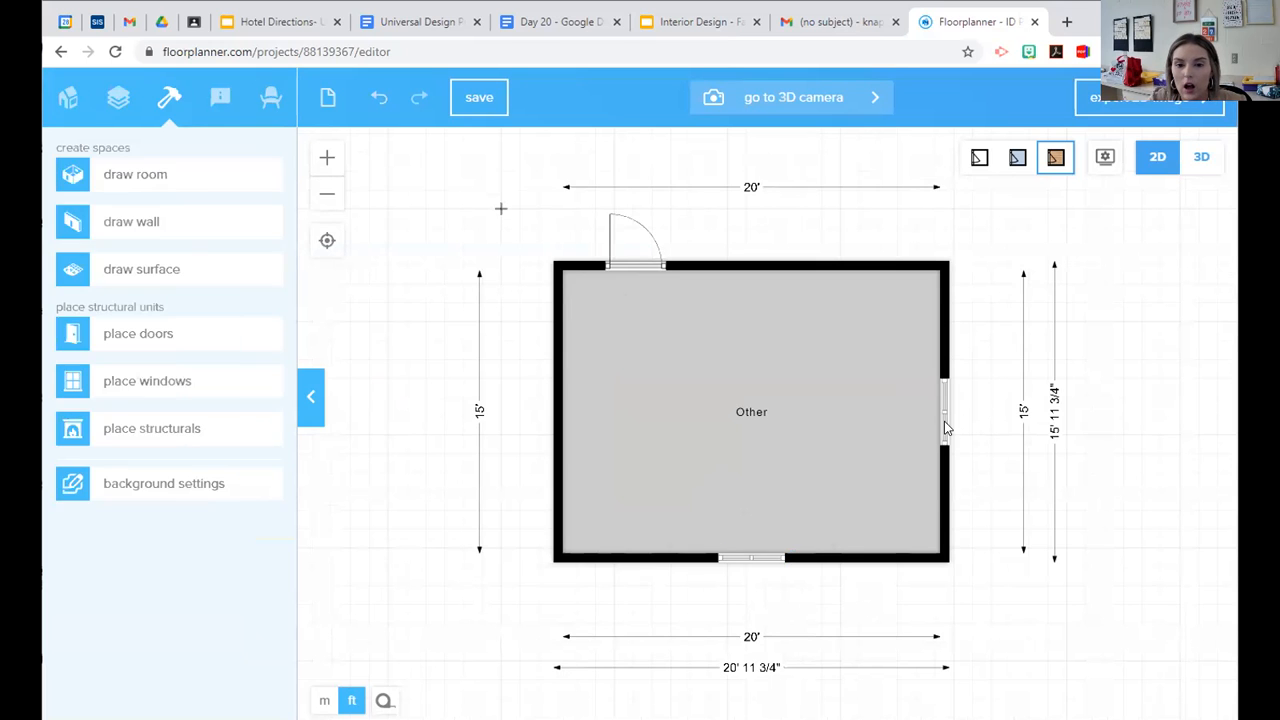
left_click(943, 433)
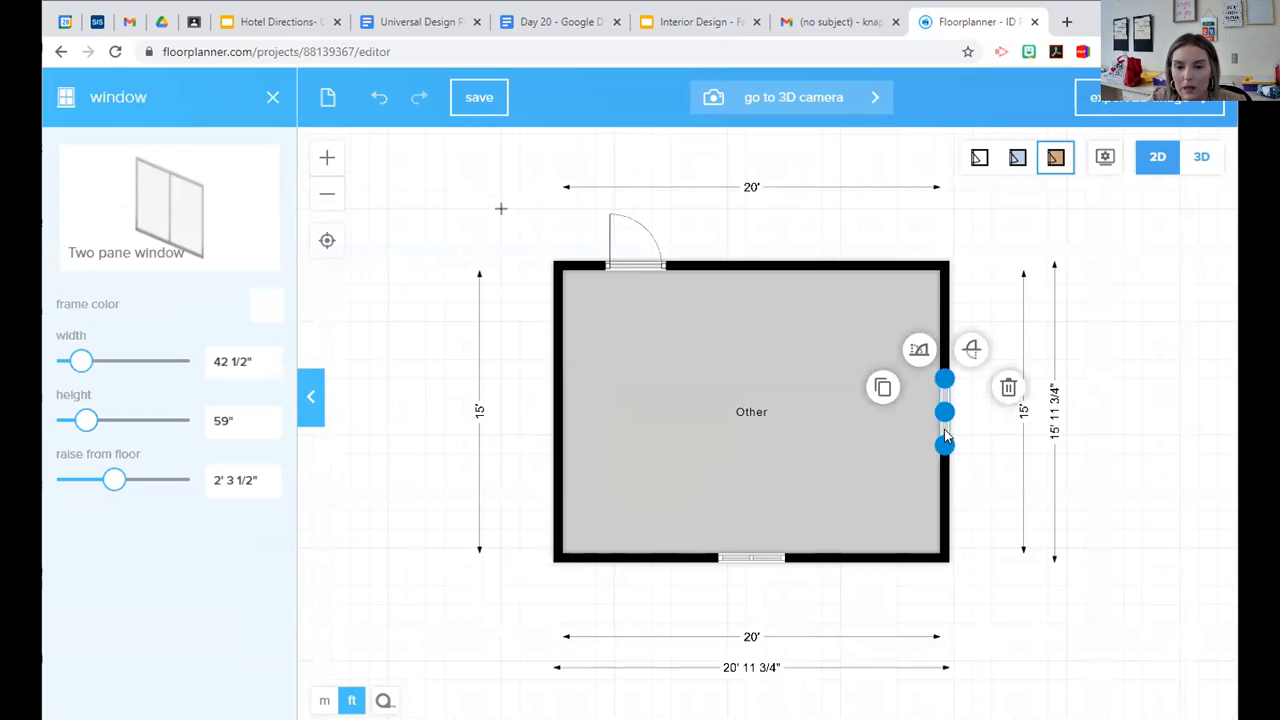
left_click(754, 566)
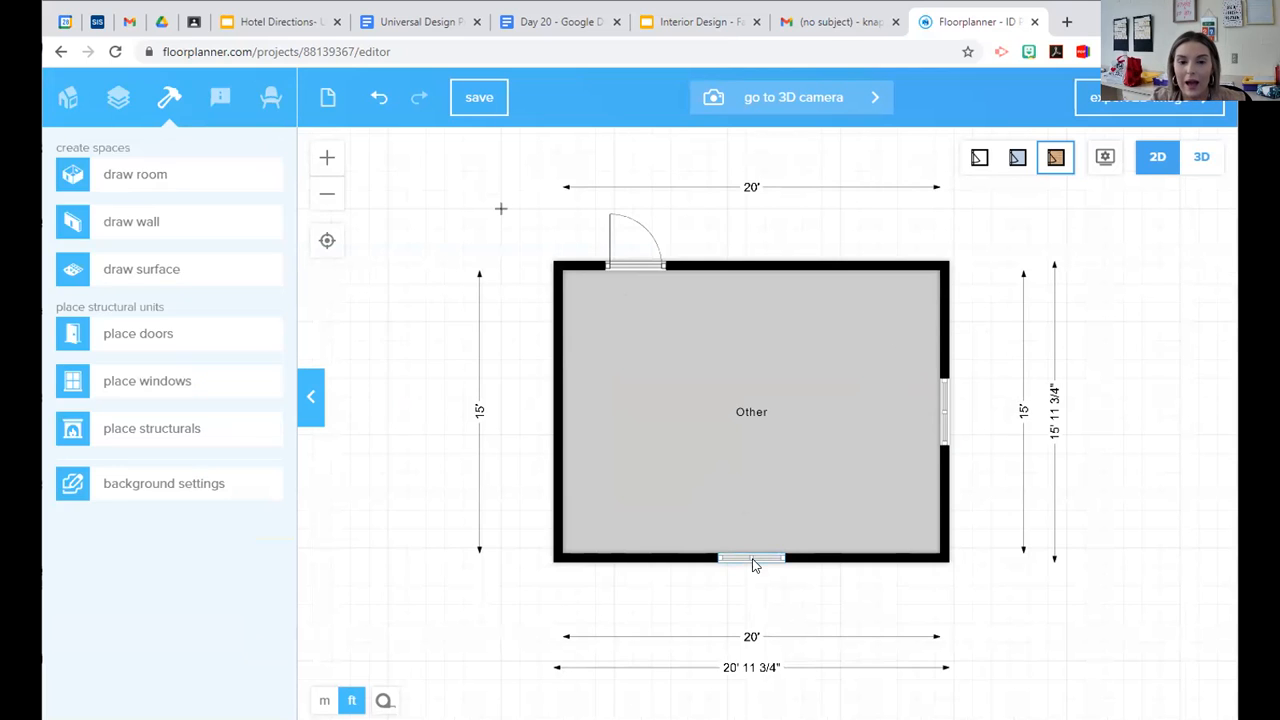
- Duplicate the two-pane window in the lower wall and place one copy on each side of it
left_click(752, 562)
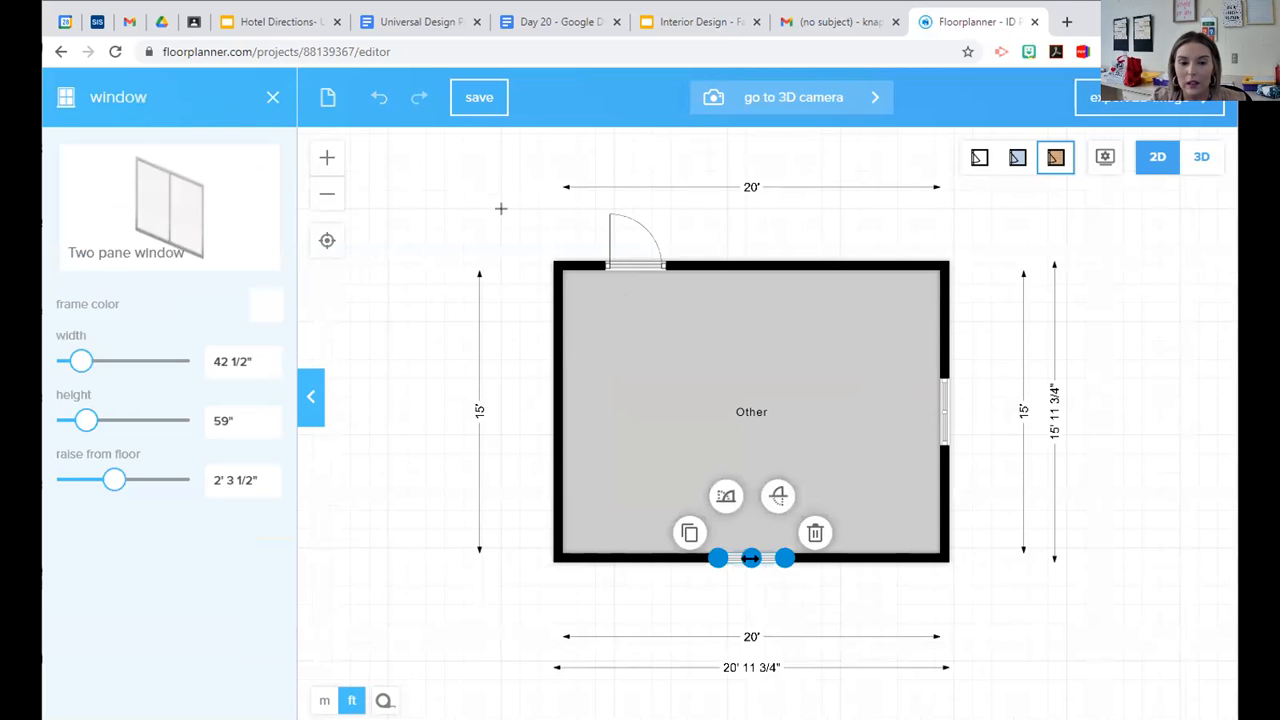
left_click(728, 497)
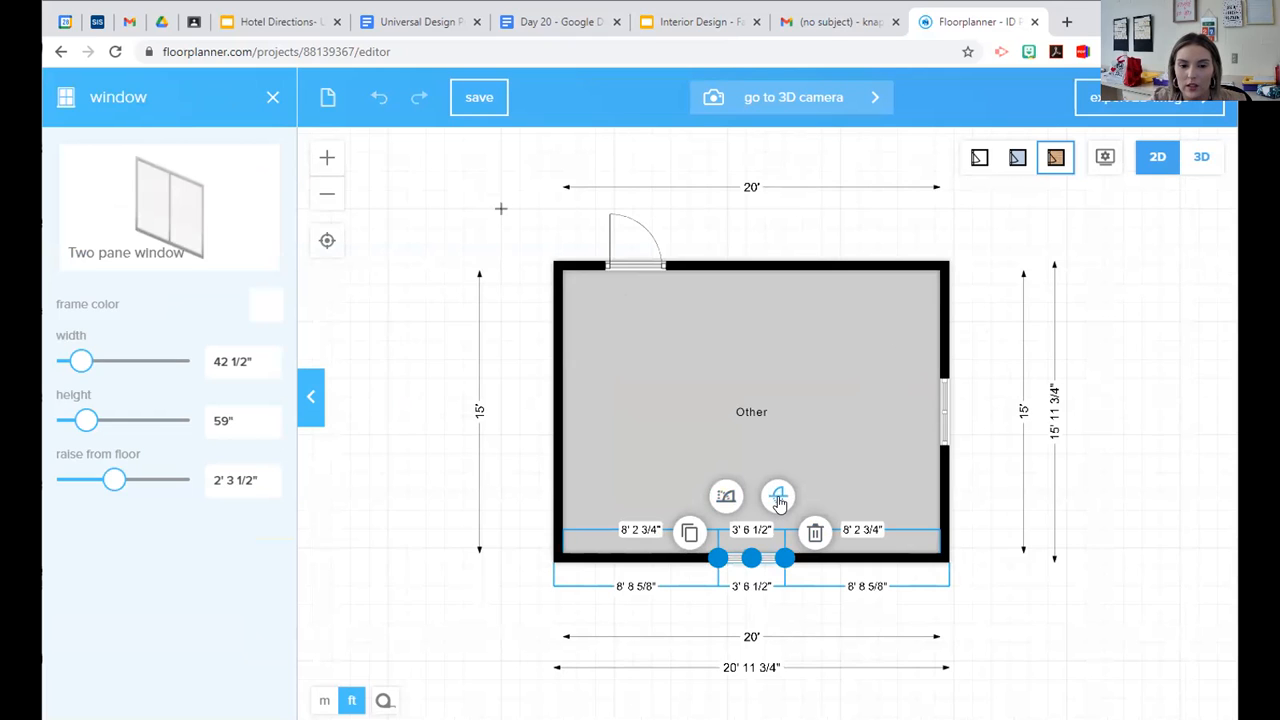
left_click(688, 536)
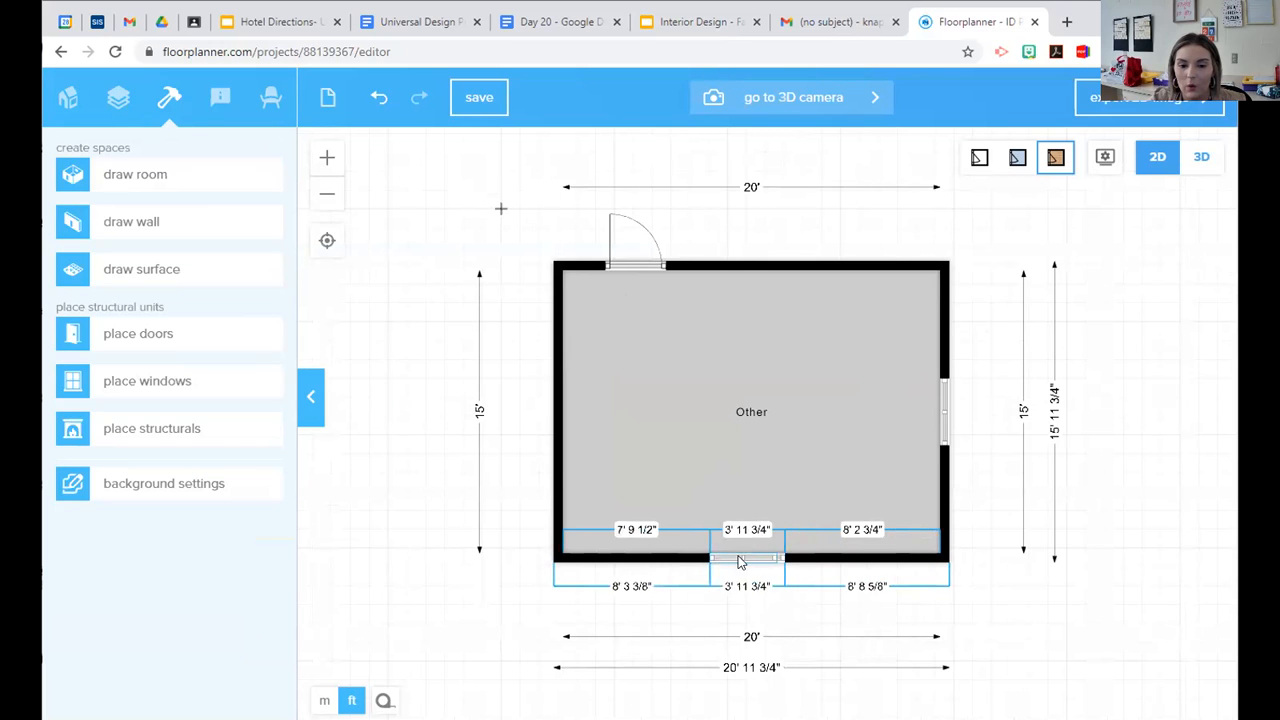
left_click(873, 558)
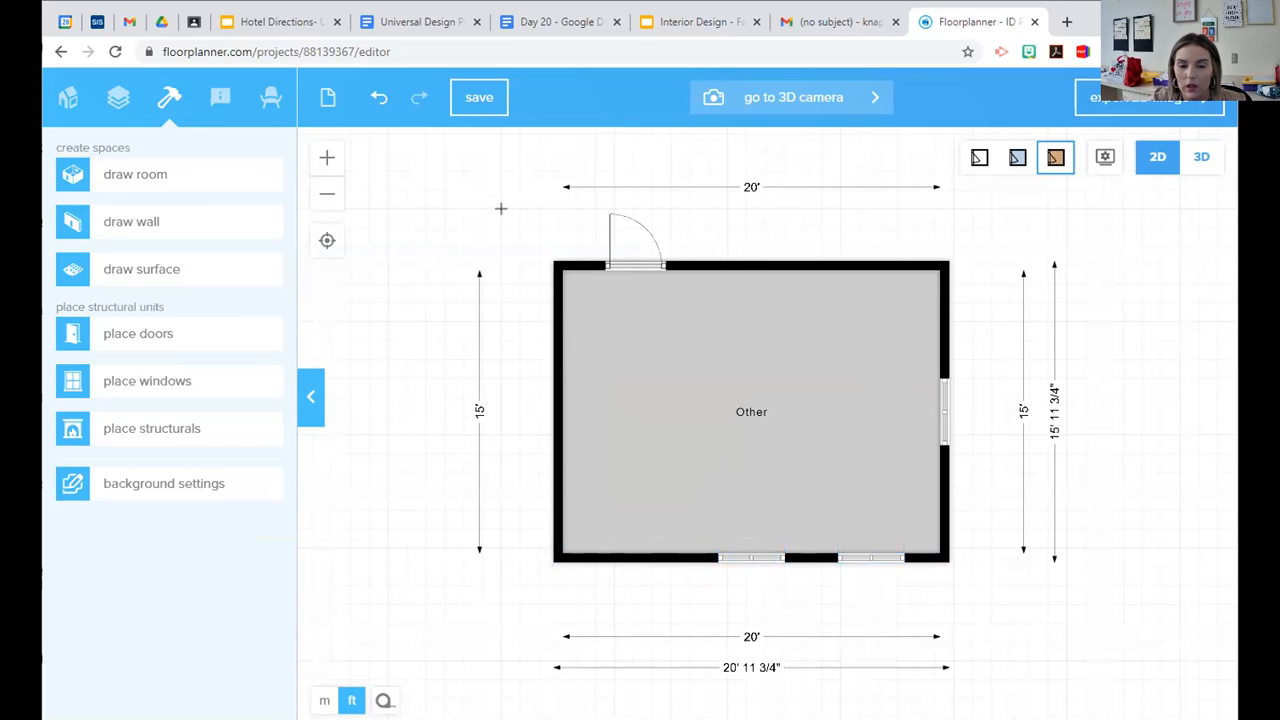
left_click(732, 558)
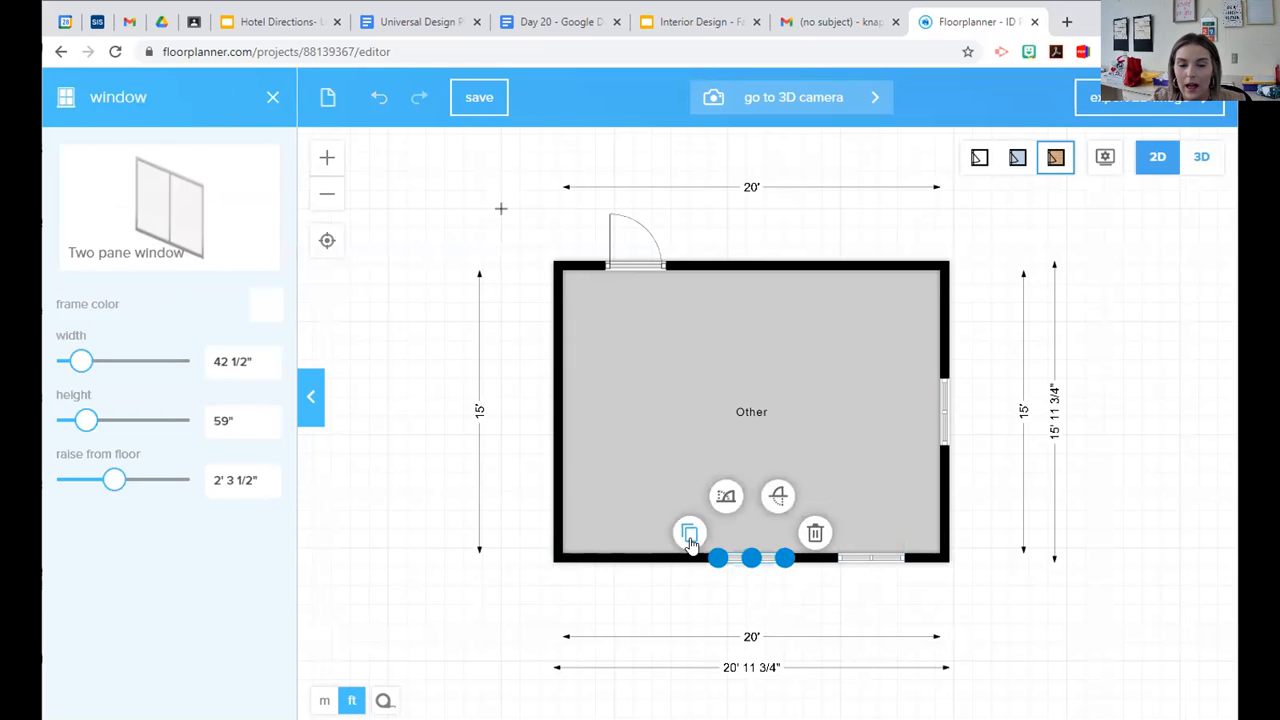
left_click(689, 534)
left_click(631, 555)
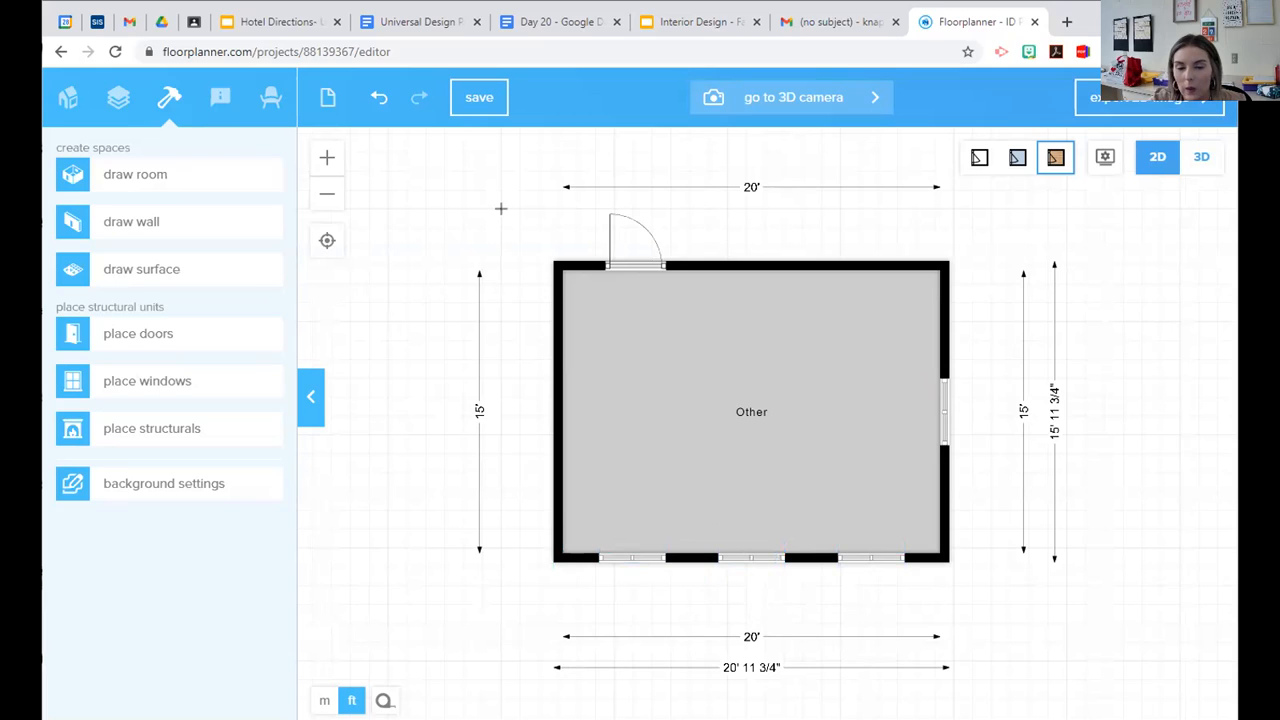
- Delete the two-pane window from the room's right-hand wall
left_click(944, 425)
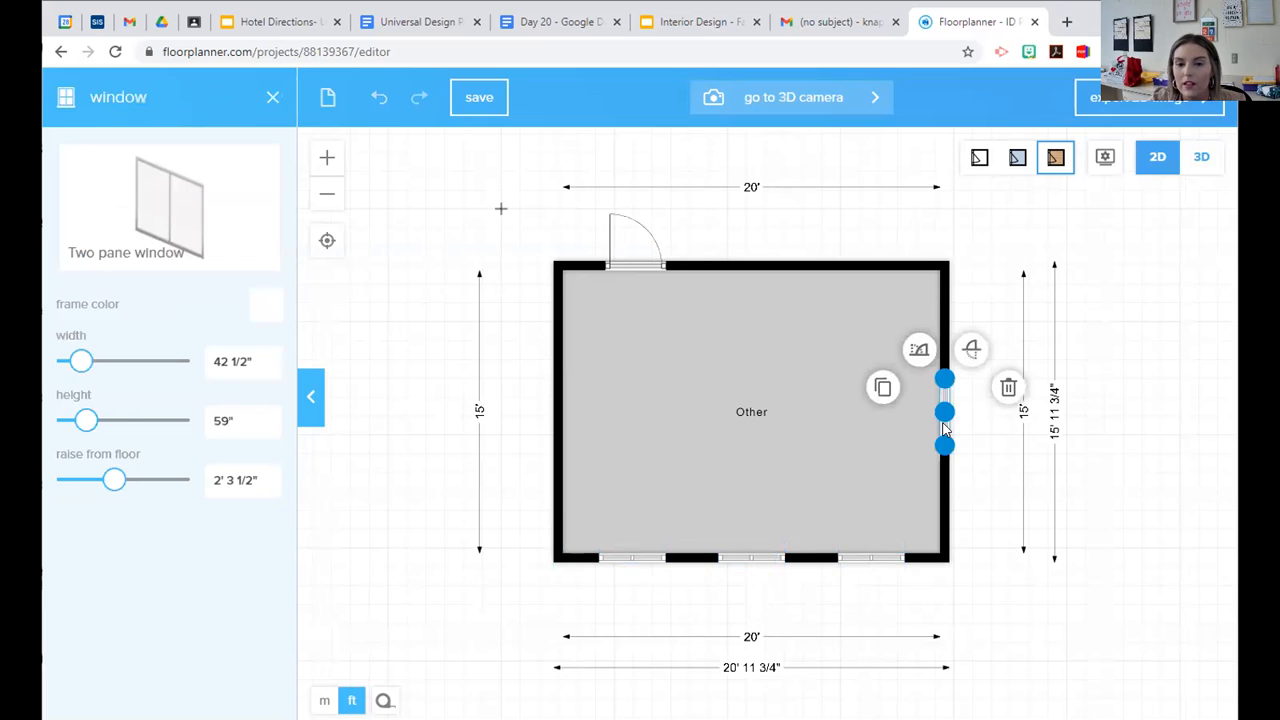
left_click(1008, 390)
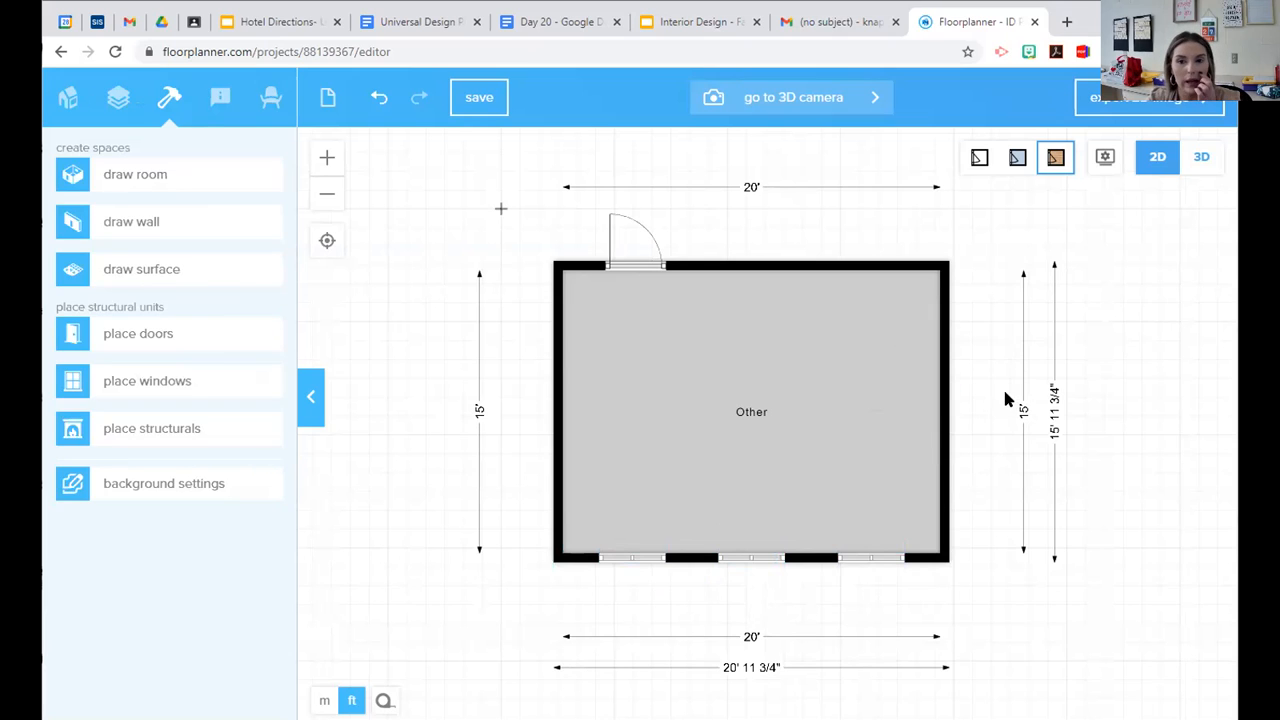
- Compare the plan's three display styles and apply the plain black-and-white one
left_click(981, 158)
left_click(1042, 158)
left_click(1016, 160)
left_click(1052, 160)
left_click(737, 412)
key("Escape")
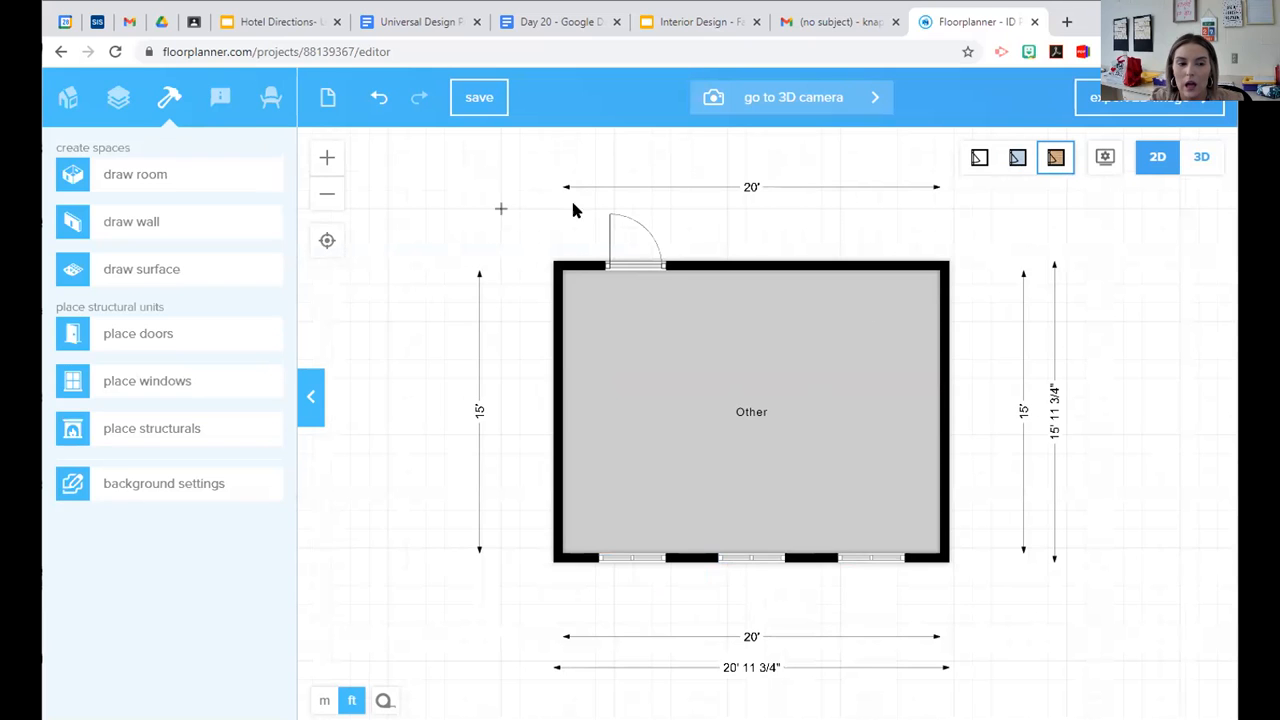
left_click(979, 160)
left_click(1017, 159)
left_click(1056, 159)
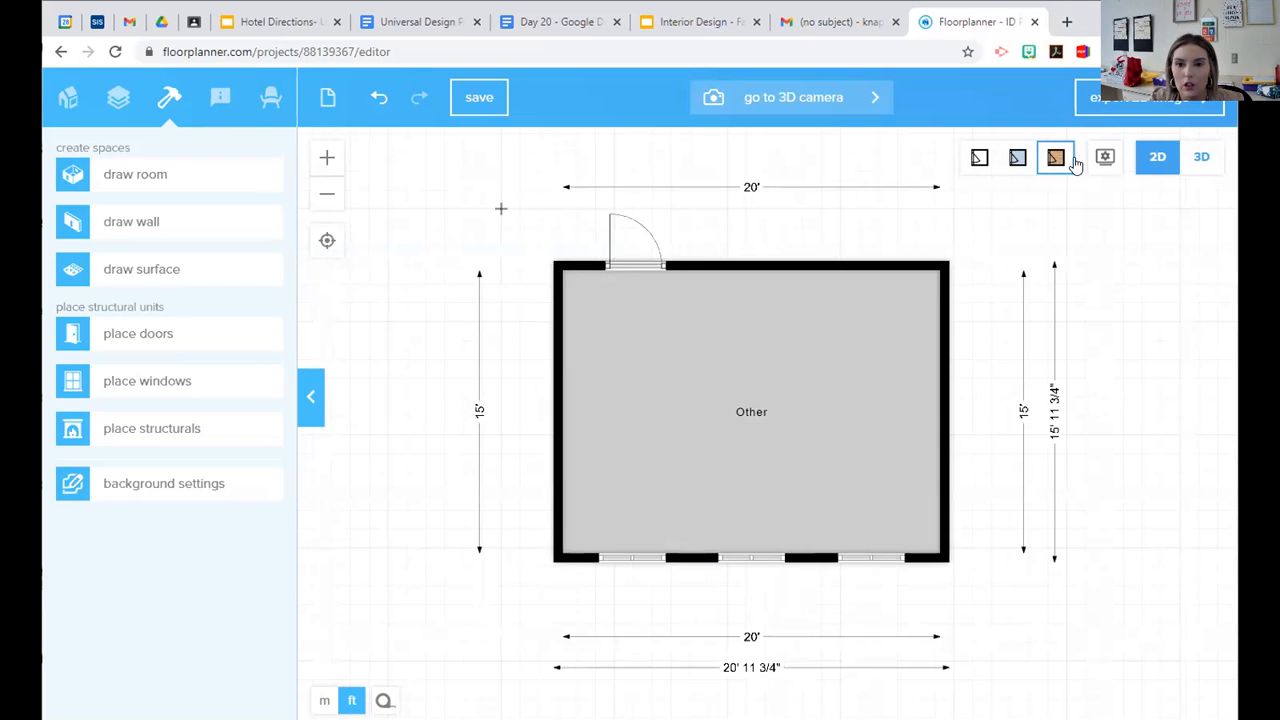
left_click(979, 158)
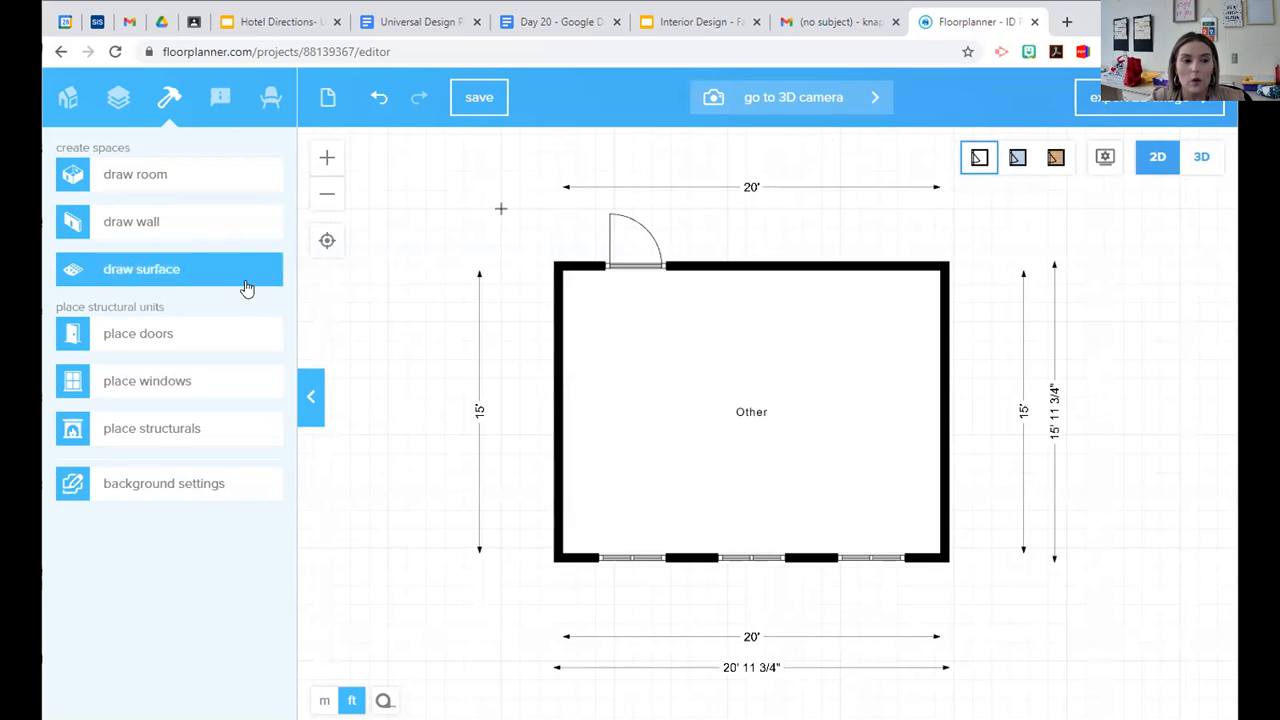
- Replace the standard door in the upper wall with a single swing door from the door library
left_click(240, 344)
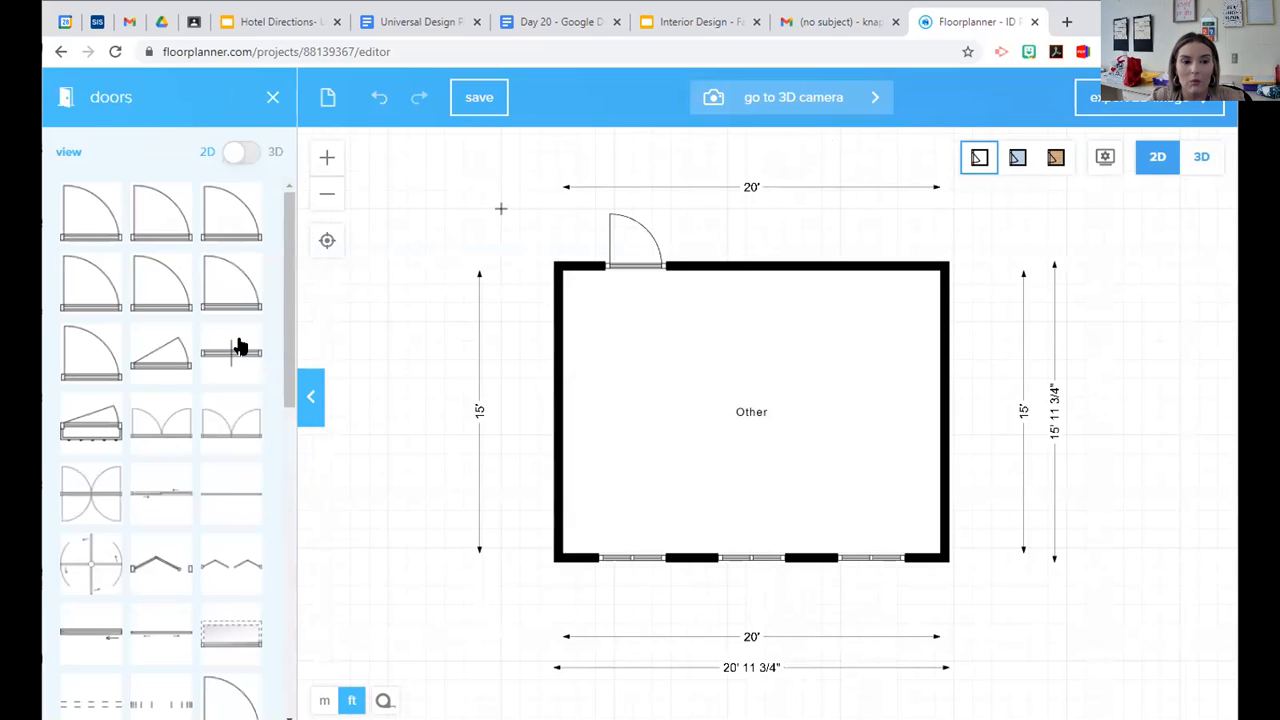
left_click(616, 268)
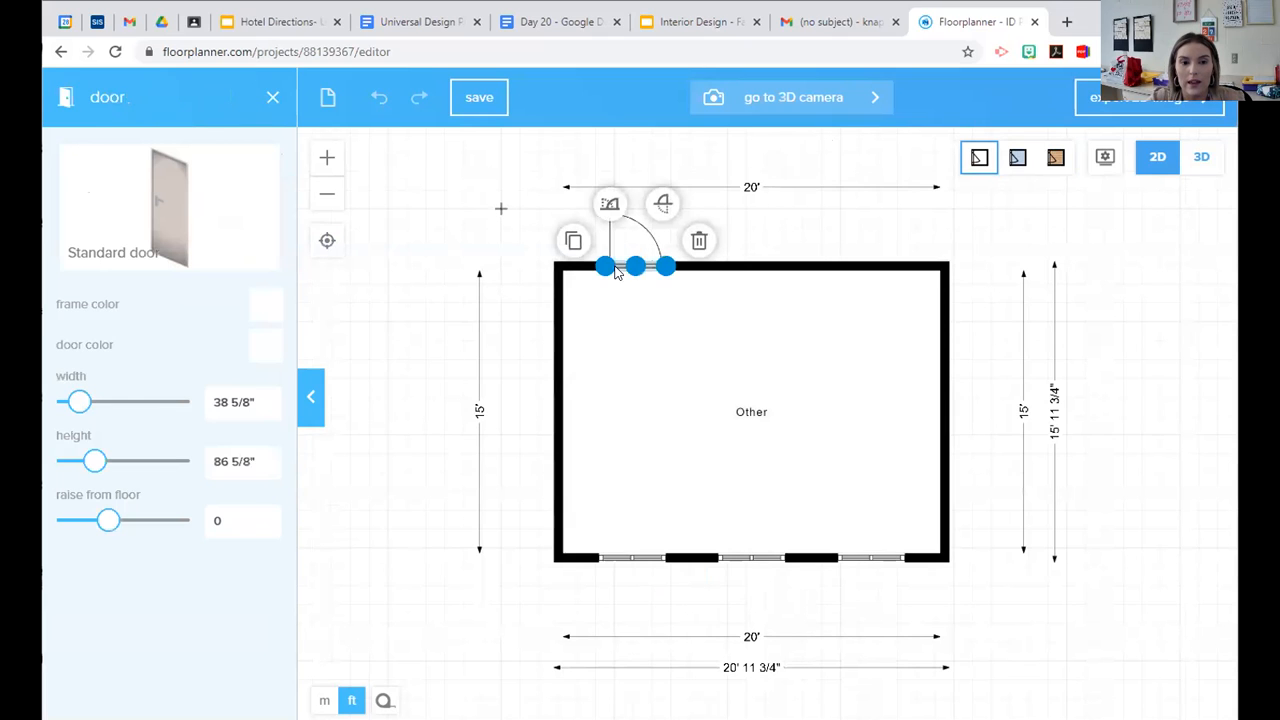
left_click(705, 241)
left_click(245, 338)
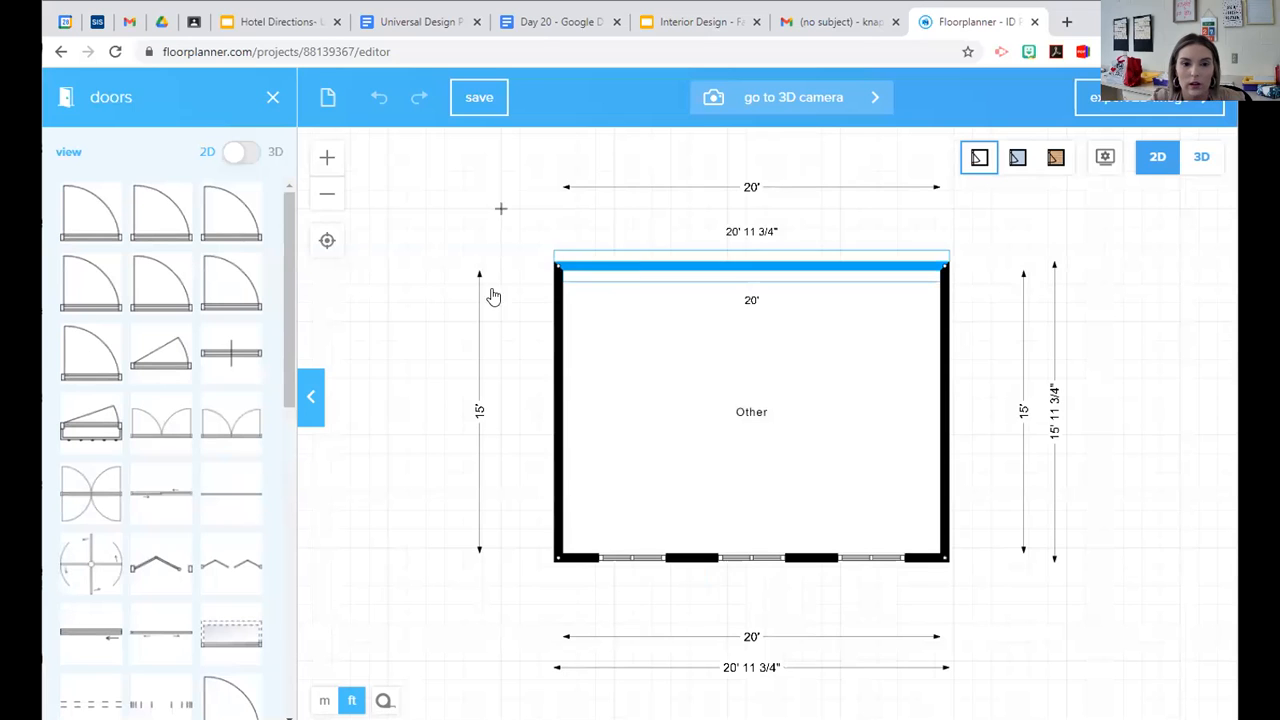
left_click_drag(96, 357, 647, 228)
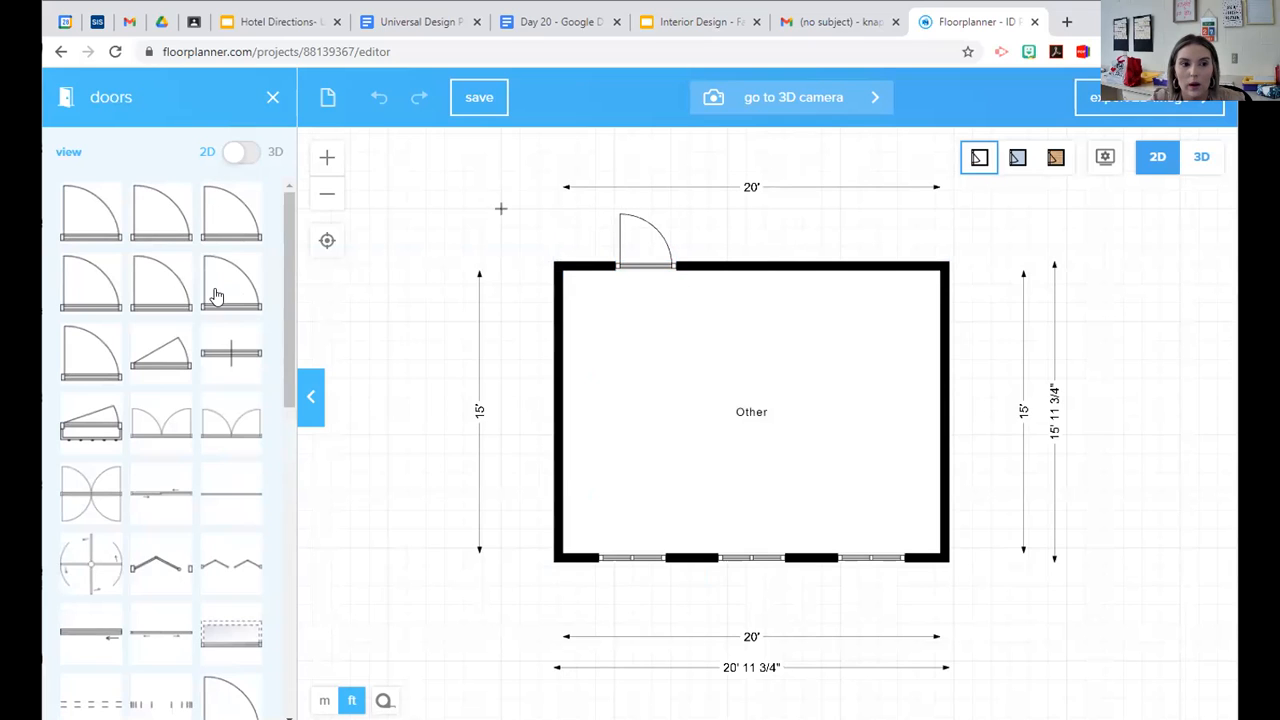
left_click(273, 101)
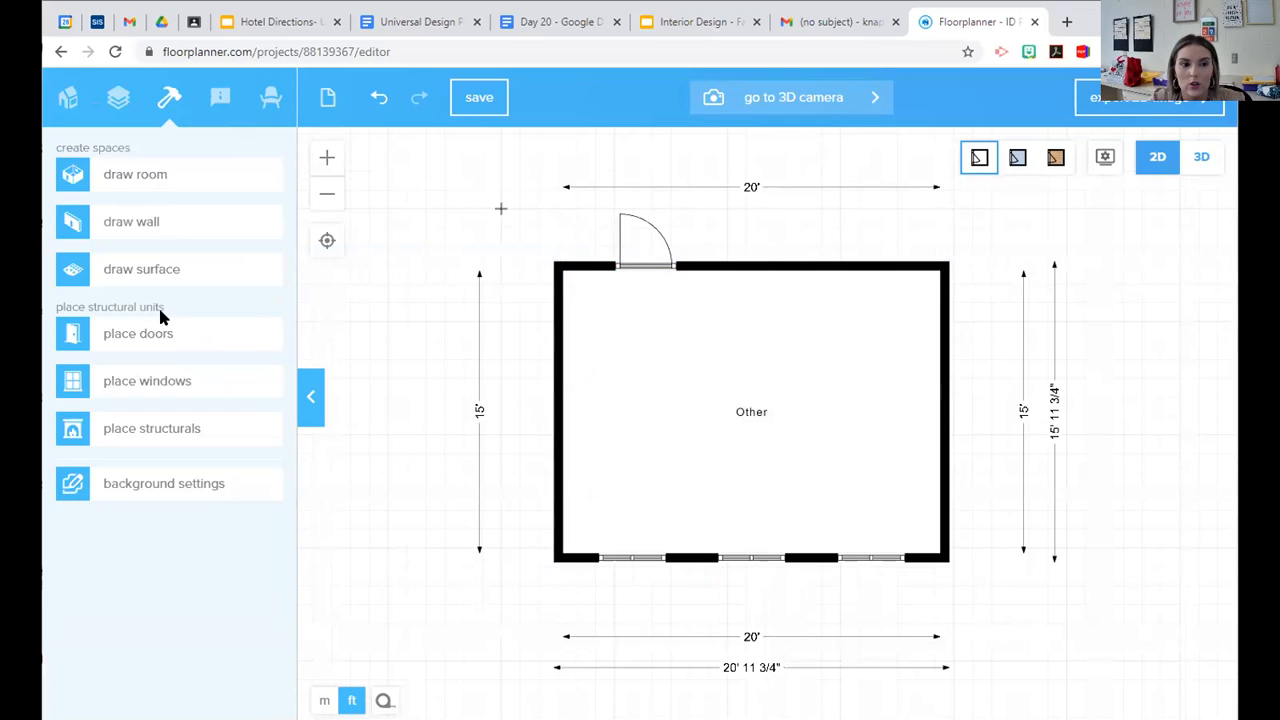
- Browse the window and structural element libraries for items to add to the room
left_click(180, 388)
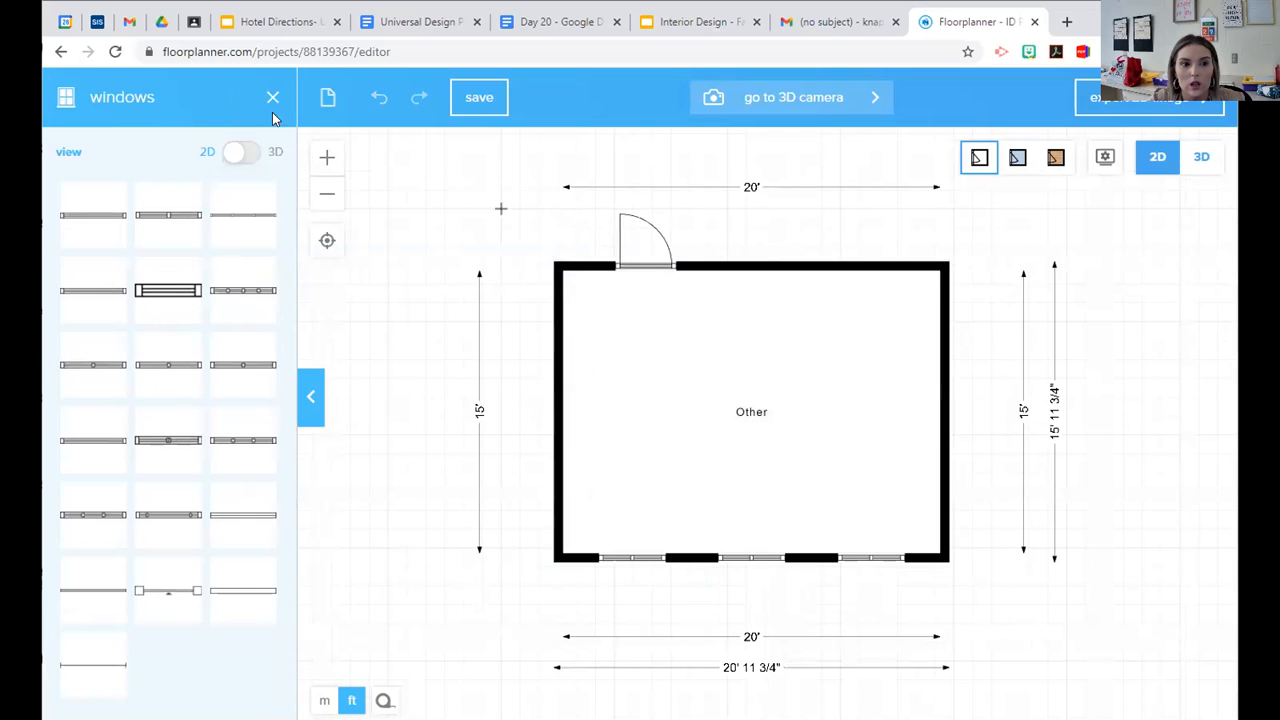
left_click(264, 96)
left_click(177, 432)
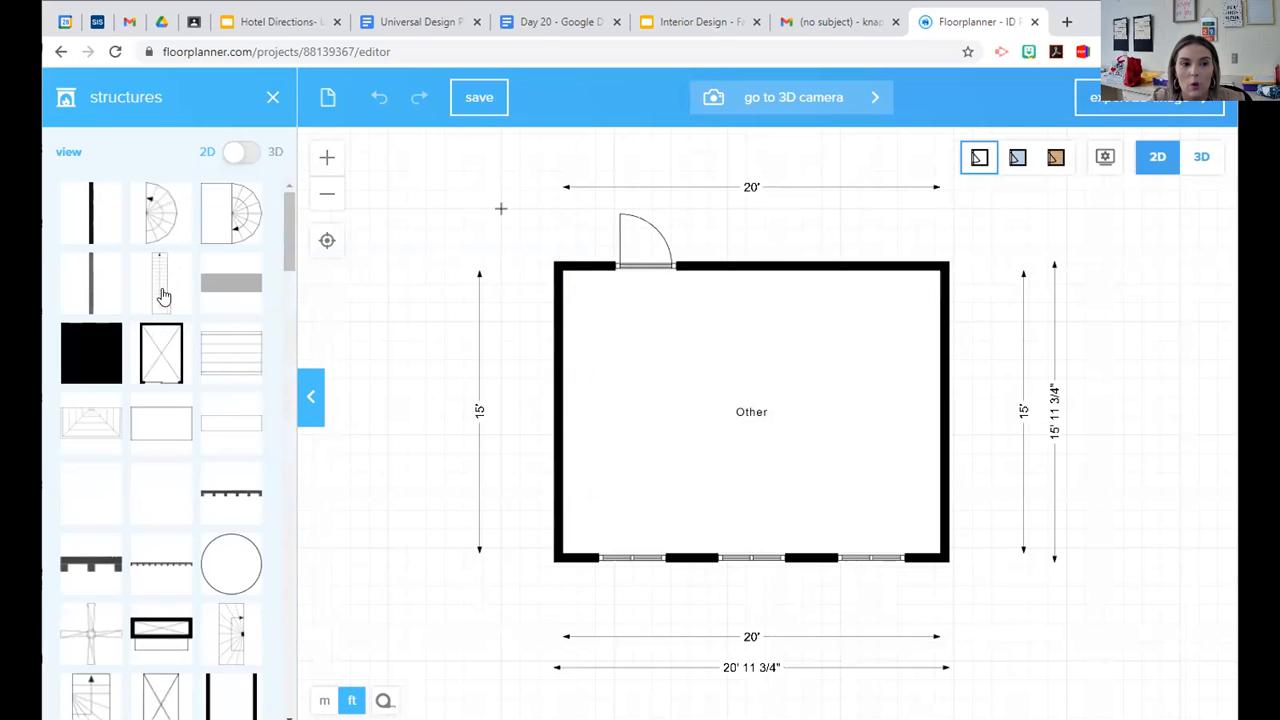
scroll(183, 322, "down", 2)
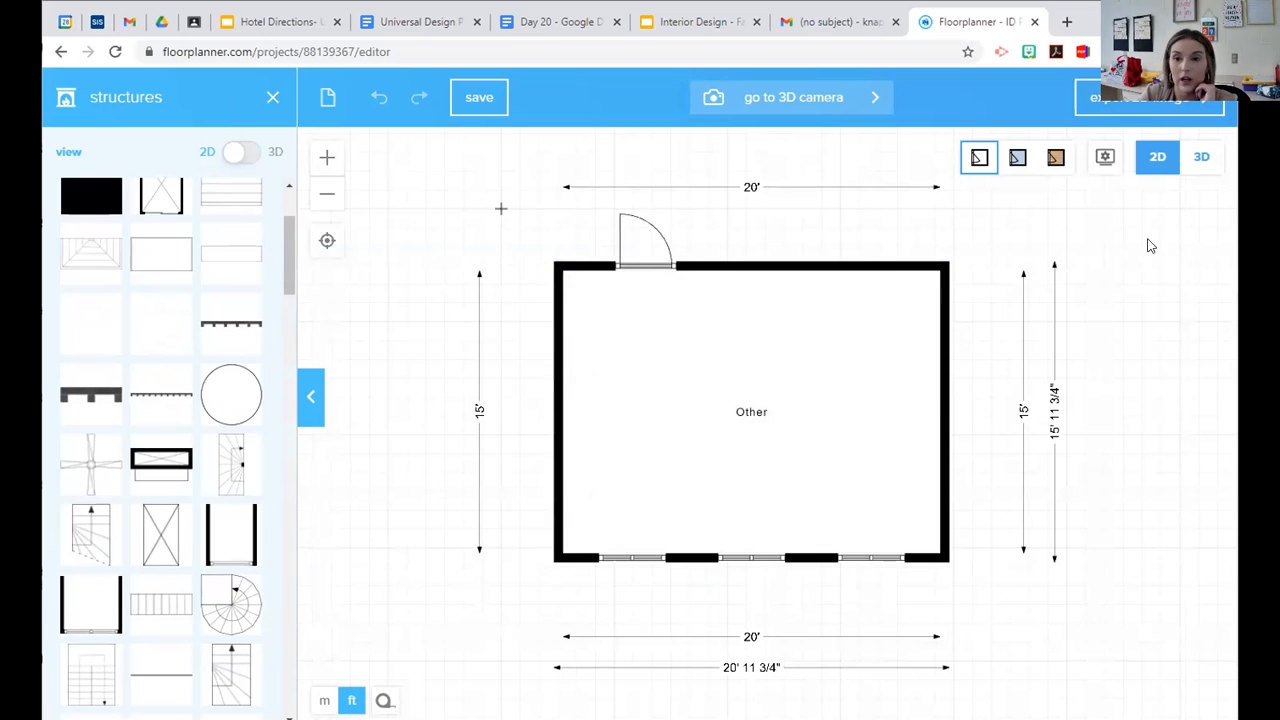
scroll(100, 490, "down", 4)
scroll(106, 443, "down", 10)
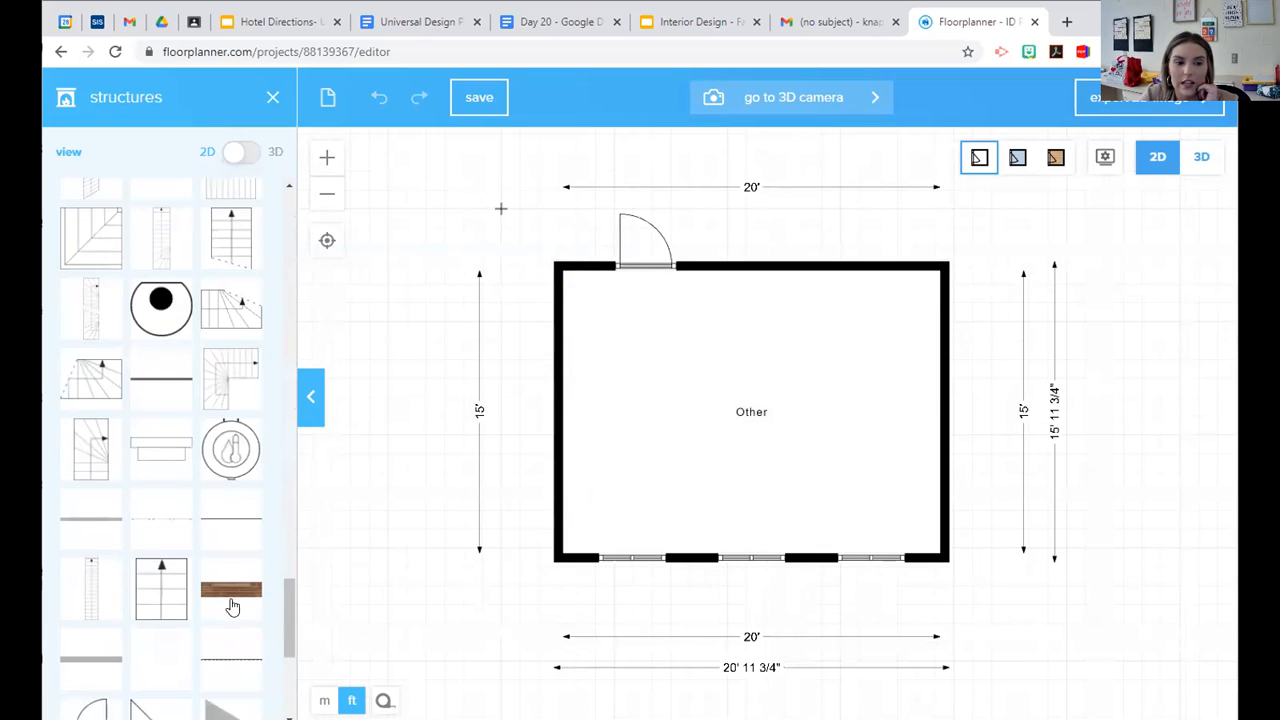
scroll(268, 545, "up", 13)
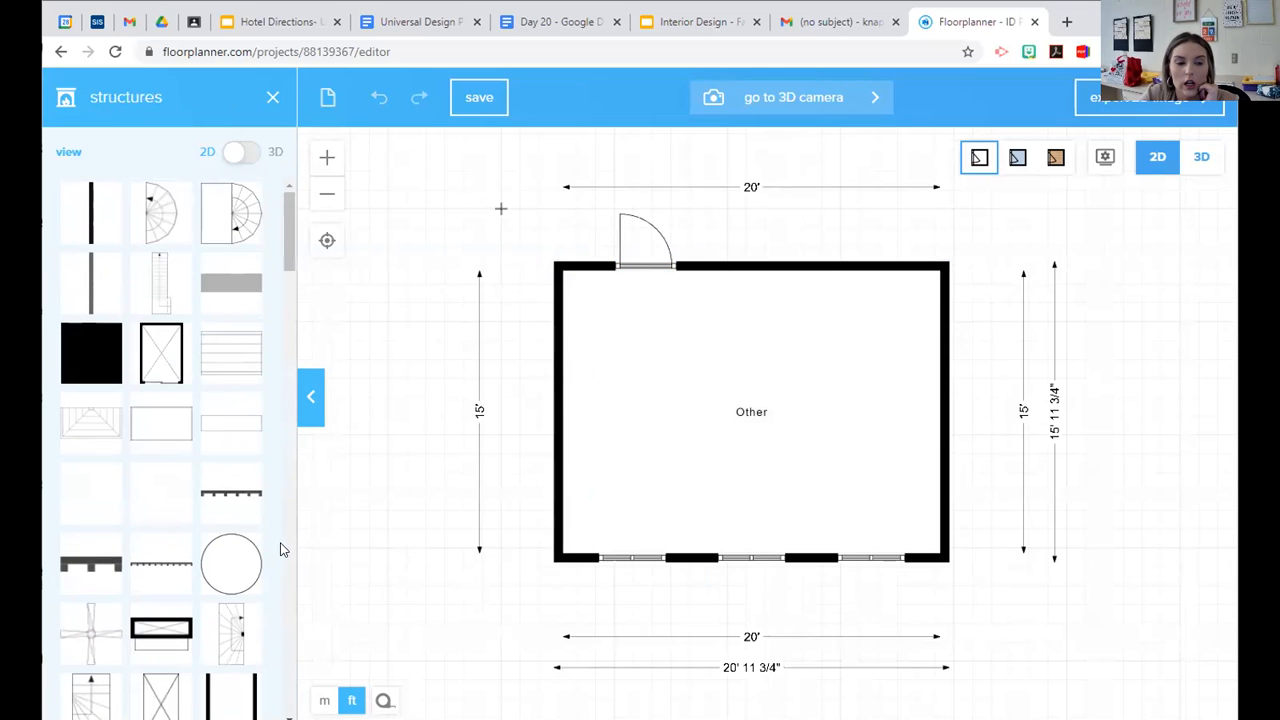
scroll(232, 595, "down", 2)
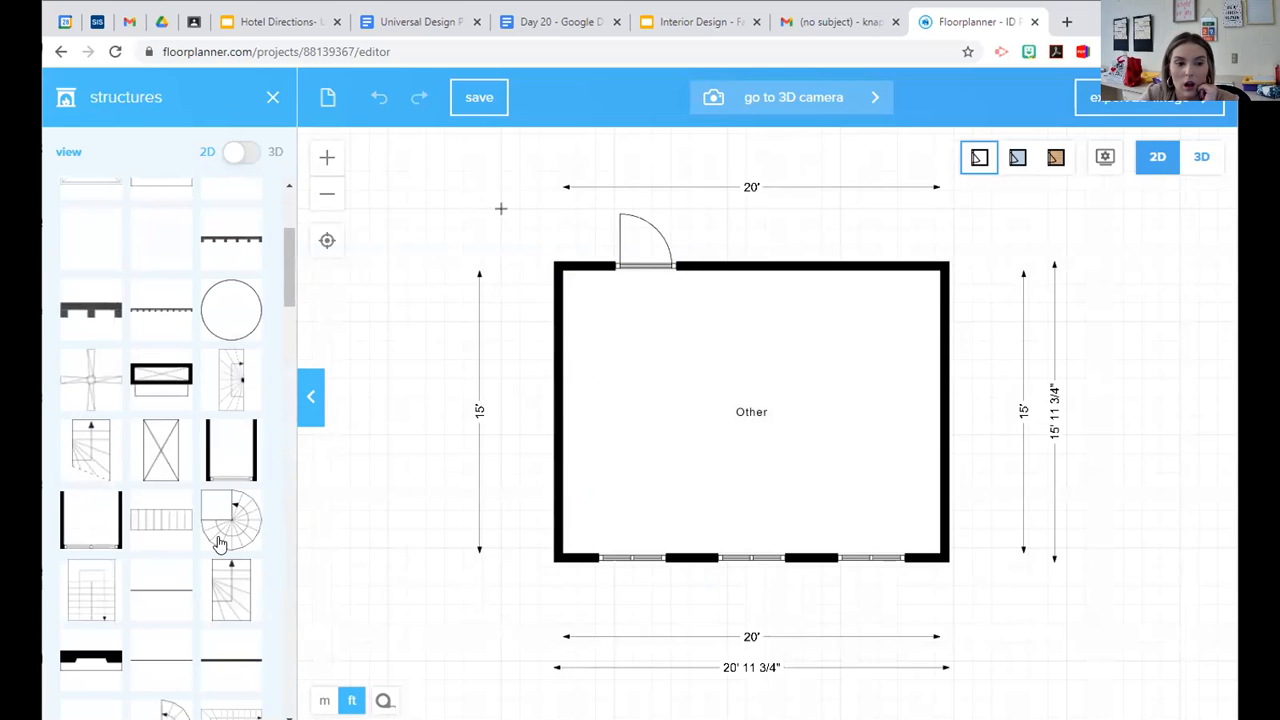
- Try out a spiral staircase in the upper right part of the room and delete it
left_click_drag(219, 541, 622, 540)
left_click(850, 365)
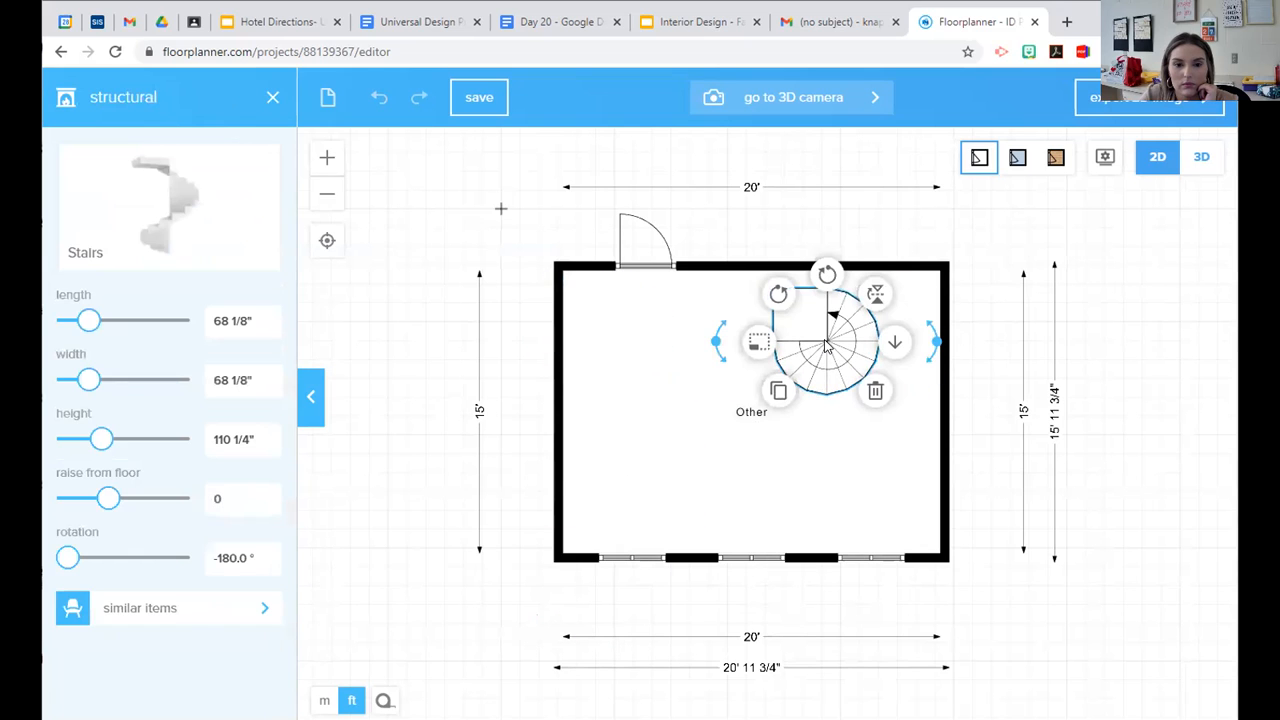
left_click(876, 391)
- Try out an elevator against the room's left-hand wall, move it farther up and delete it
left_click(197, 438)
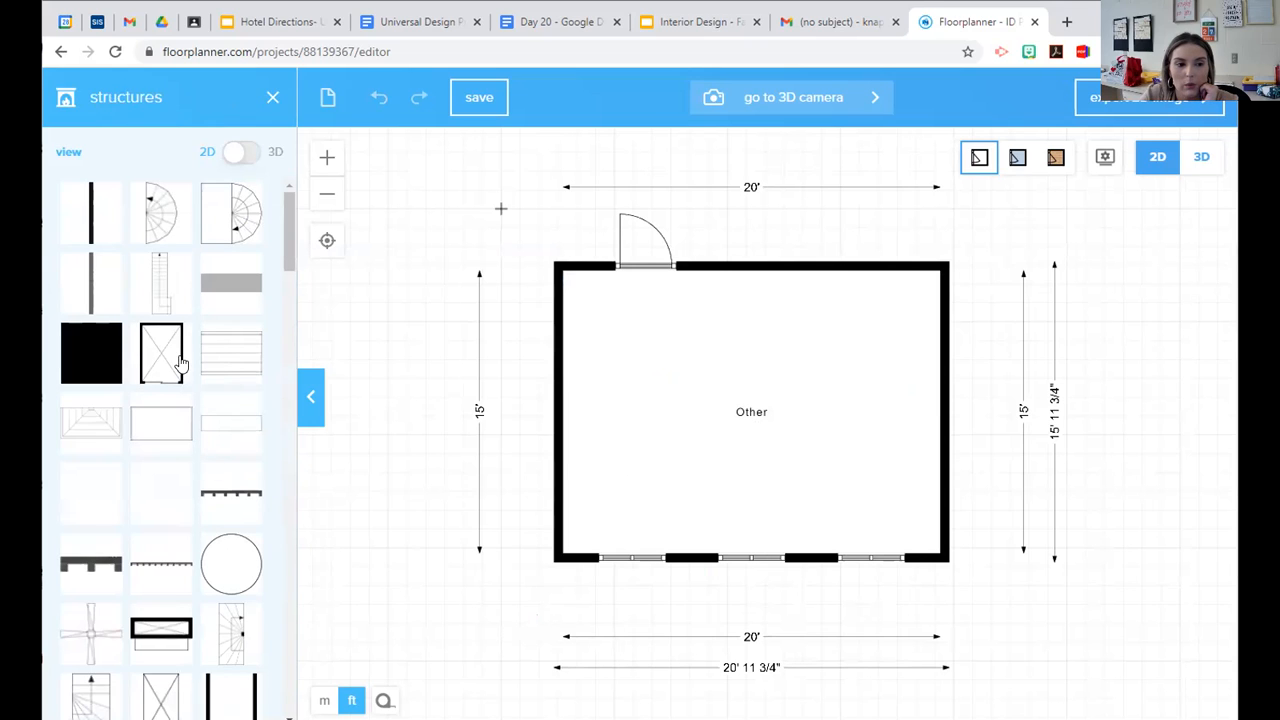
left_click_drag(180, 363, 632, 476)
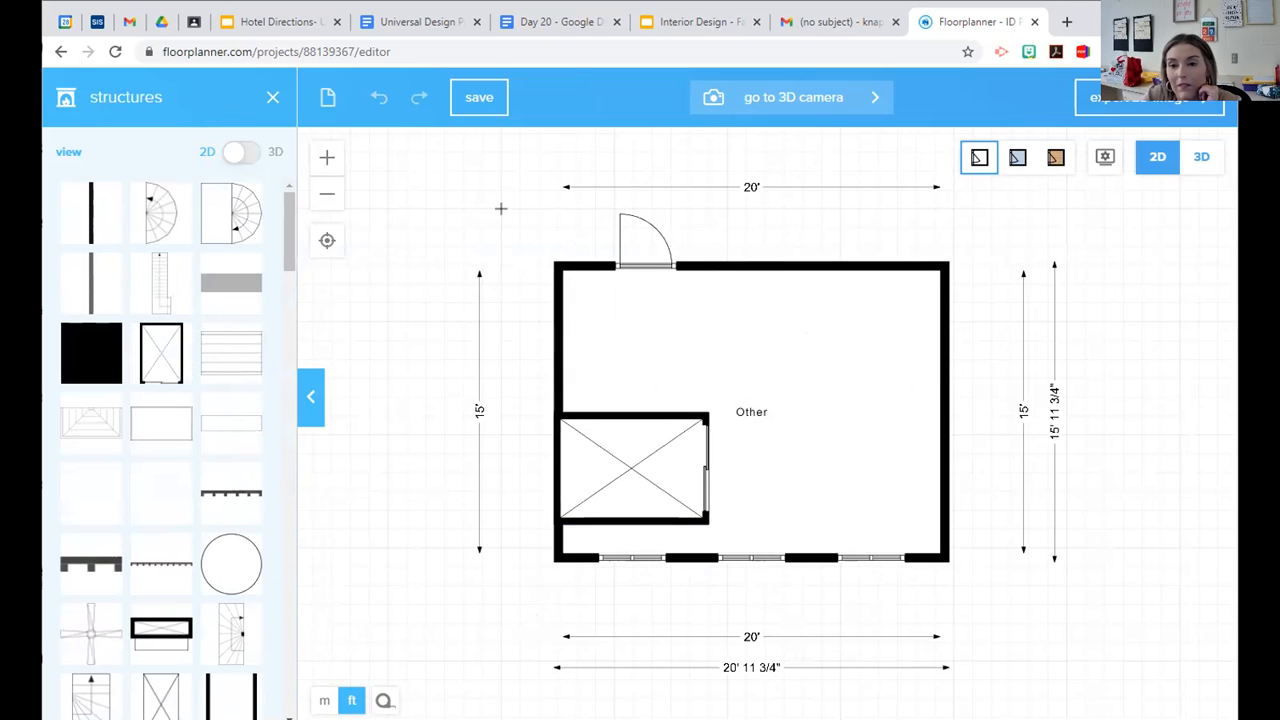
left_click_drag(577, 486, 573, 388)
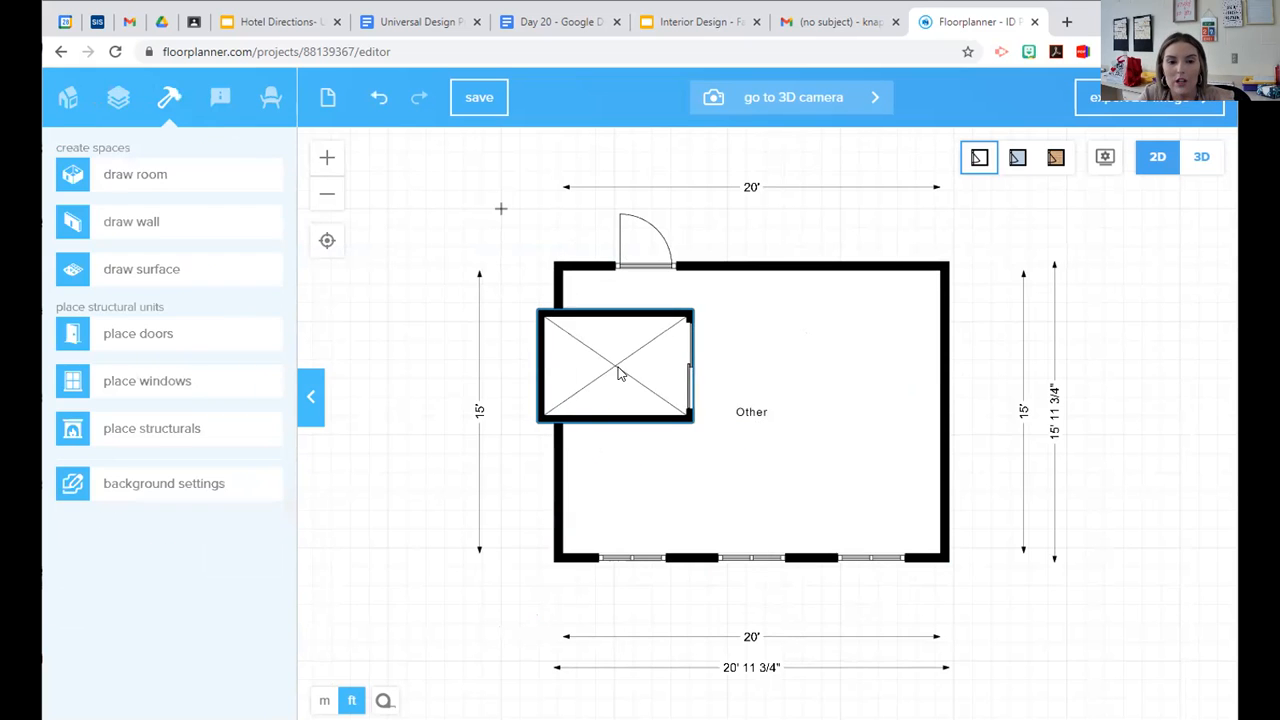
left_click(619, 373)
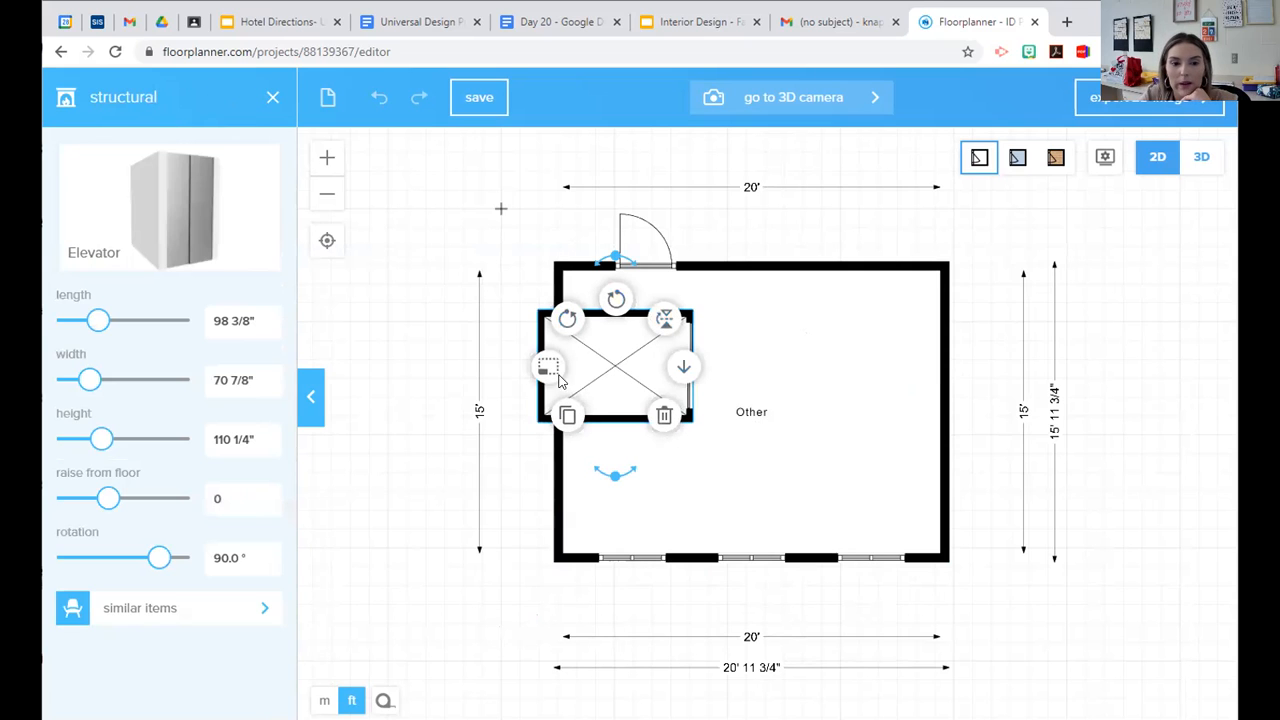
left_click(662, 415)
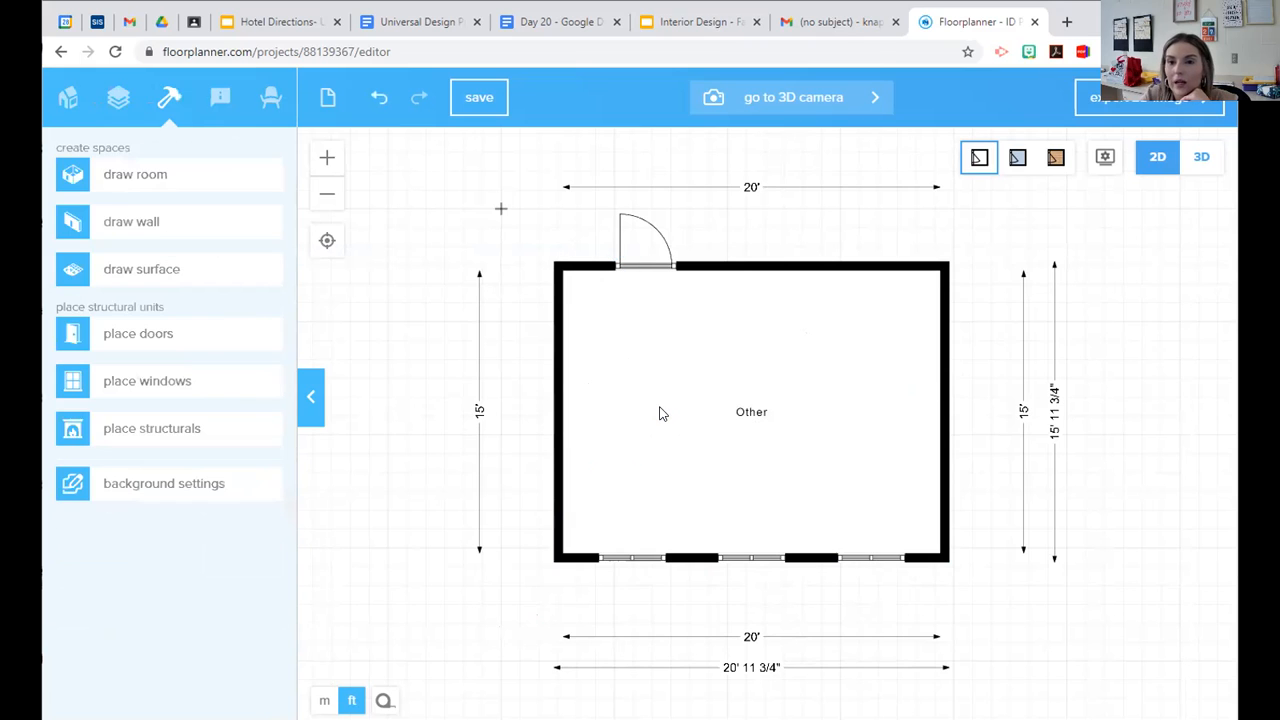
left_click(157, 500)
left_click(240, 177)
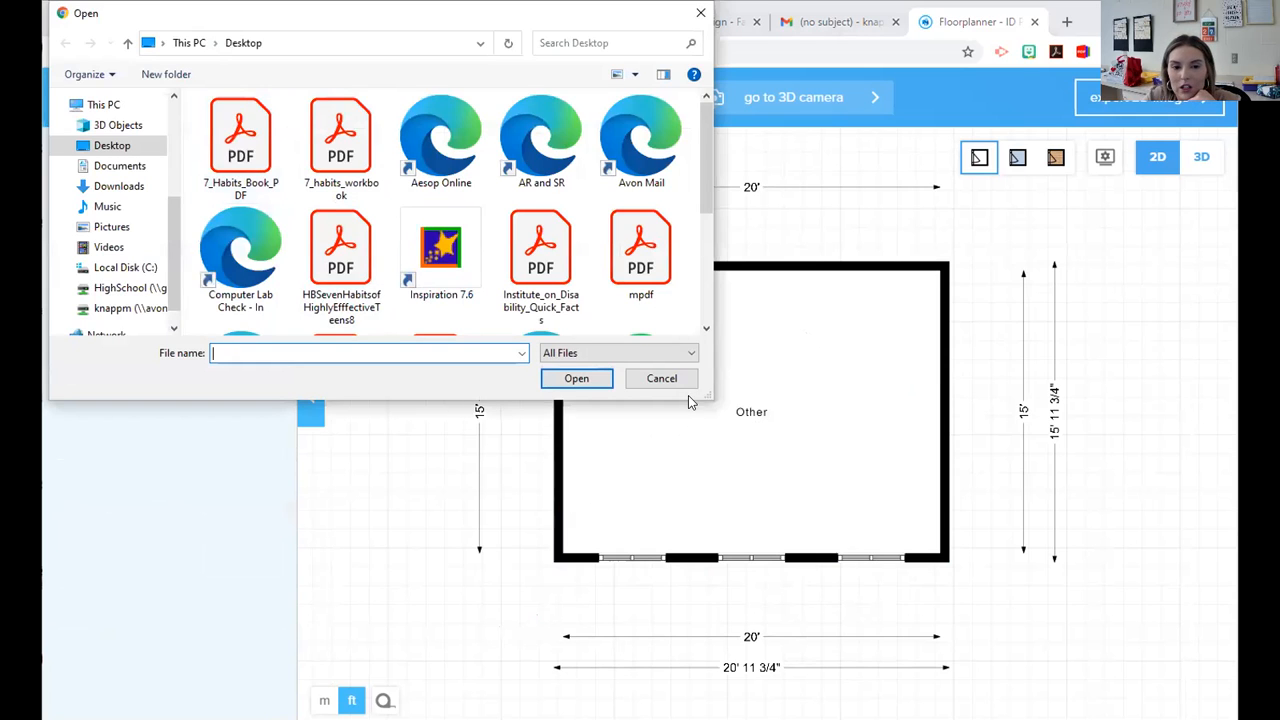
left_click(664, 382)
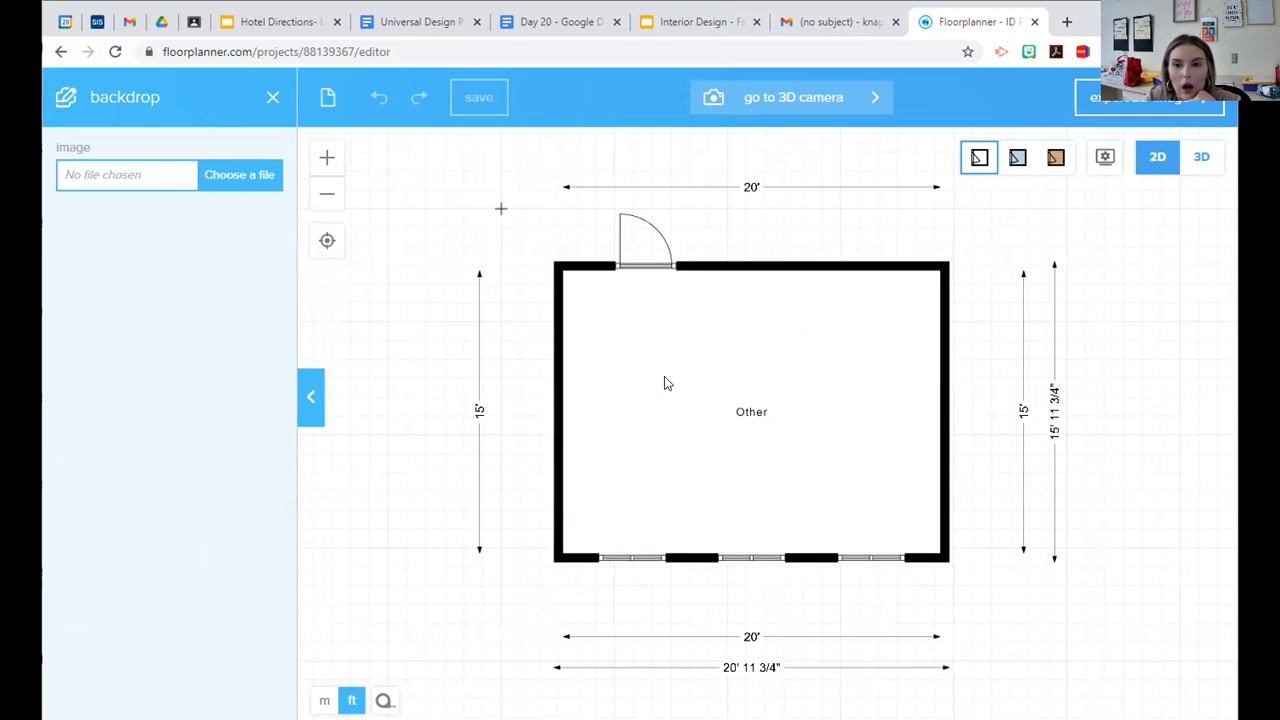
left_click(273, 98)
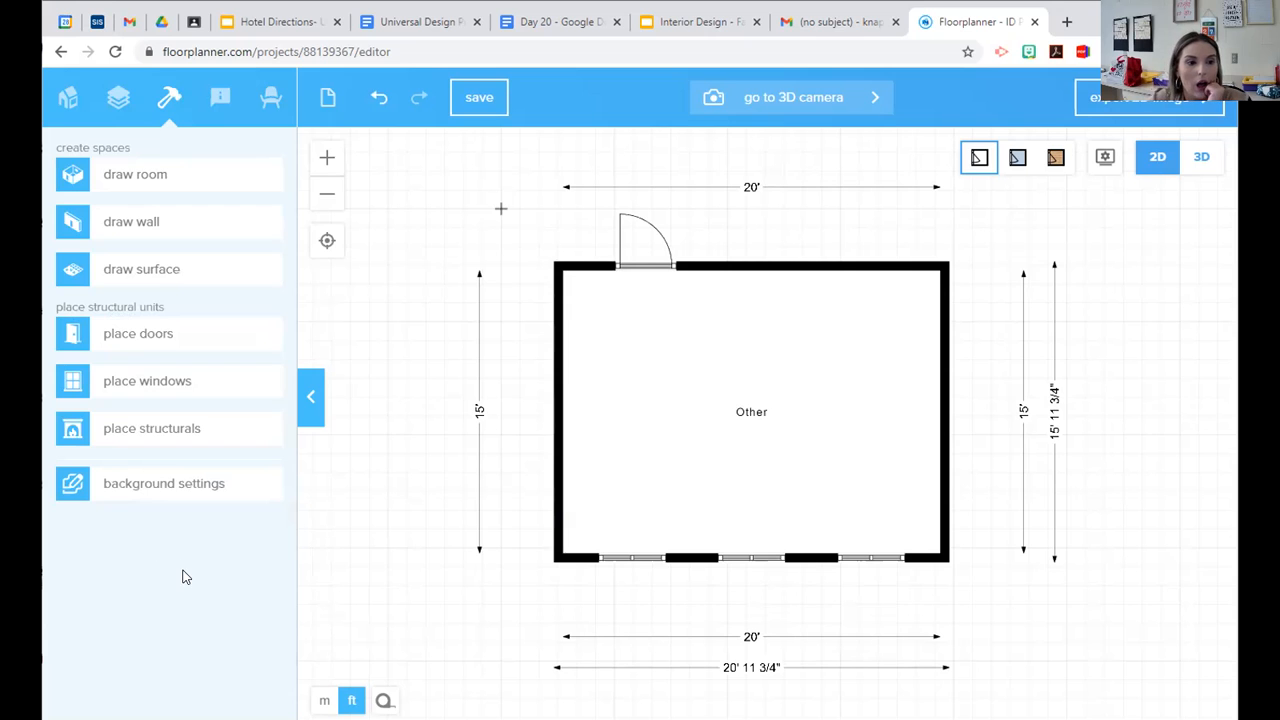
left_click(200, 428)
scroll(197, 428, "down", 3)
scroll(198, 428, "down", 5)
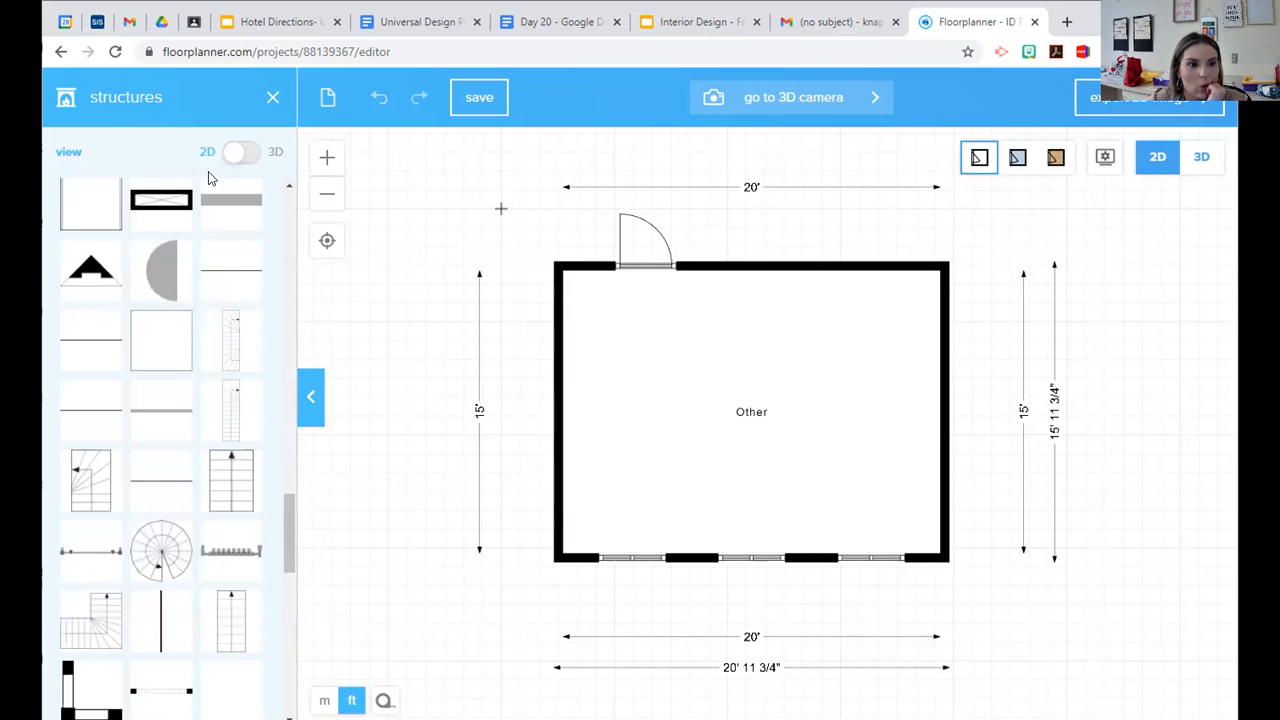
left_click(270, 97)
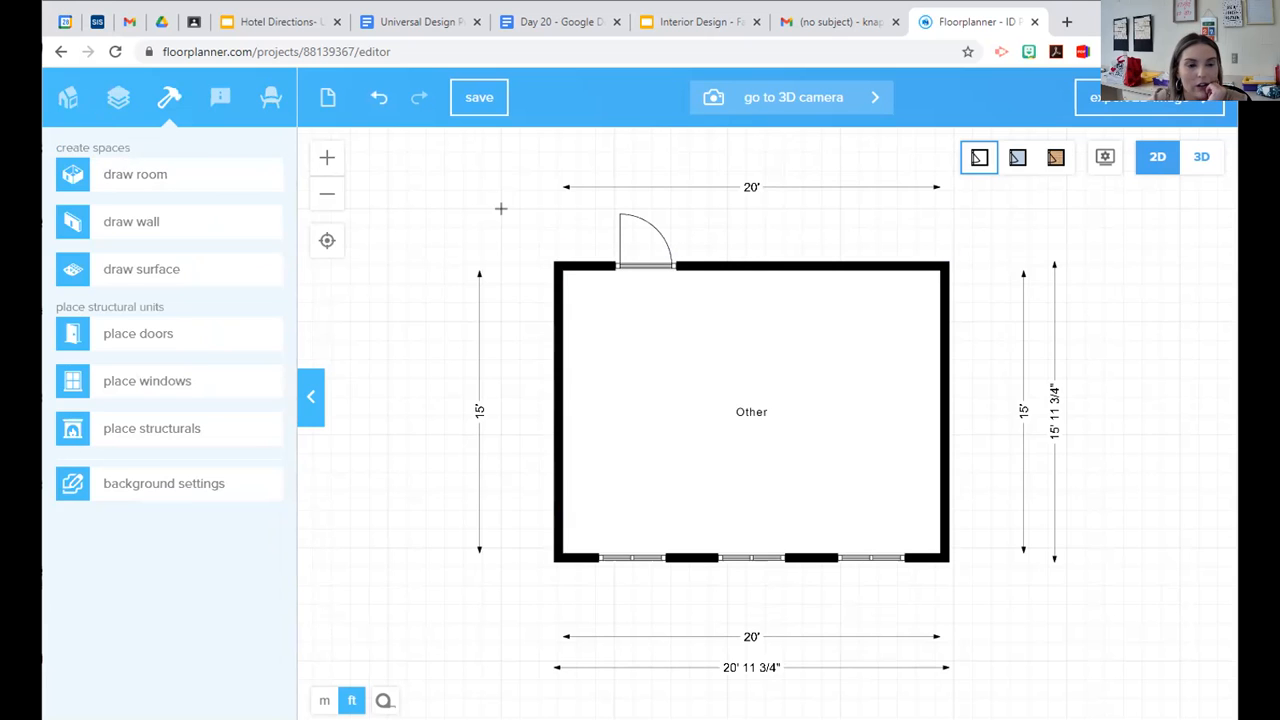
left_click(559, 400)
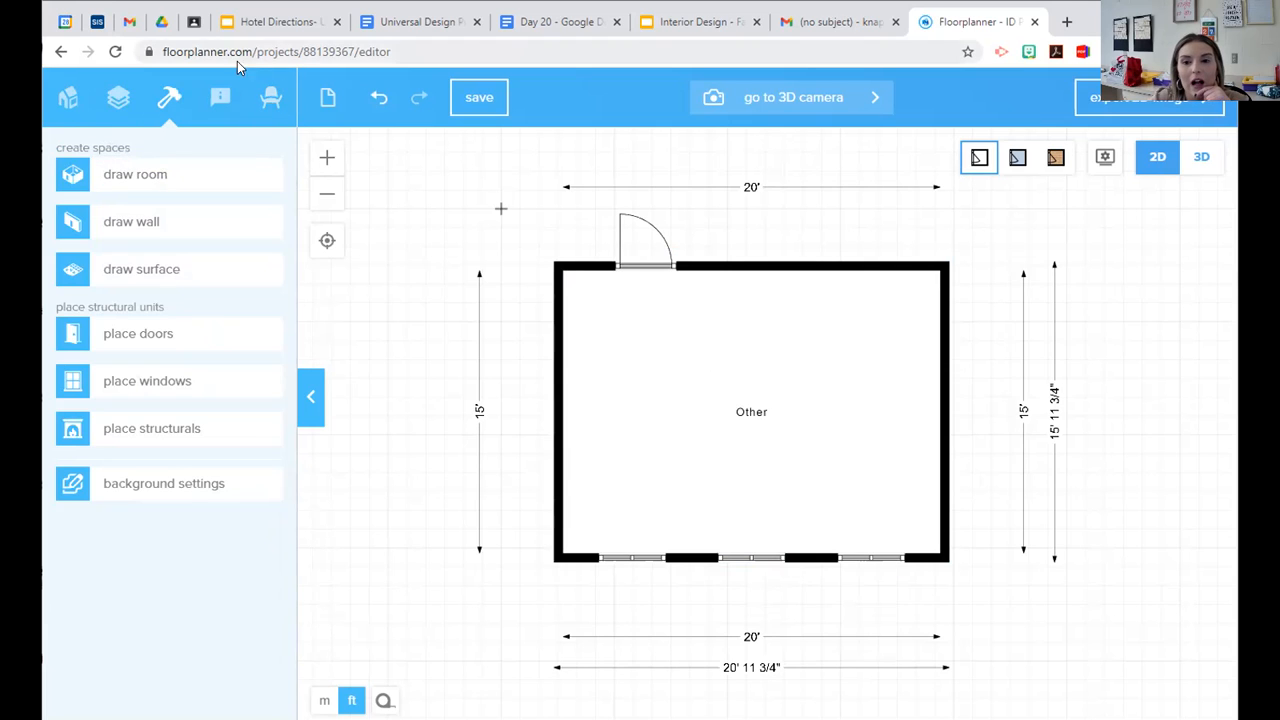
- Browse the School category of the furniture library for items that could furnish the room
left_click(272, 99)
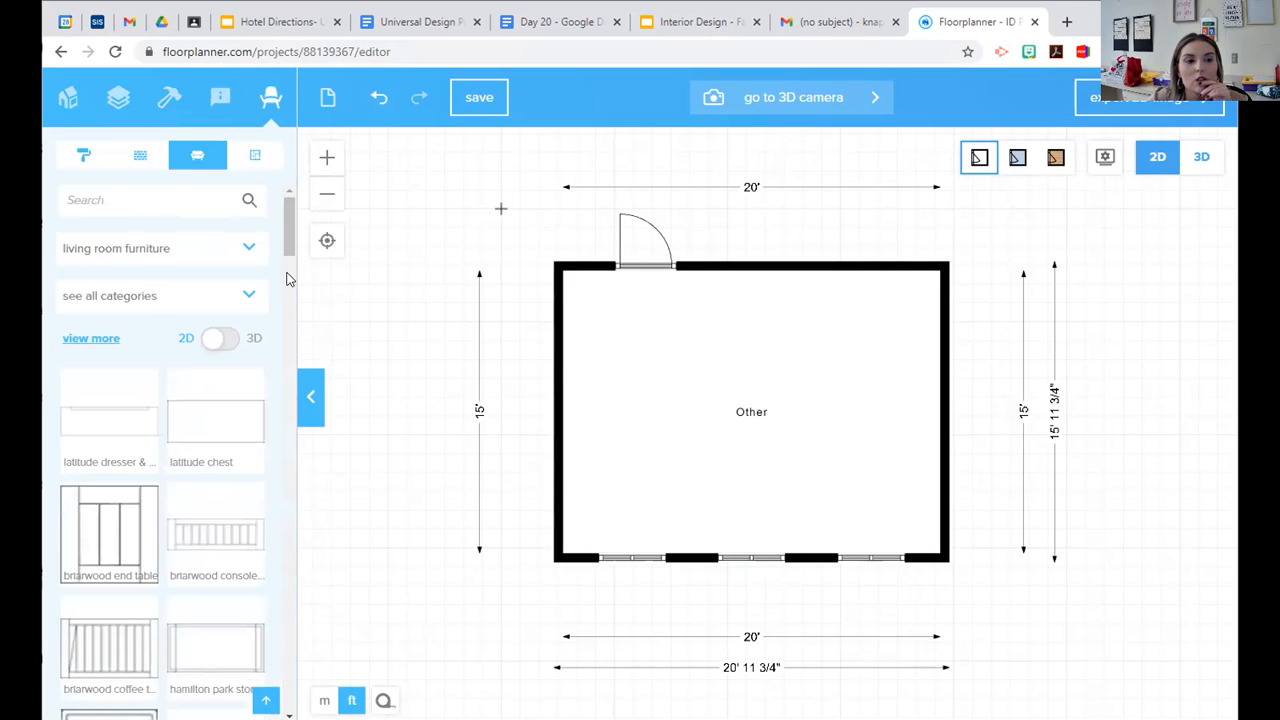
left_click(215, 249)
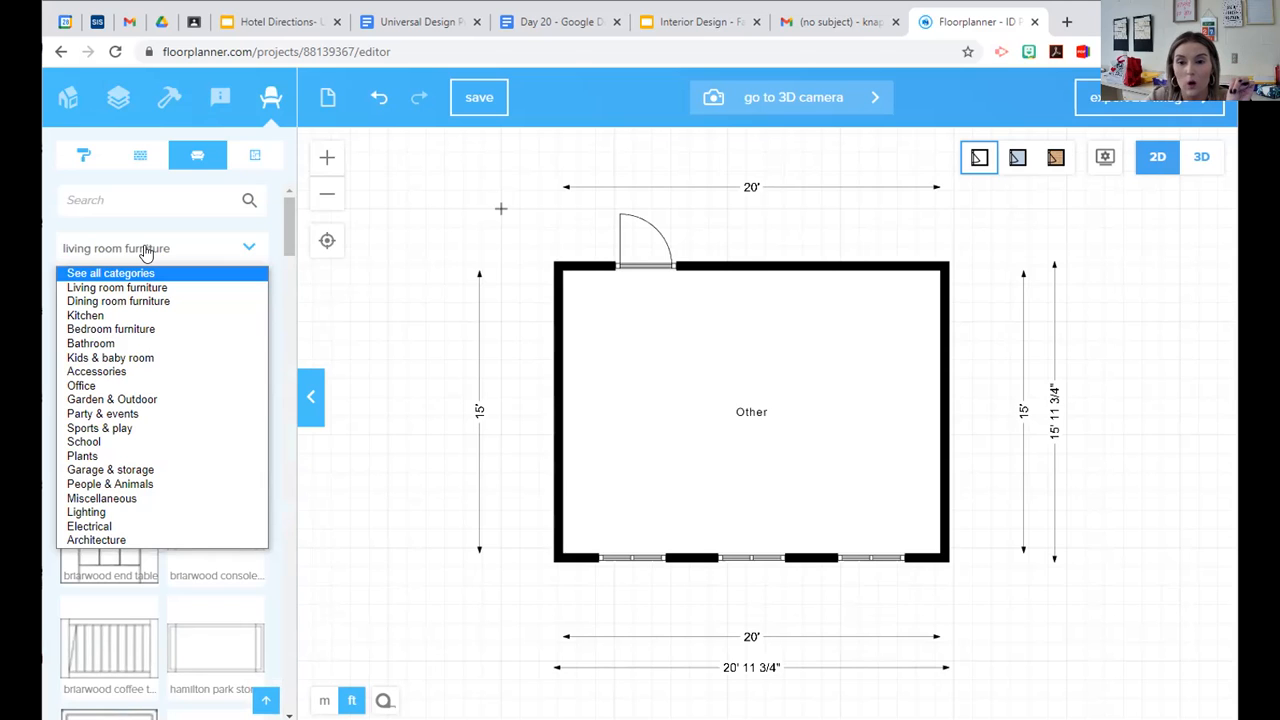
left_click(91, 444)
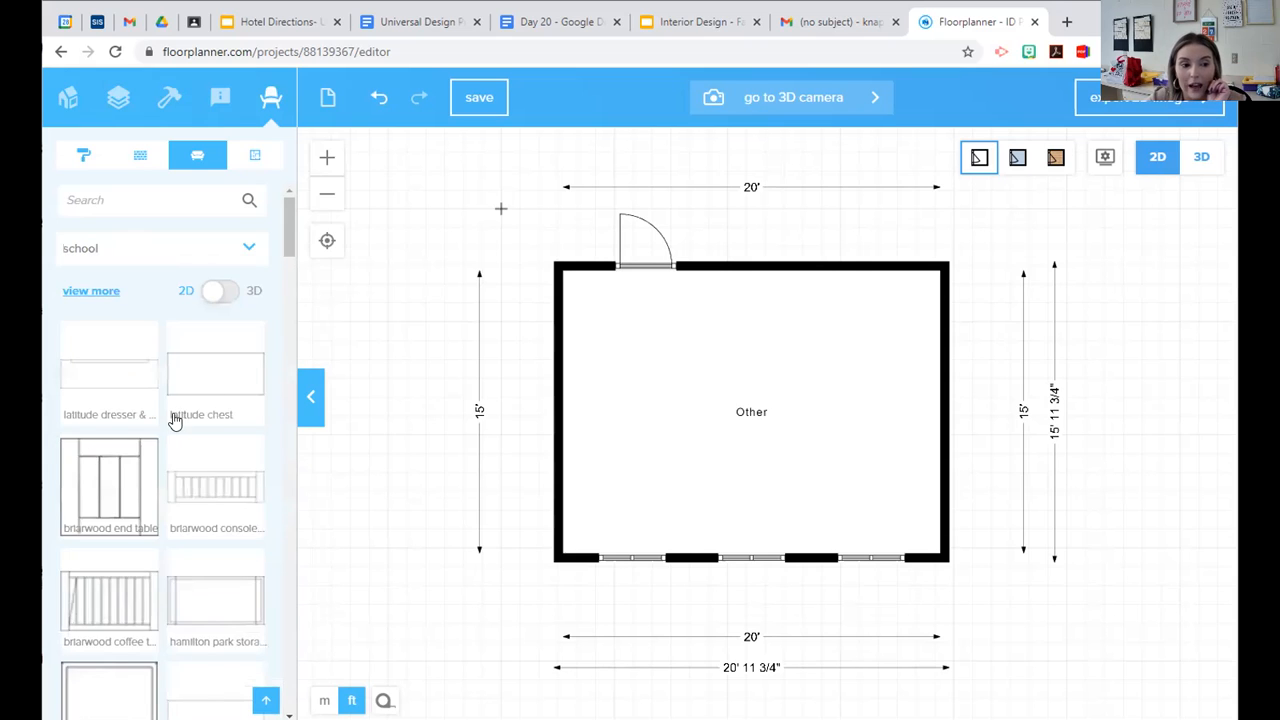
scroll(218, 350, "down", 3)
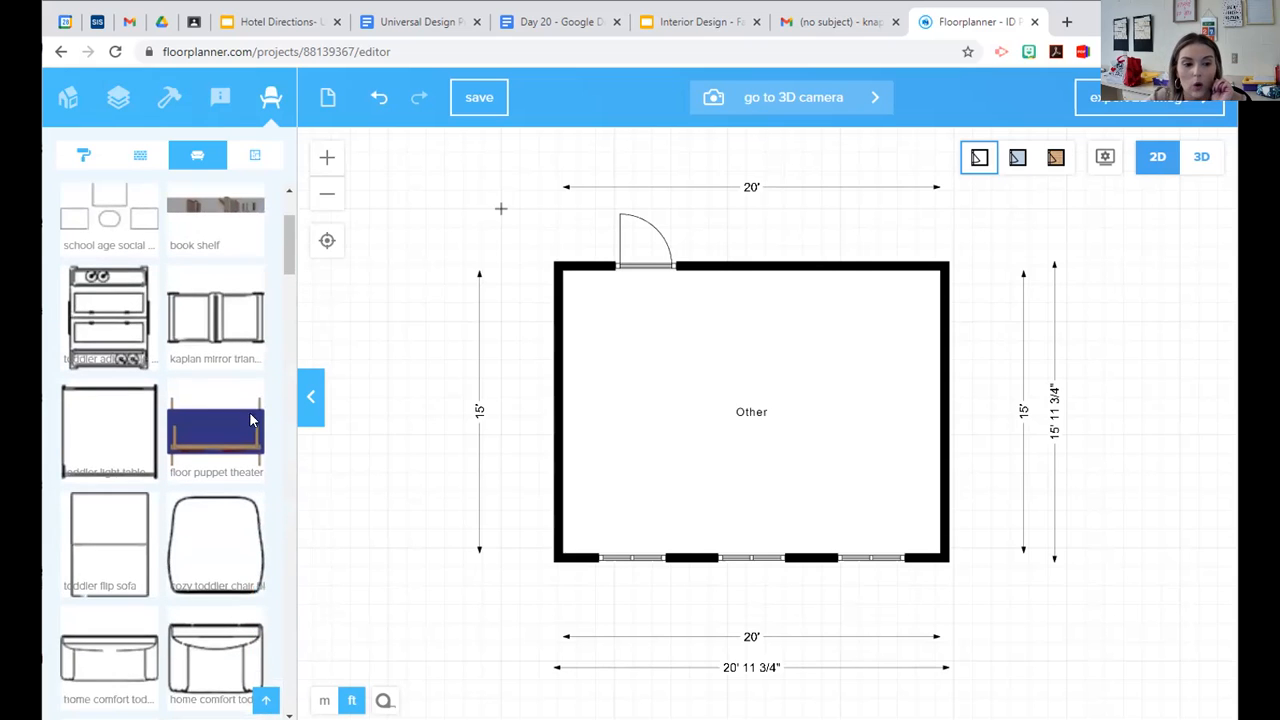
scroll(200, 545, "down", 2)
scroll(222, 525, "down", 3)
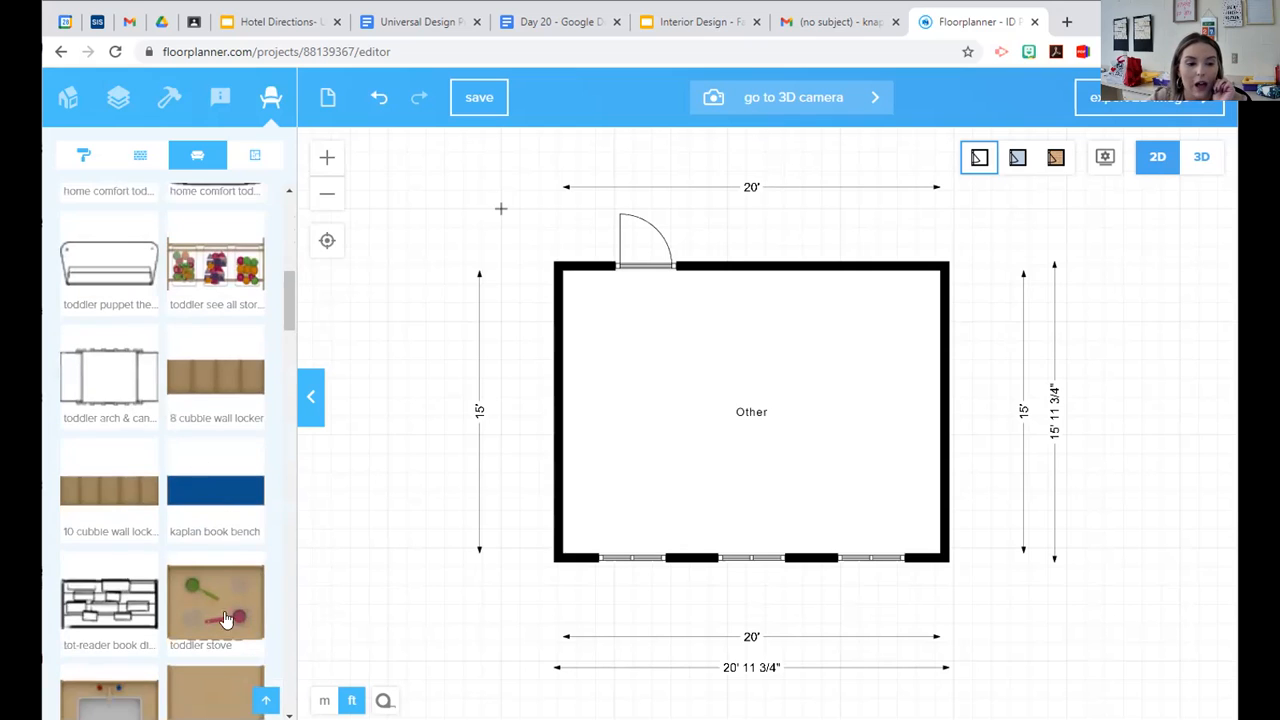
scroll(244, 540, "up", 2)
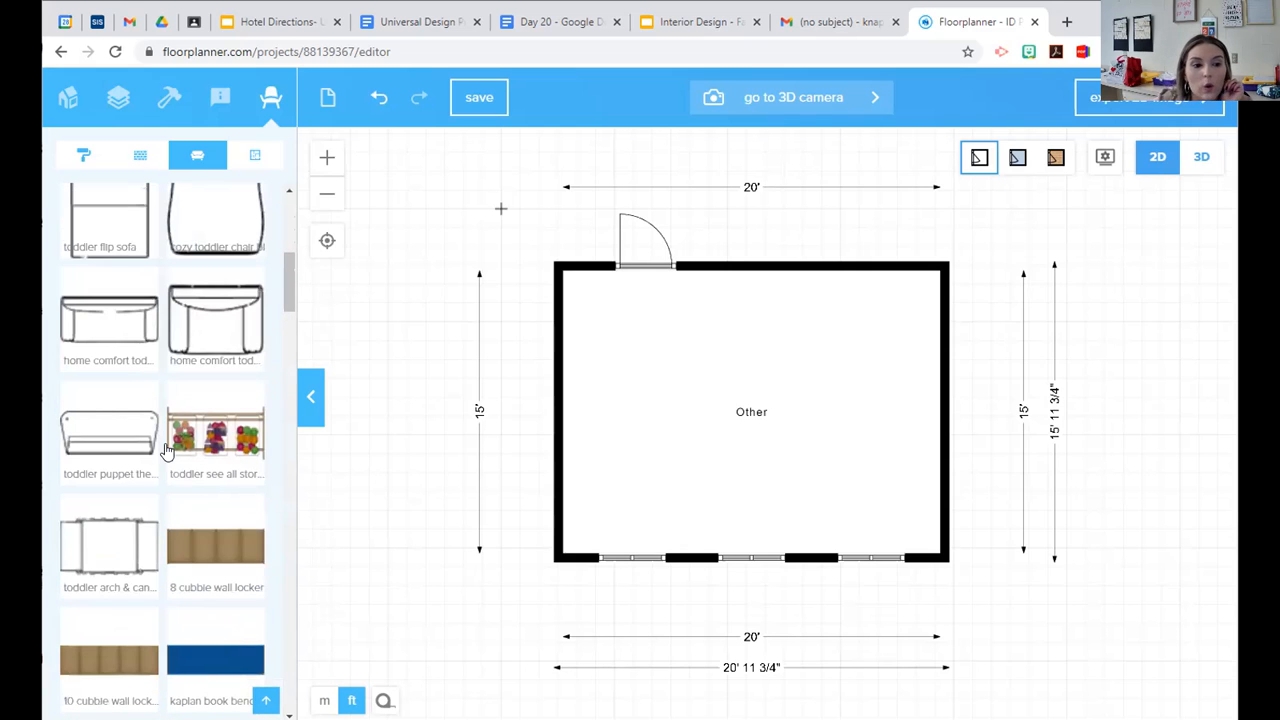
scroll(186, 423, "down", 10)
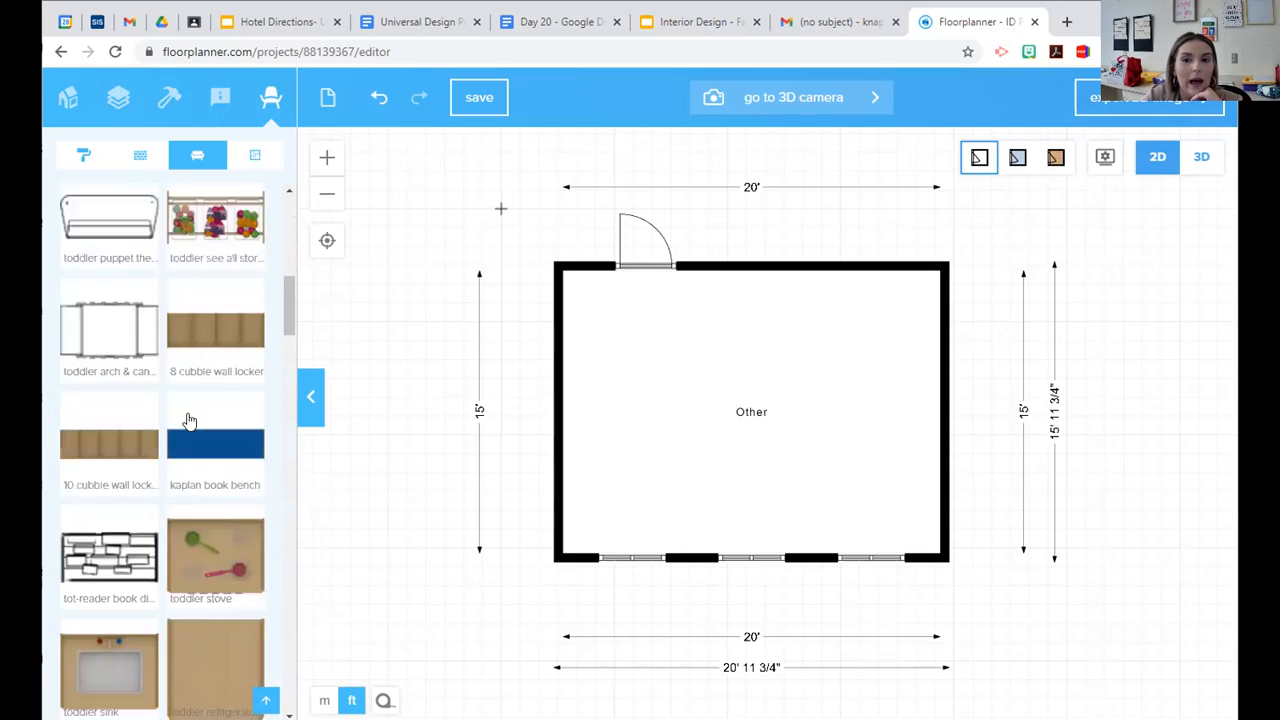
scroll(178, 421, "down", 15)
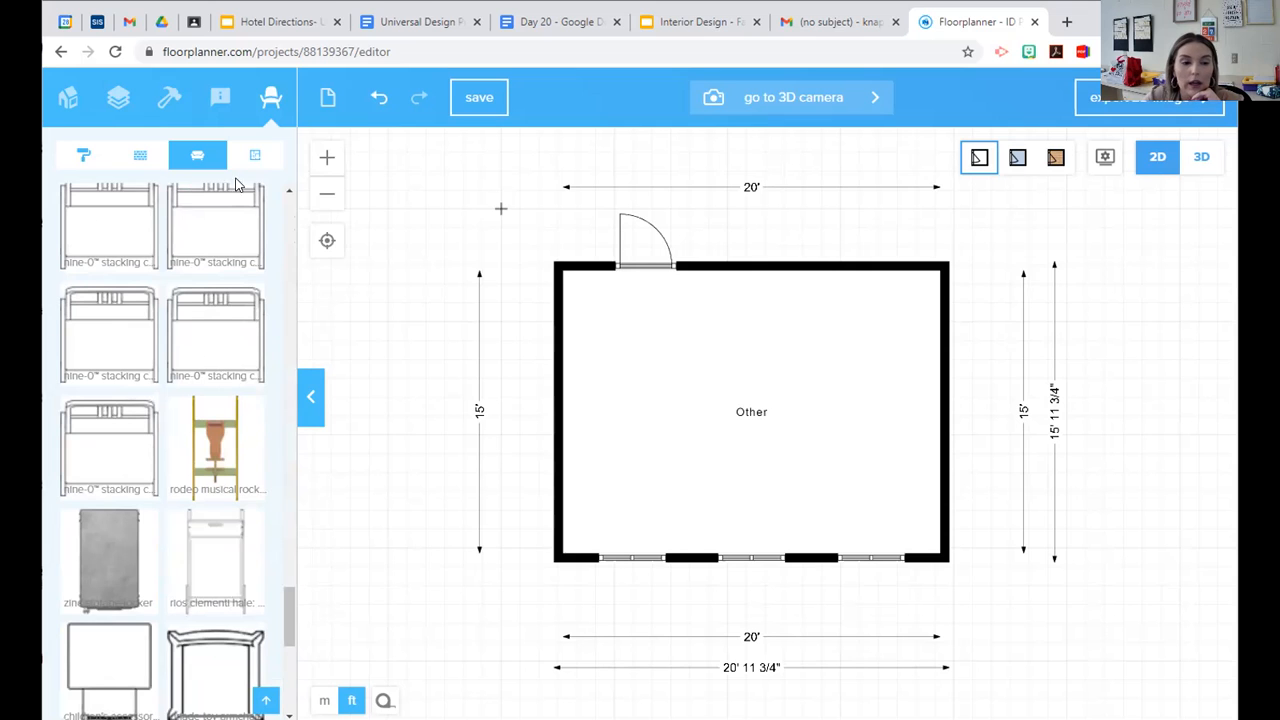
scroll(100, 557, "down", 3)
scroll(278, 624, "up", 15)
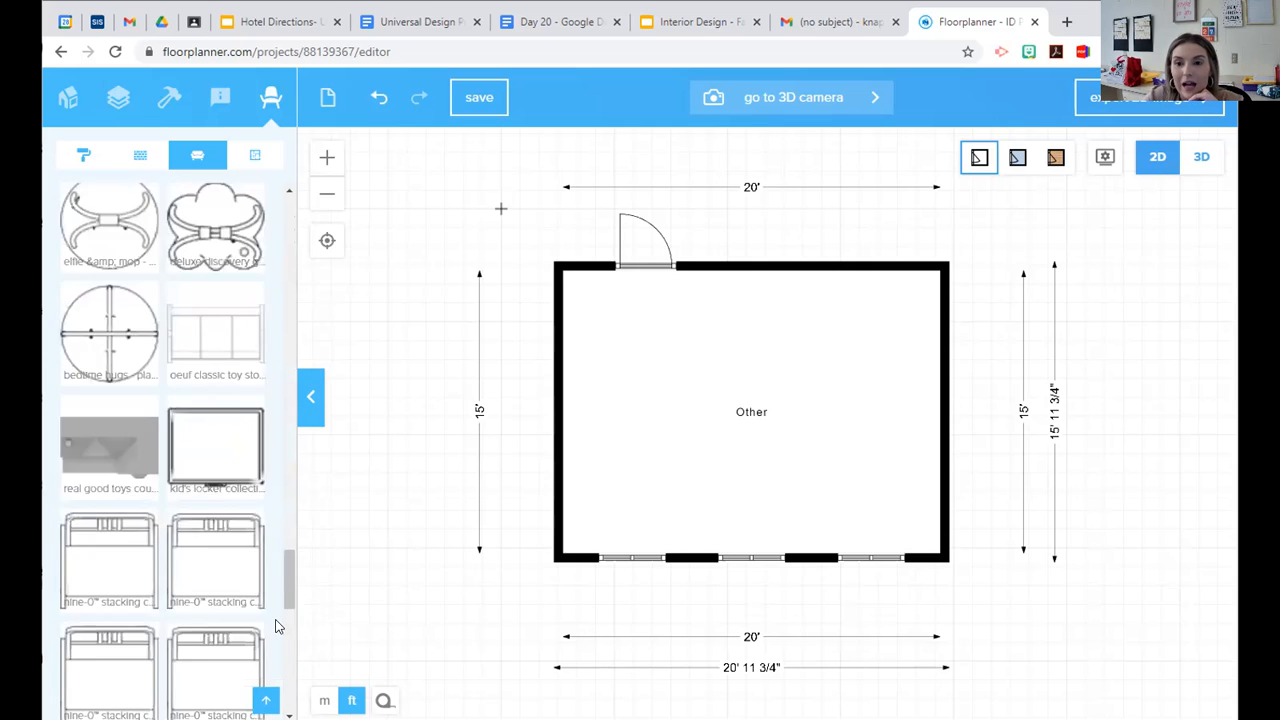
scroll(277, 621, "up", 20)
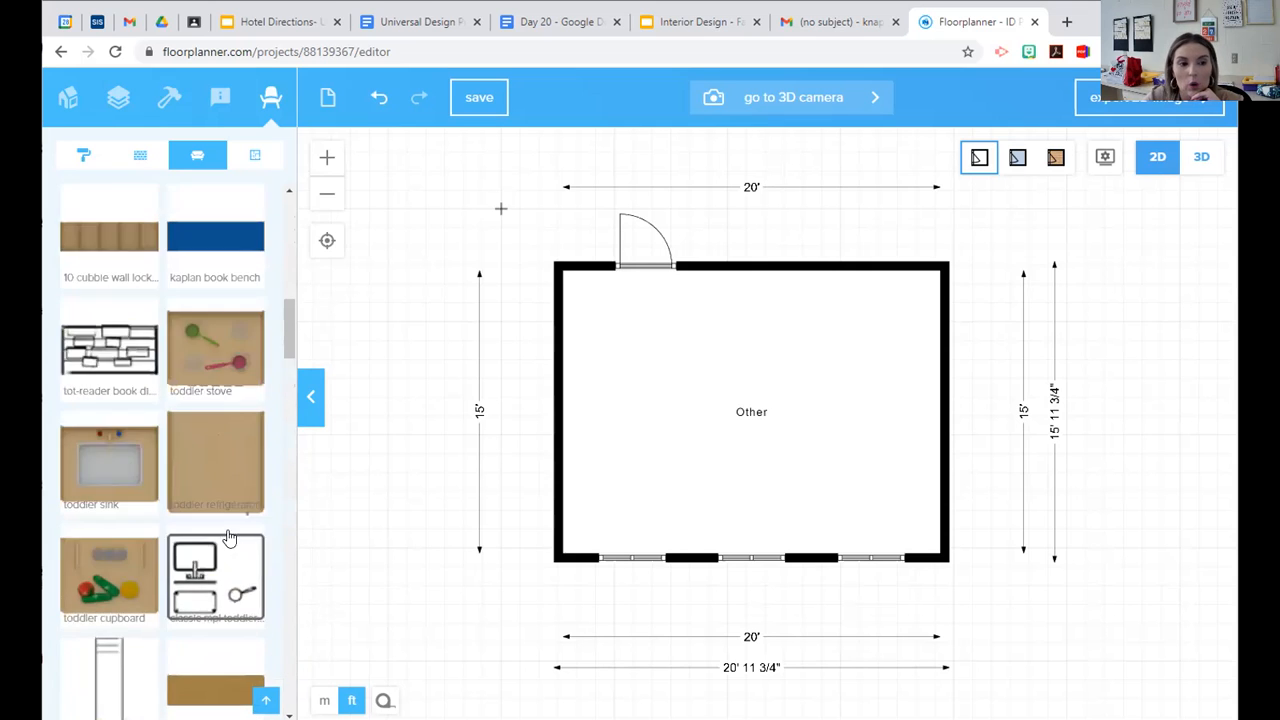
- Place a Gracie Queen Metal Panel Bed from the bedroom furniture category in the upper middle of the room
left_click(160, 205)
left_click(157, 258)
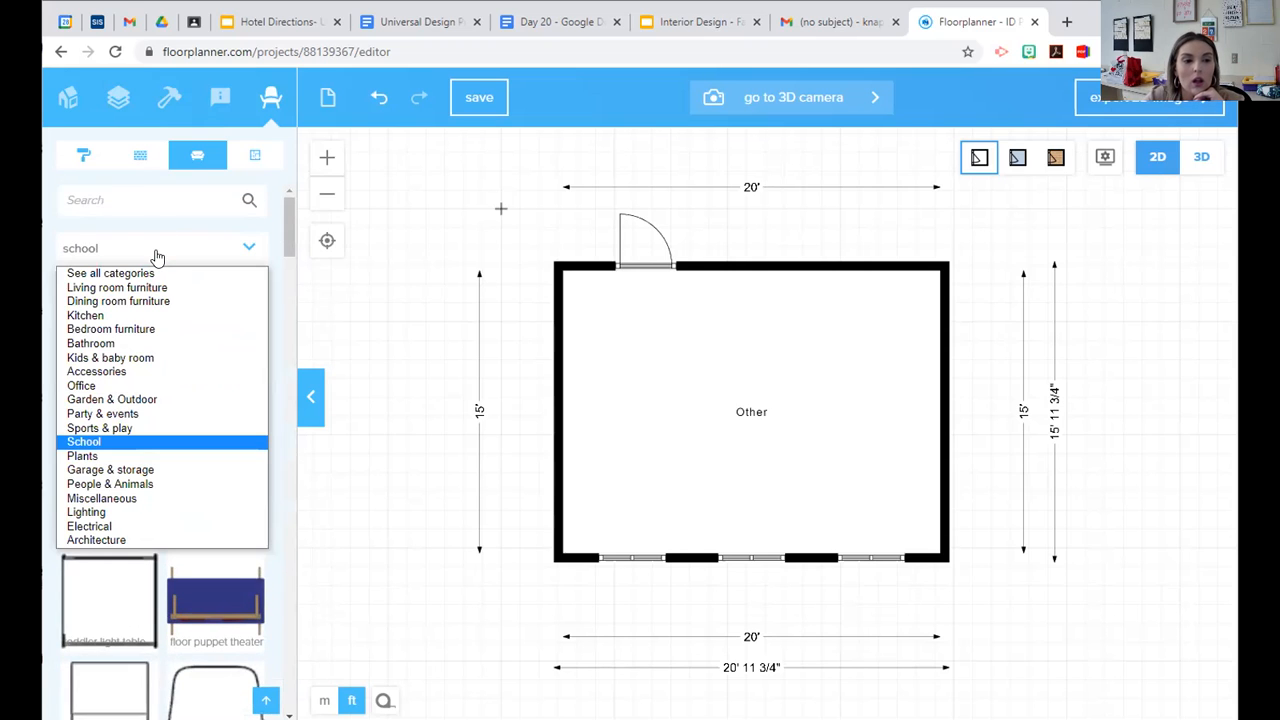
left_click(152, 329)
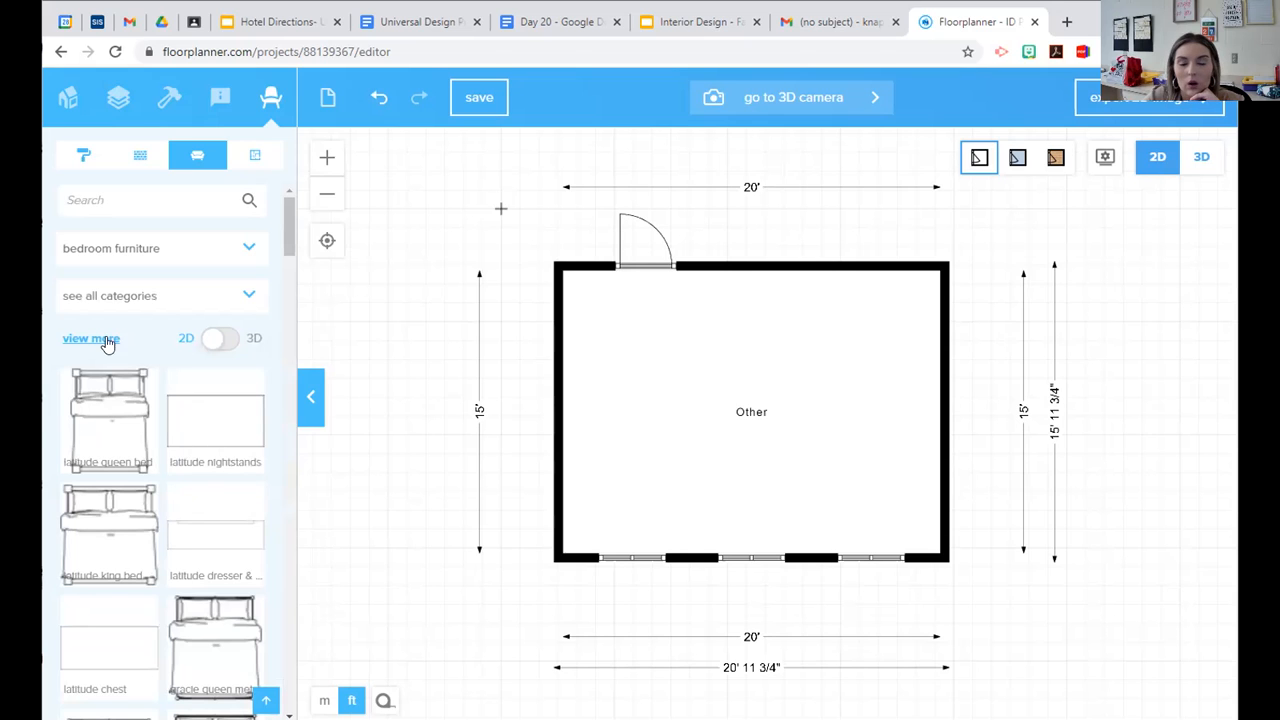
scroll(57, 594, "down", 5)
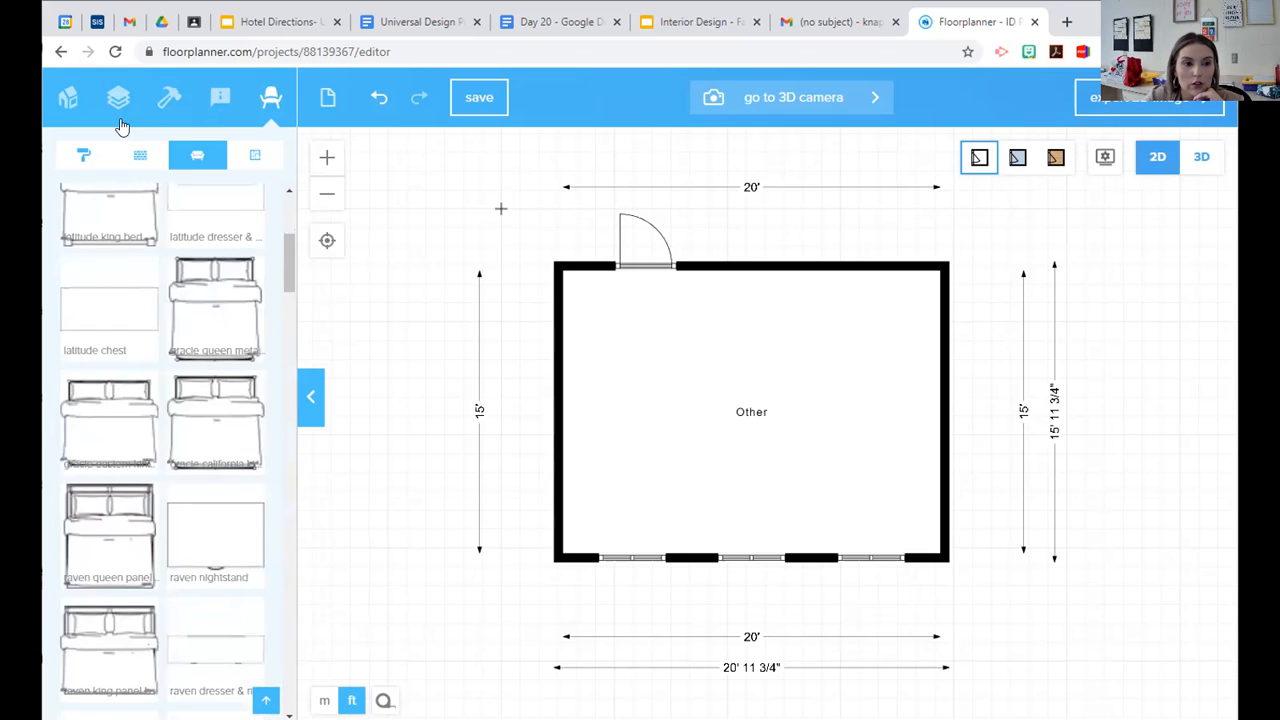
left_click(195, 160)
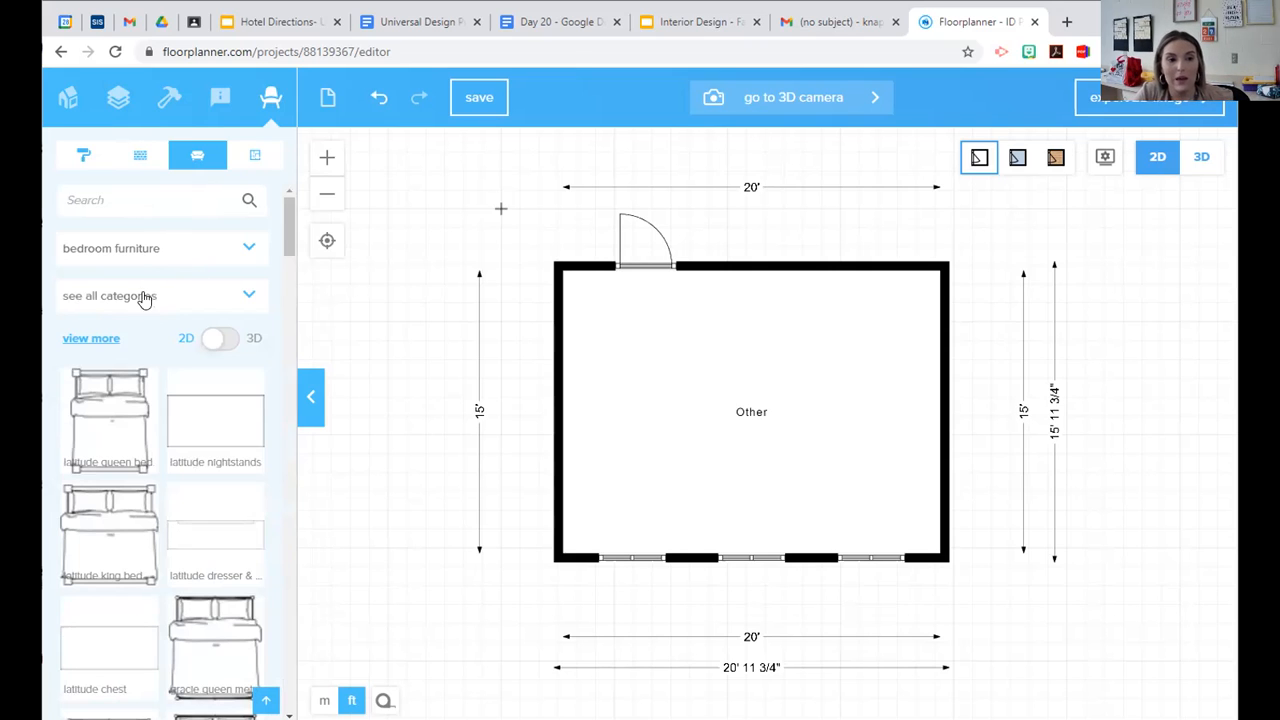
left_click(157, 249)
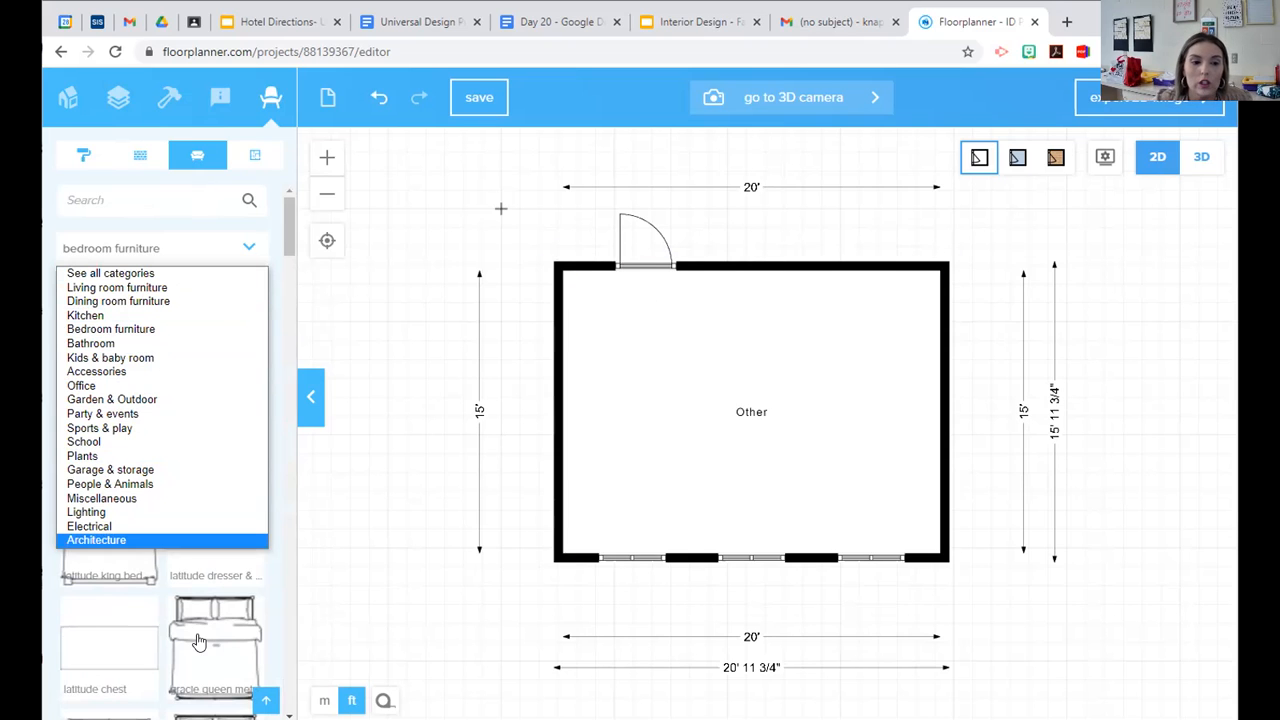
left_click_drag(214, 660, 775, 392)
left_click(786, 393)
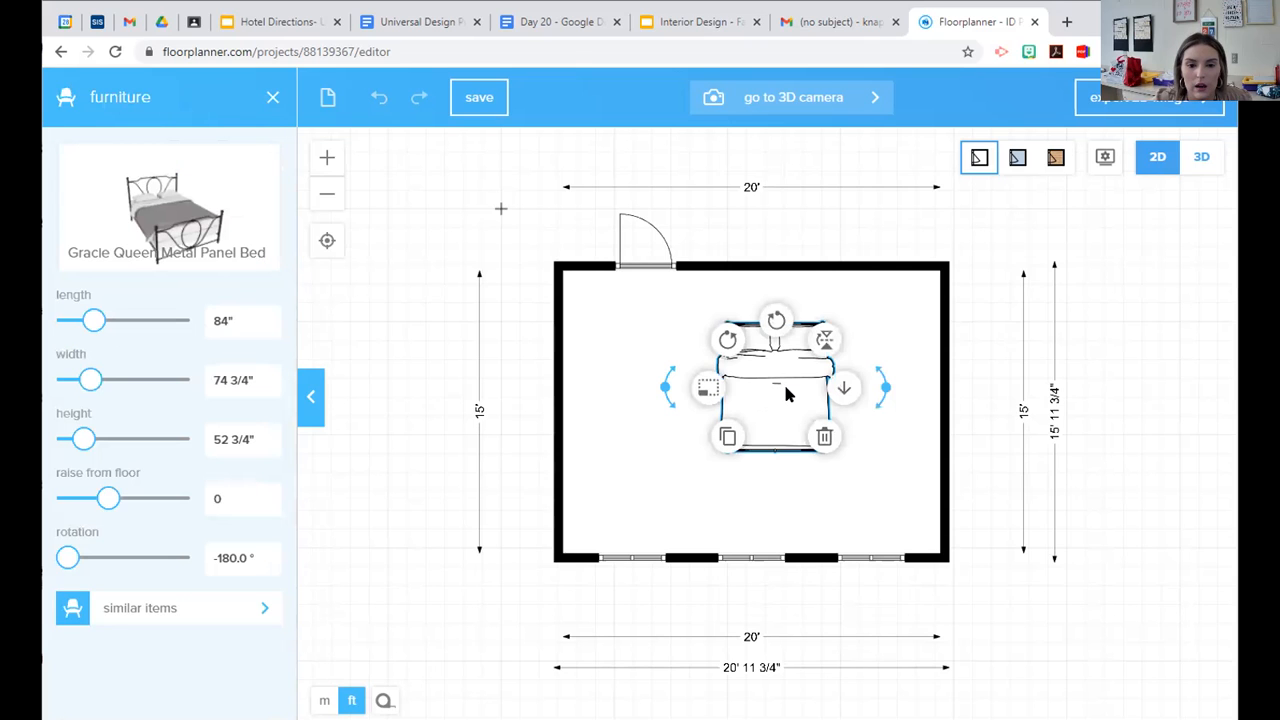
- Rotate the bed through a full turn in quarter turns and move it against the upper wall
left_click(777, 322)
left_click(777, 322)
left_click(778, 322)
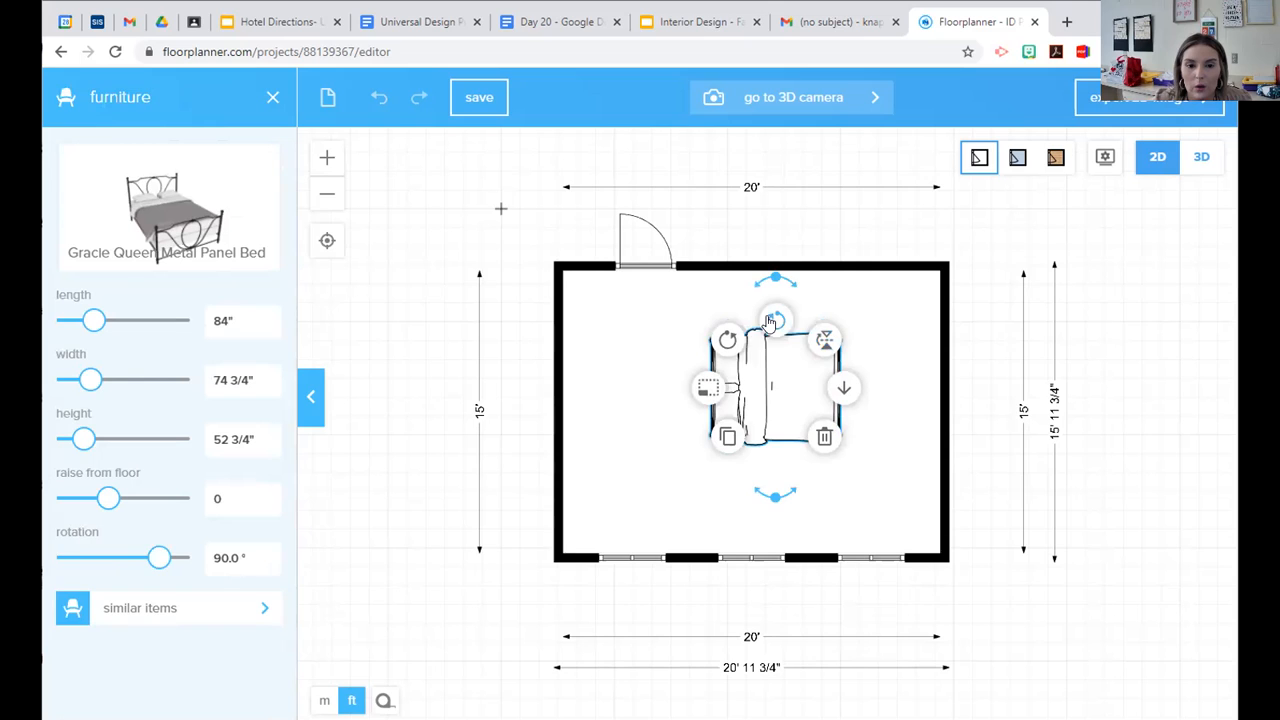
left_click(777, 322)
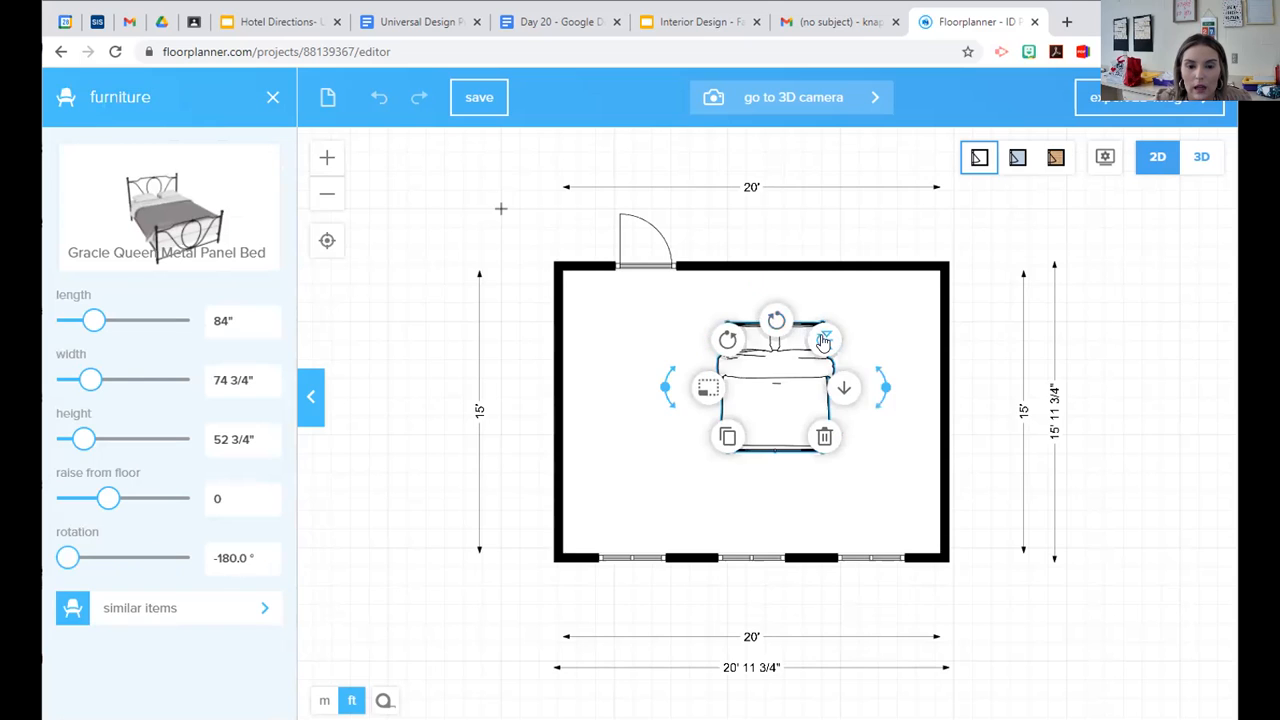
left_click(716, 398)
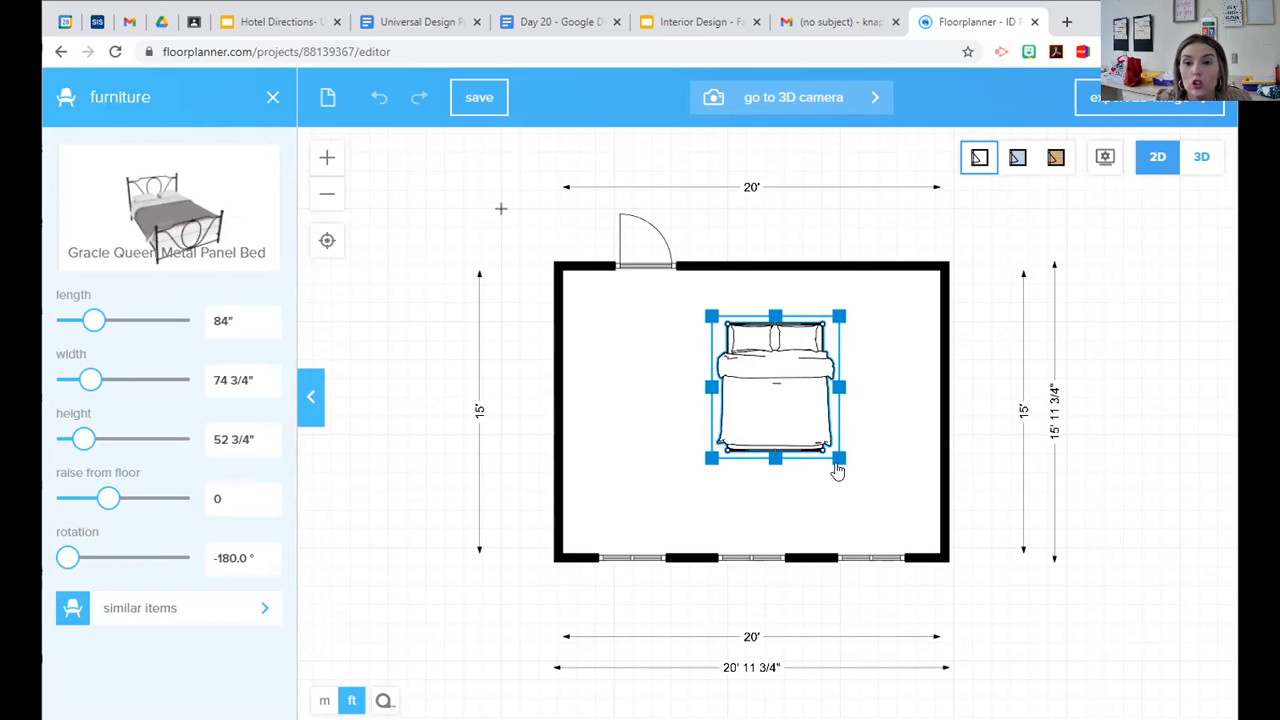
left_click_drag(838, 424, 766, 337)
left_click(651, 178)
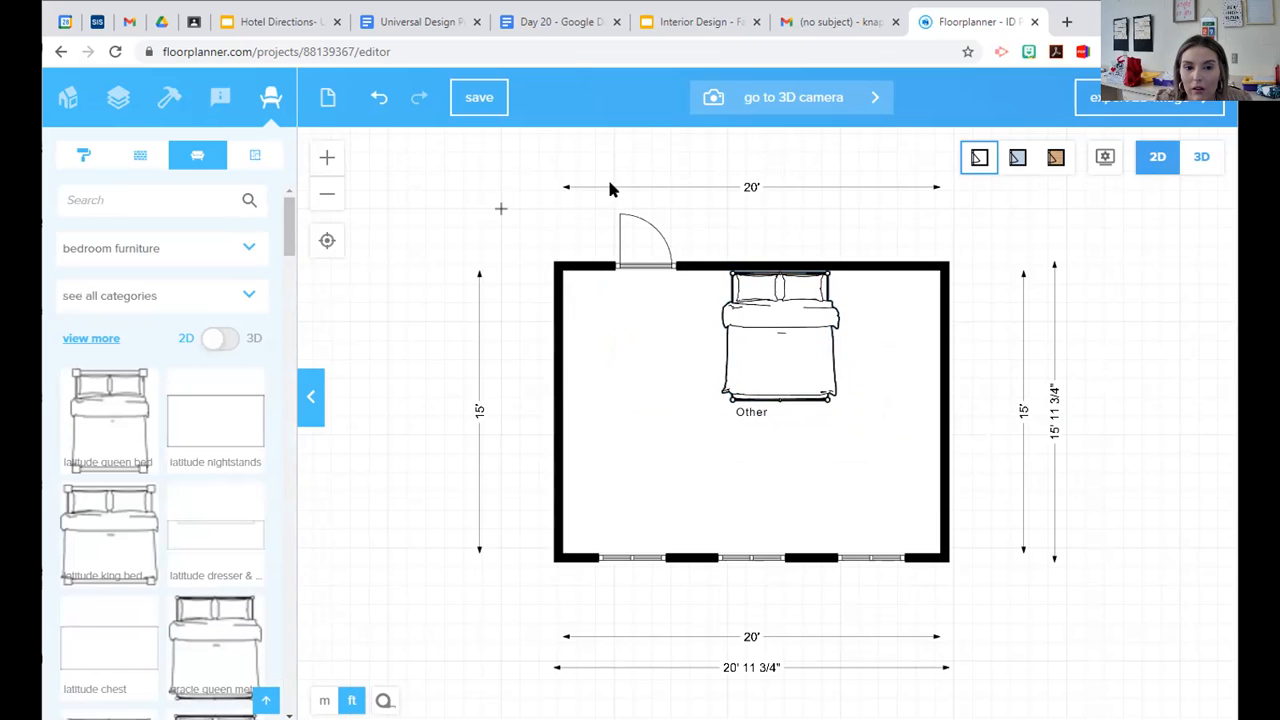
- Move the bed toward the room's upper right corner and place a Latitude nightstand against the wall on its left side
left_click(762, 326)
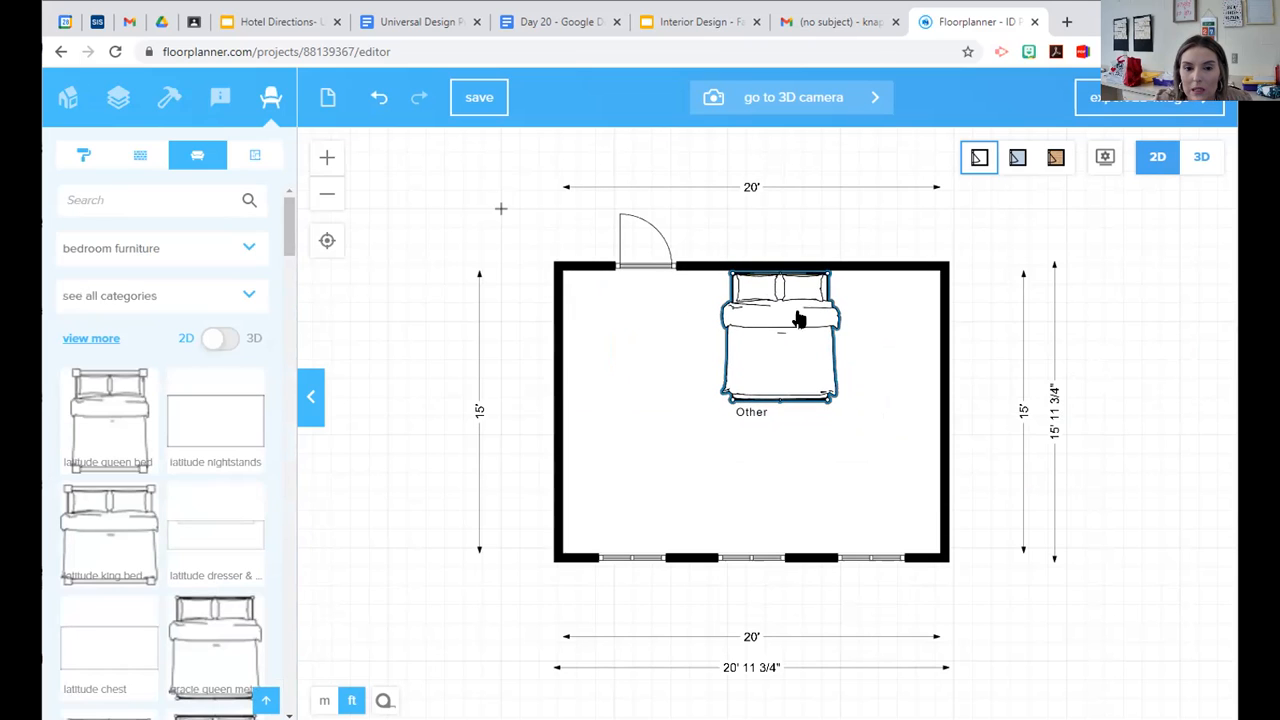
left_click_drag(774, 337, 859, 323)
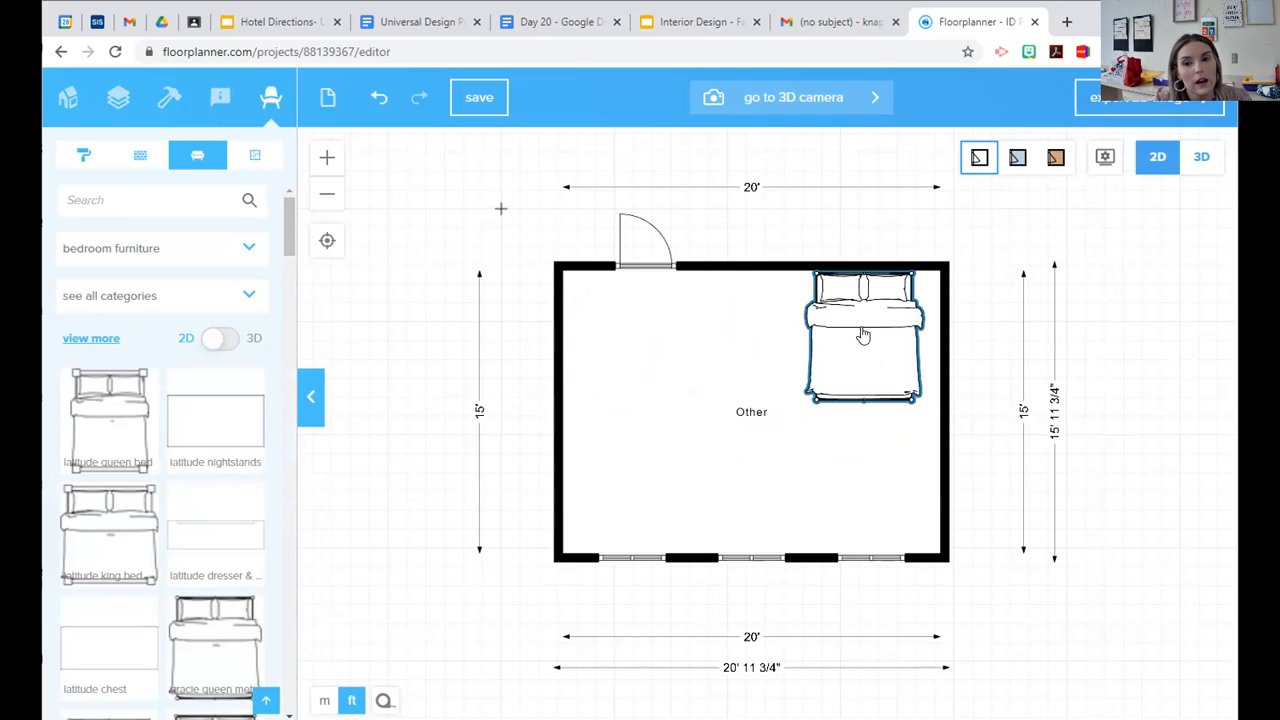
scroll(225, 420, "down", 2)
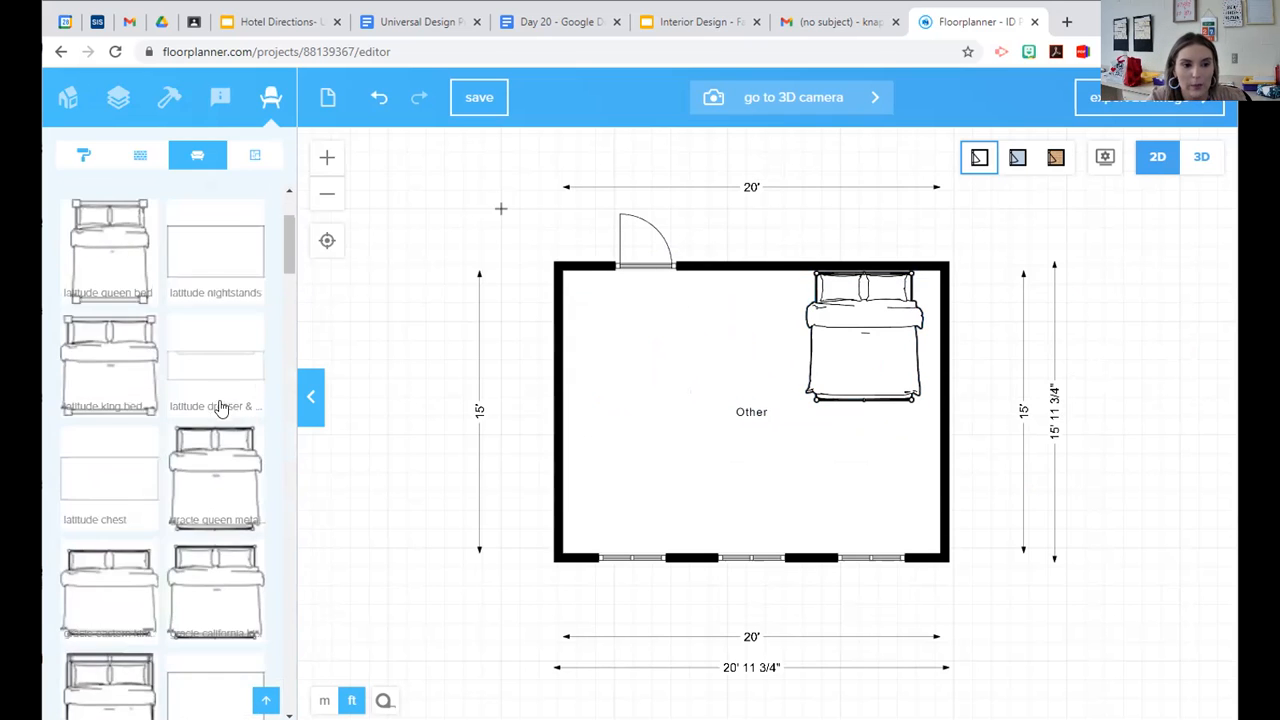
left_click_drag(243, 266, 776, 287)
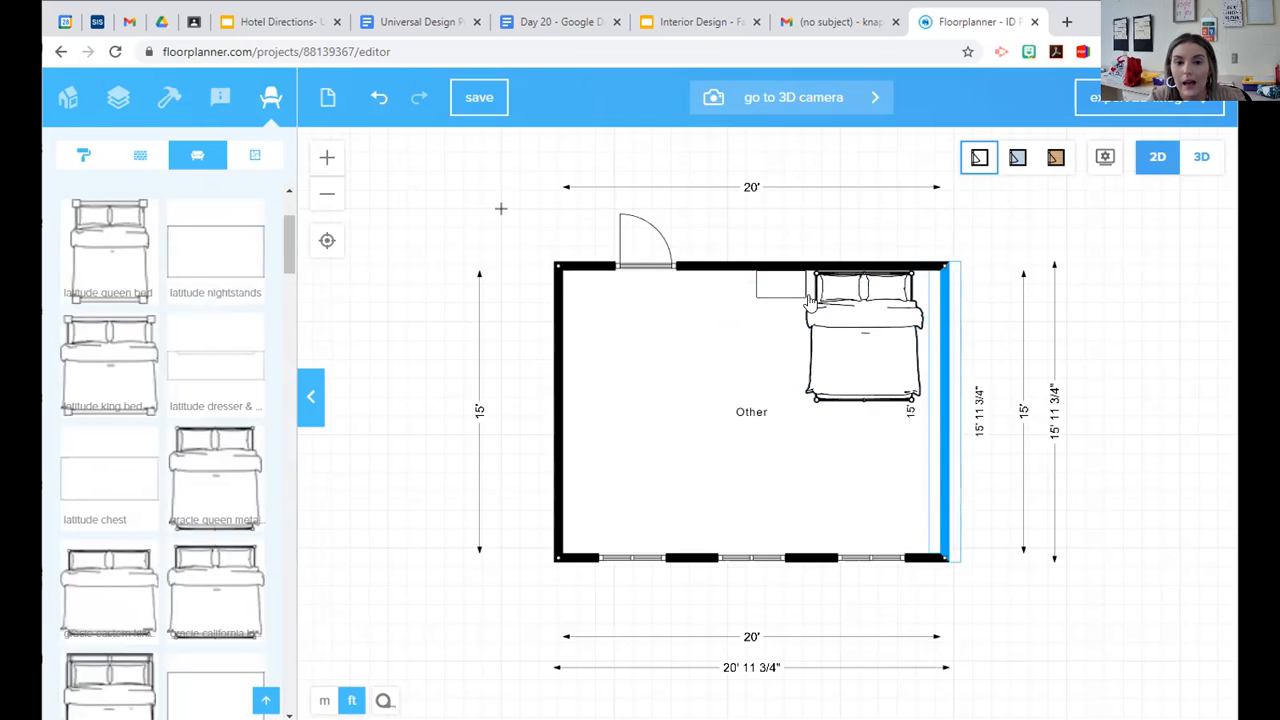
- Delete the bed and the nightstand from the room
left_click(869, 356)
left_click(912, 385)
left_click(787, 292)
key("Delete")
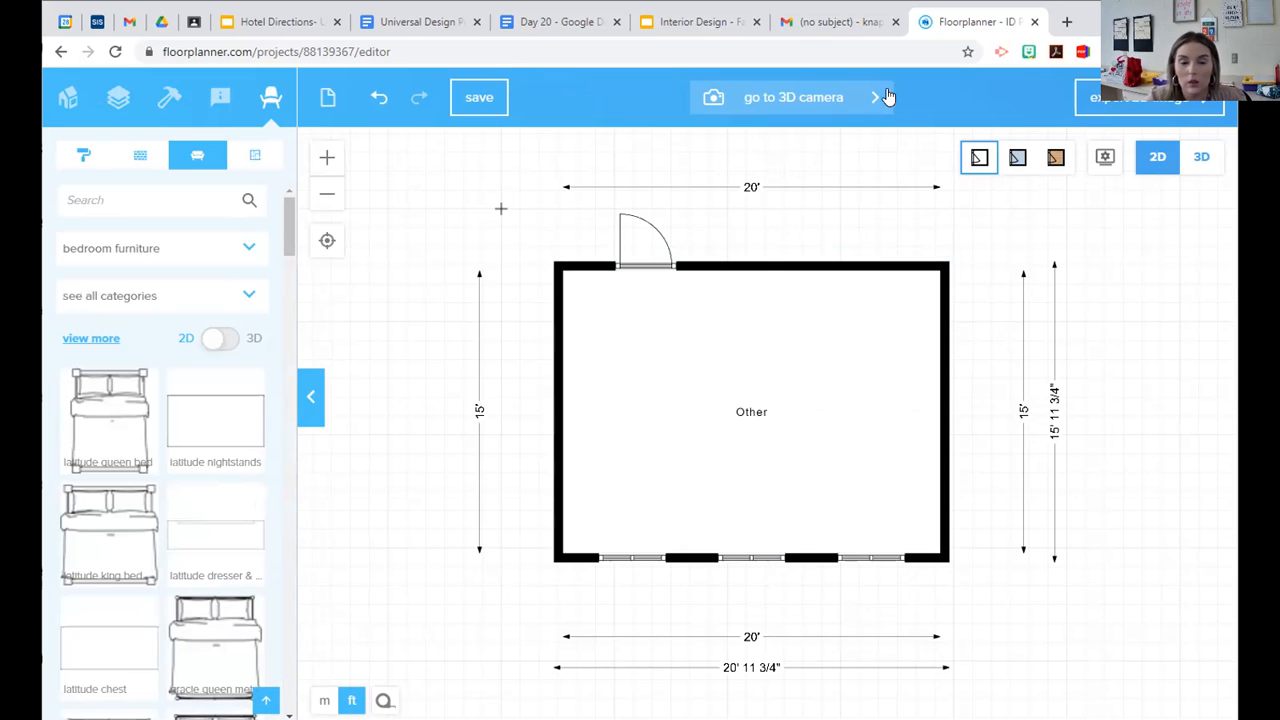
- Save the project and export the current design as a 2D landscape JPG with the A4 ratio and no scale bar
left_click(473, 104)
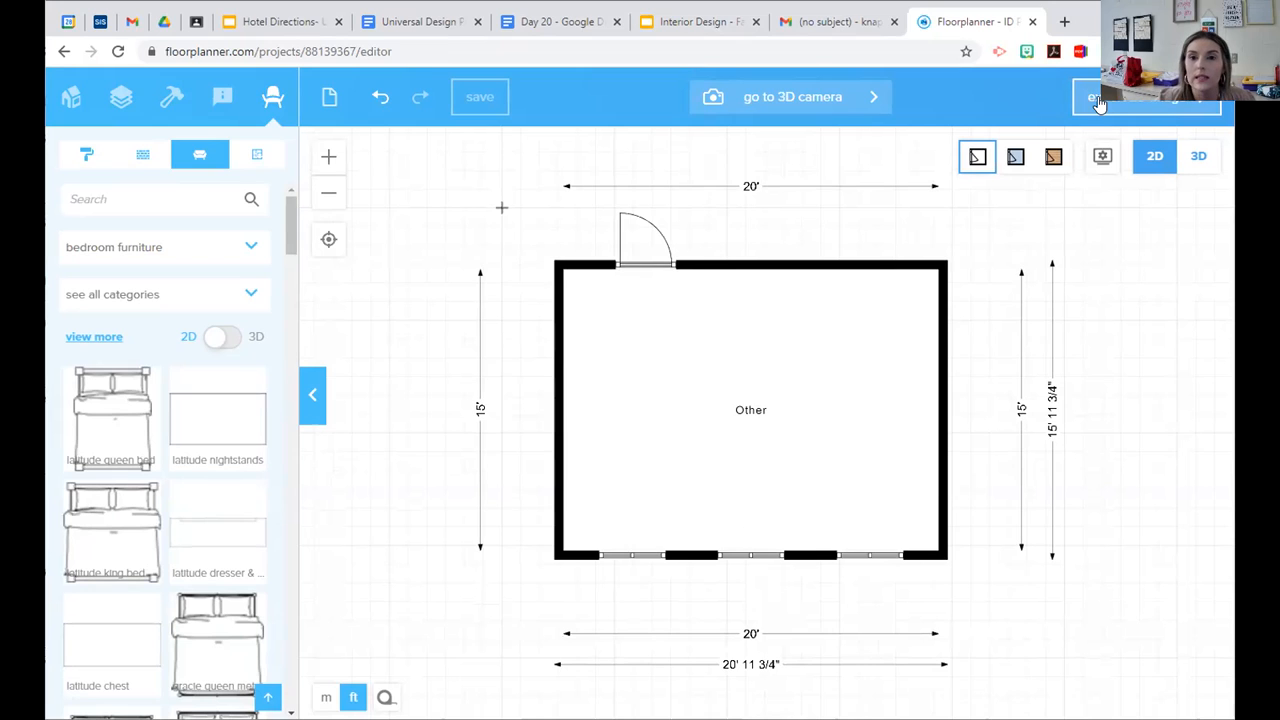
left_click(1098, 100)
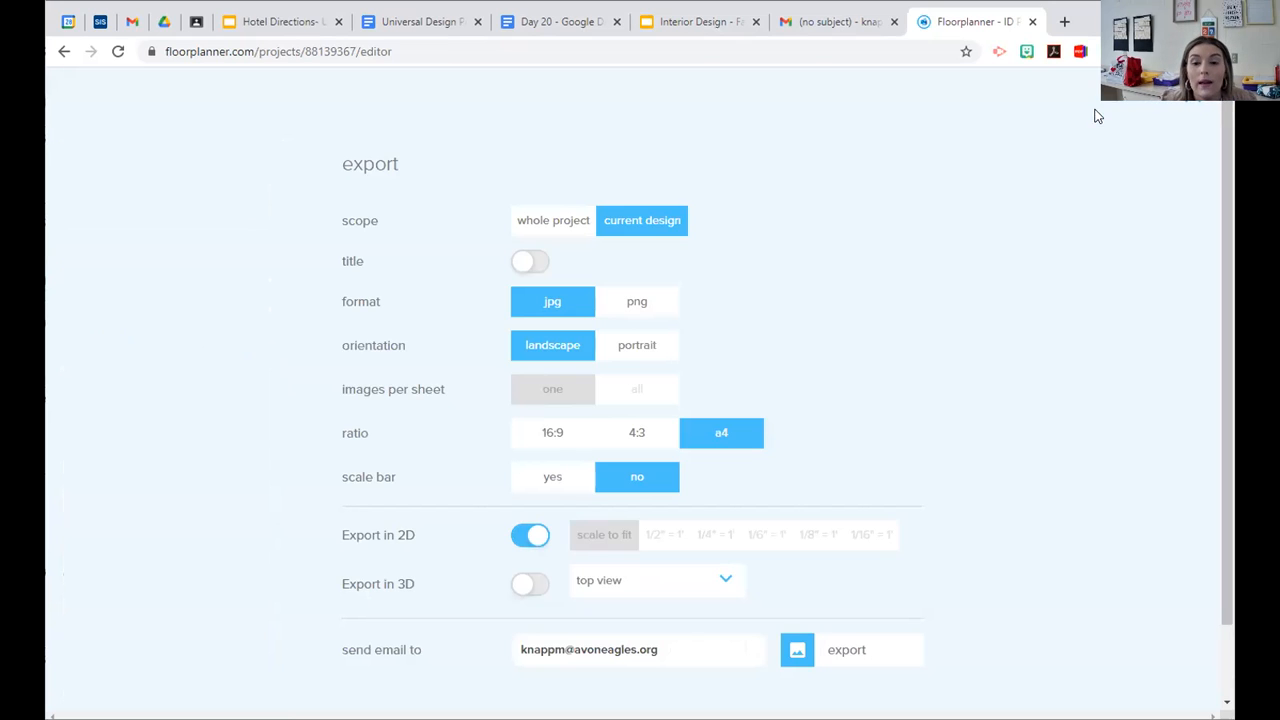
scroll(1090, 137, "down", 1)
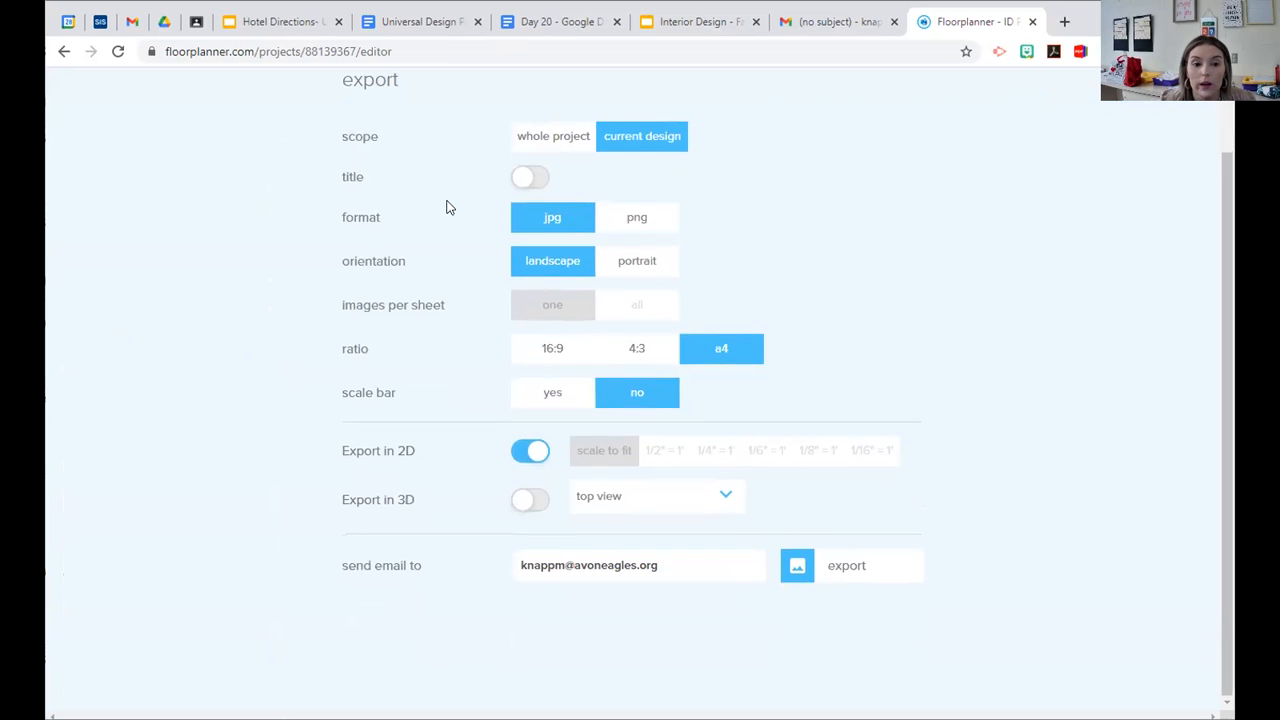
scroll(1094, 530, "up", 1)
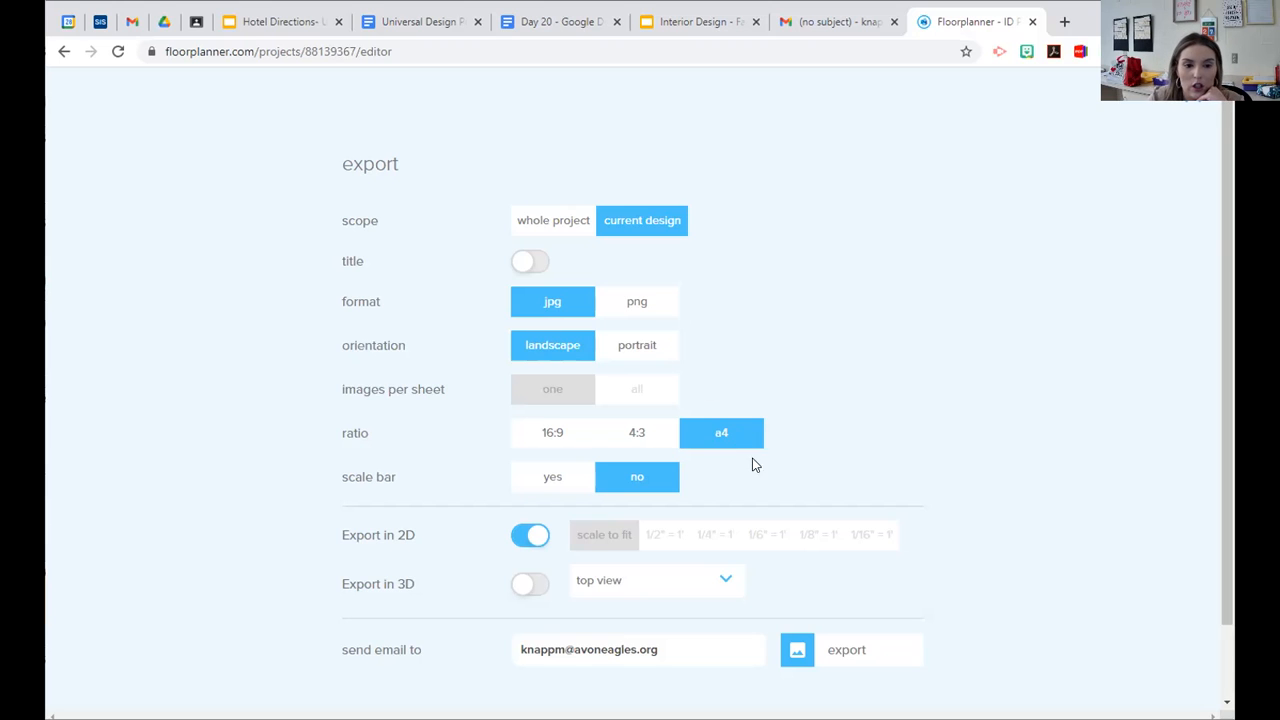
scroll(632, 485, "down", 1)
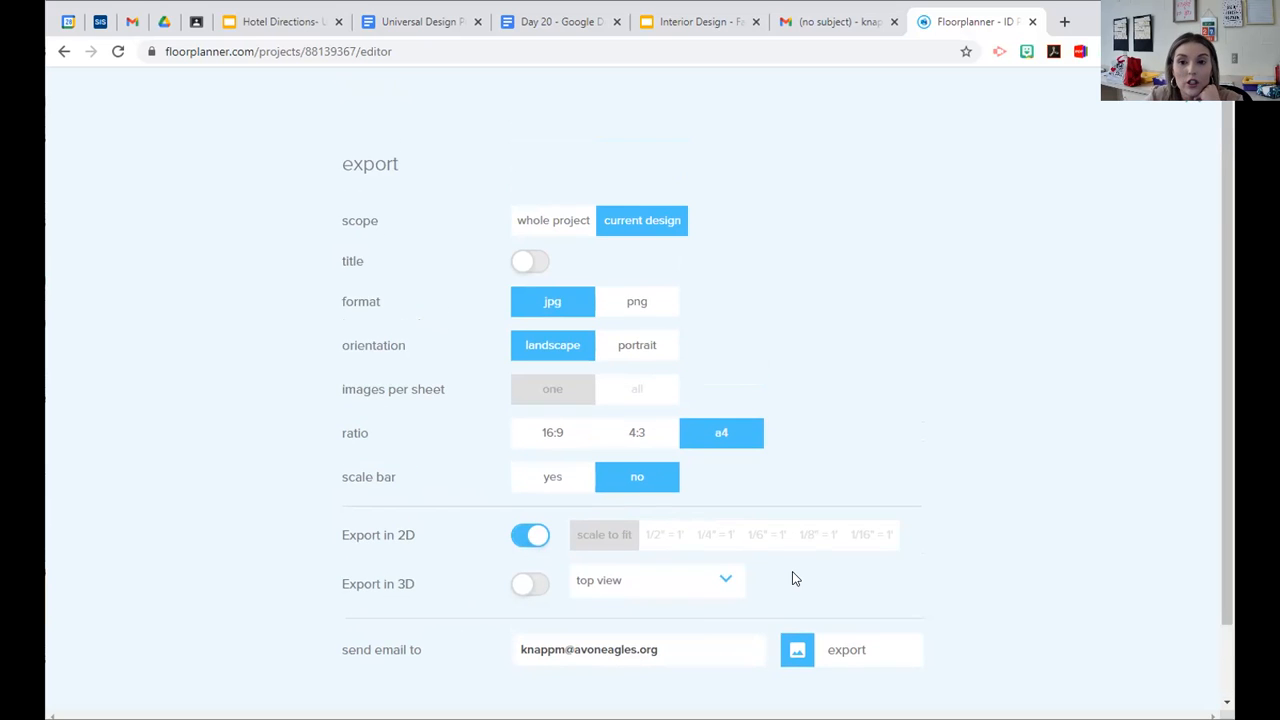
left_click(856, 566)
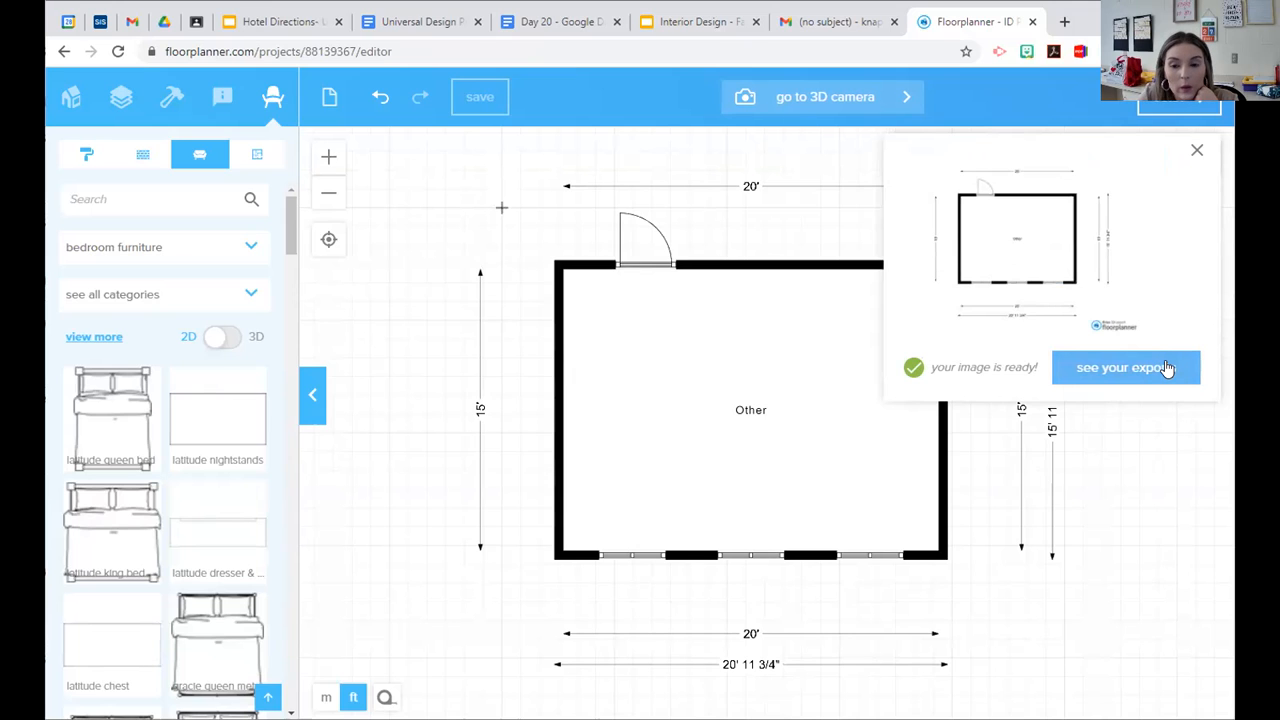
- View the exported ID Project #3 image at full size, return to the exports overview and show the export's download options
left_click(1166, 368)
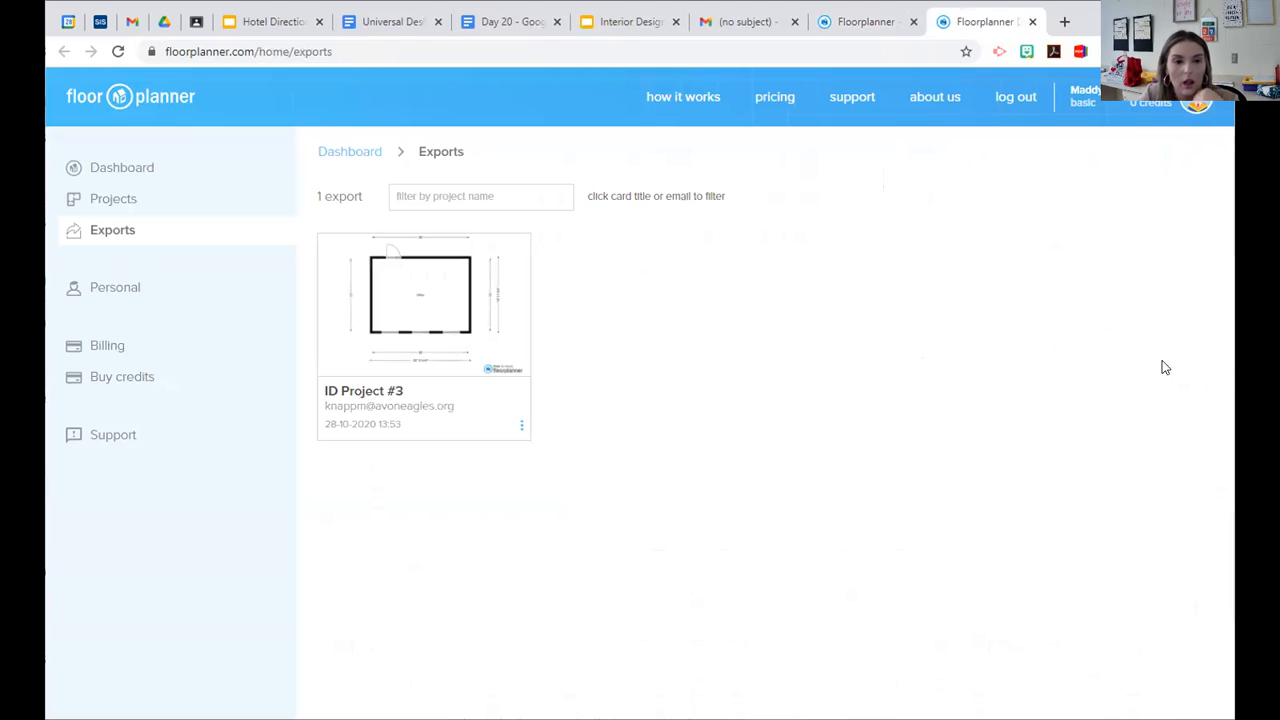
left_click(388, 319)
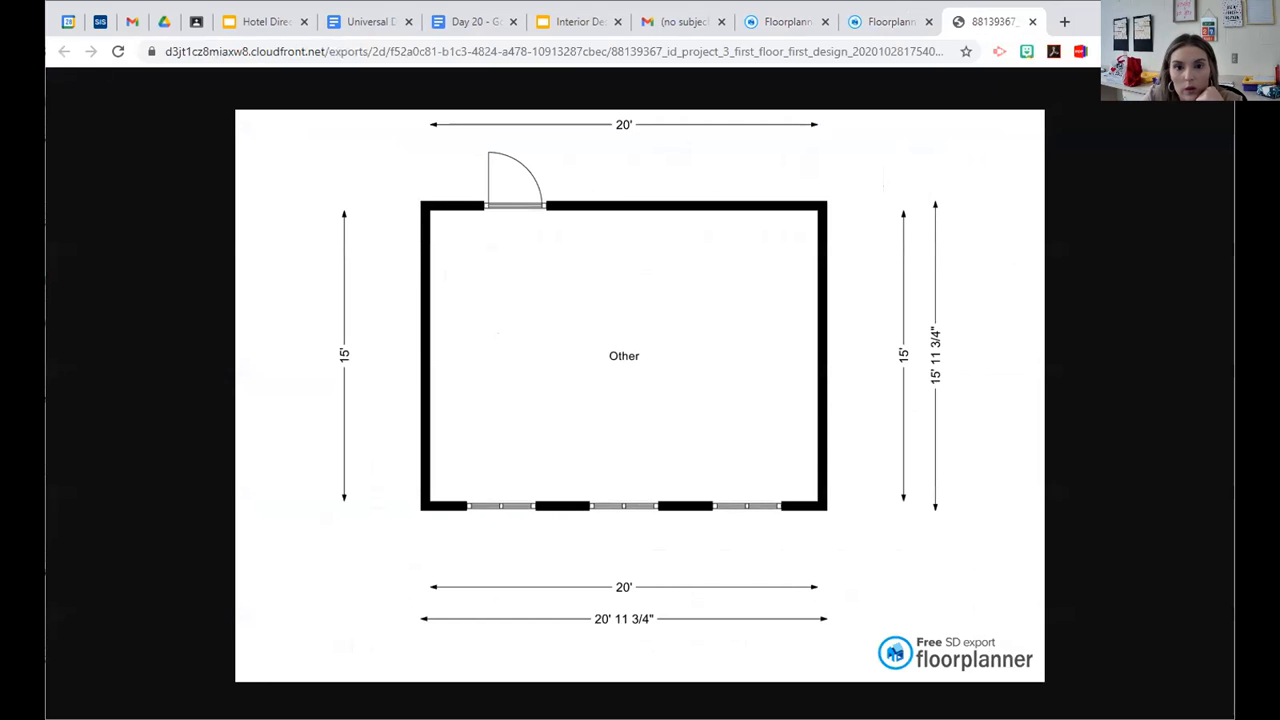
left_click(890, 21)
left_click(522, 427)
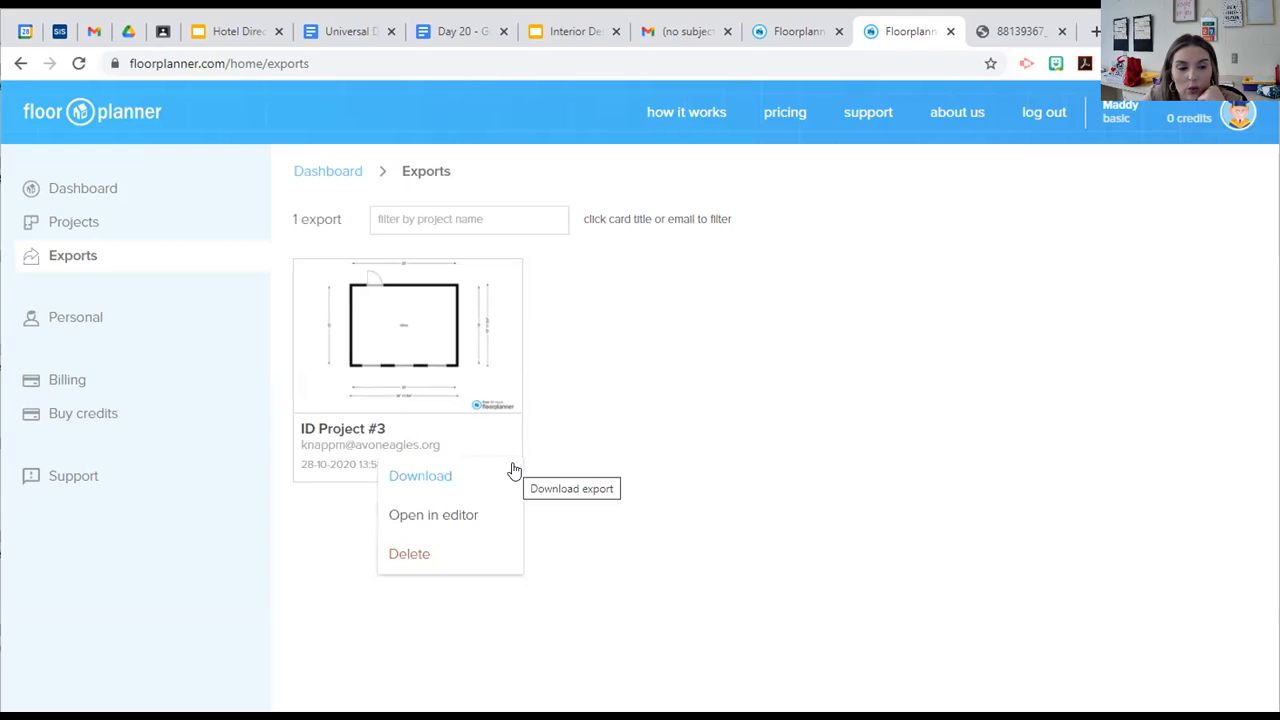
left_click(588, 466)
left_click(516, 472)
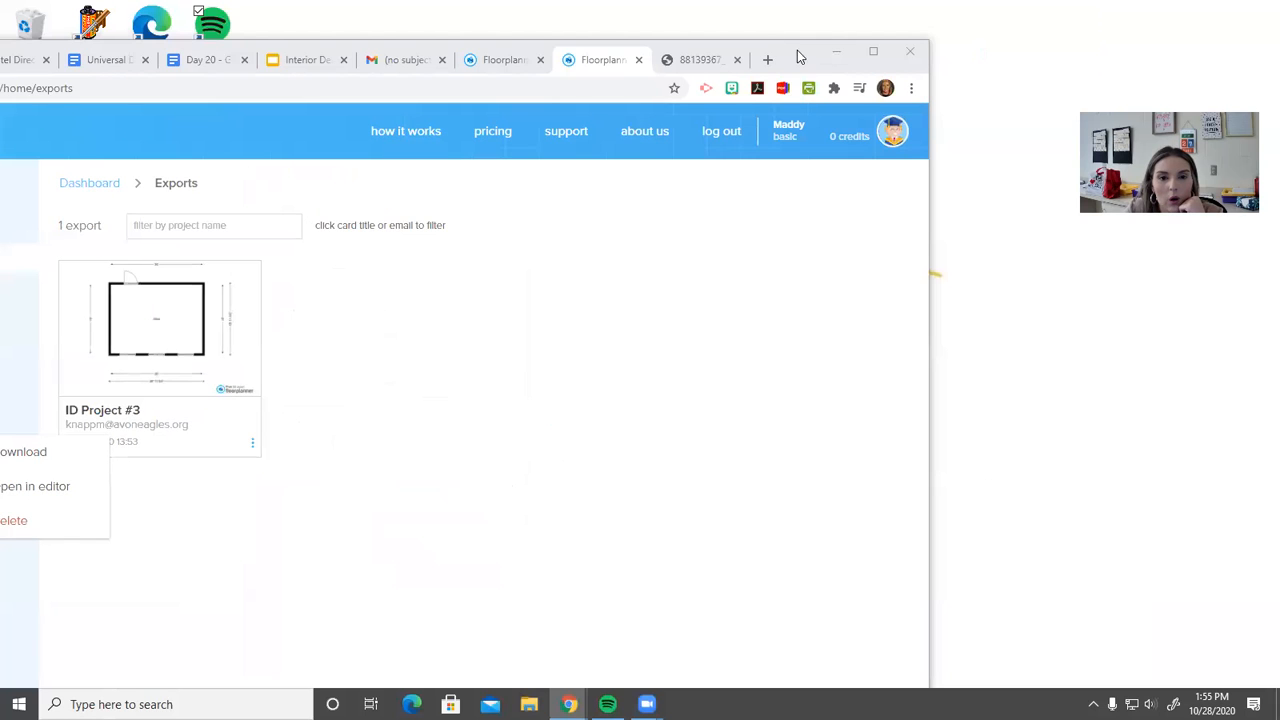
- Open the exported ID Project #3 floor plan image at full size and save a copy of it to the desktop
left_click_drag(797, 51, 867, 29)
left_click(520, 329)
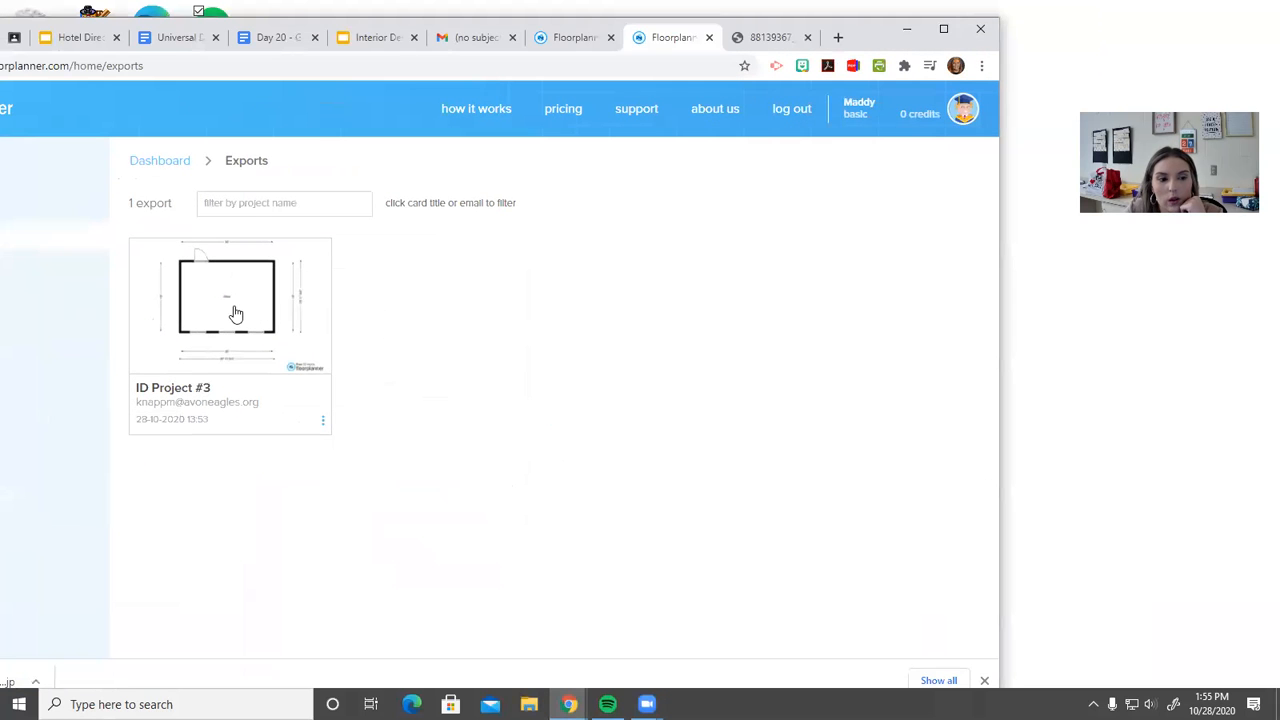
left_click(236, 314)
left_click_drag(397, 360, 1132, 366)
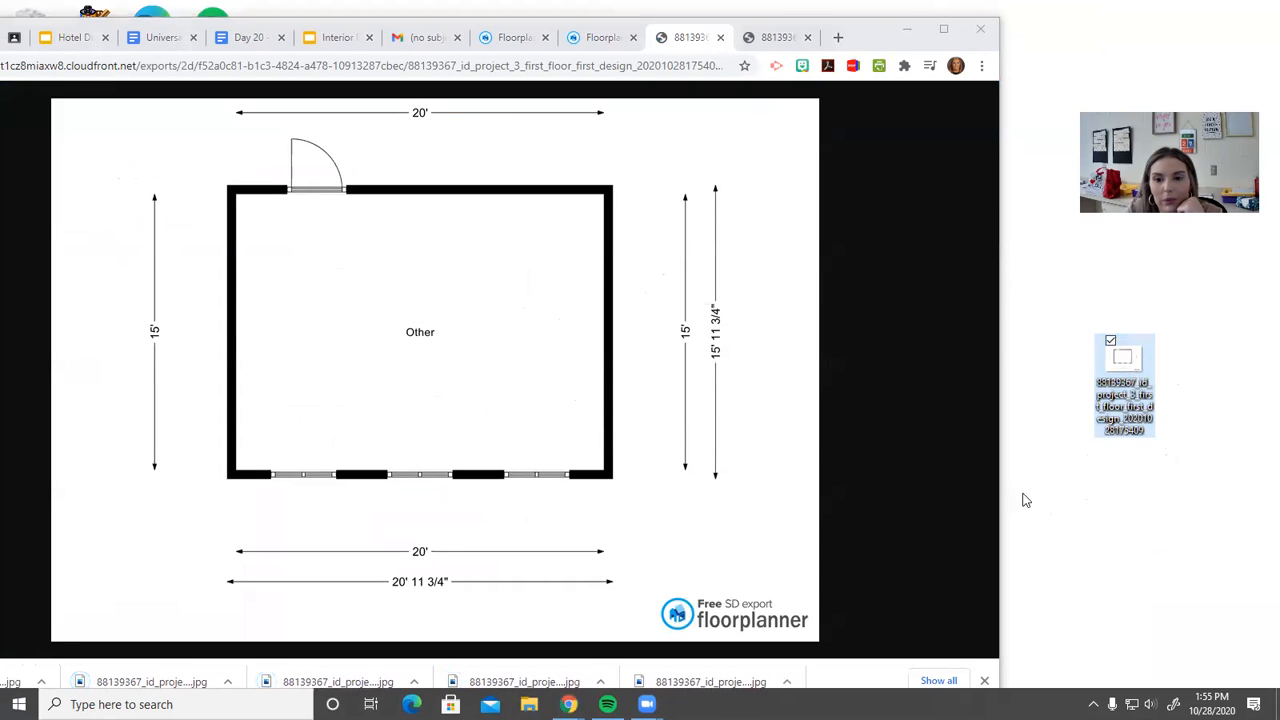
- View the saved floor plan image from the desktop in Photos, then close it and return to the browser
double_click(1124, 360)
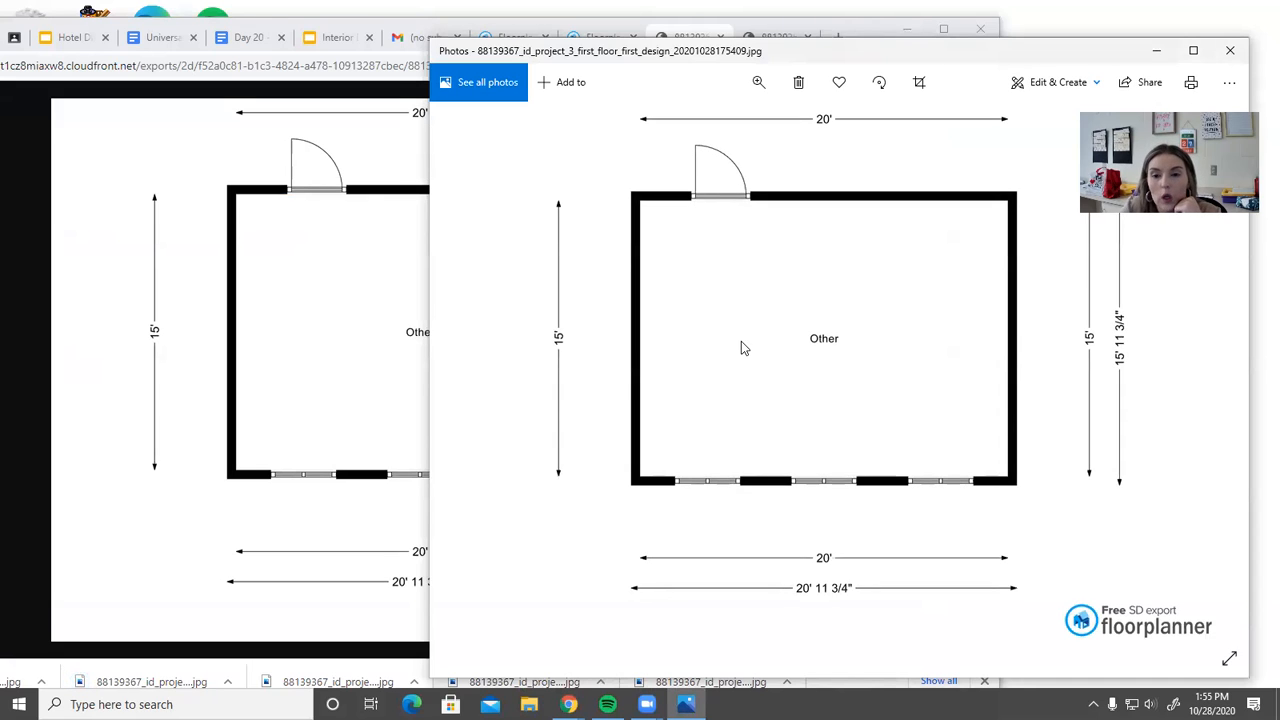
left_click(1230, 50)
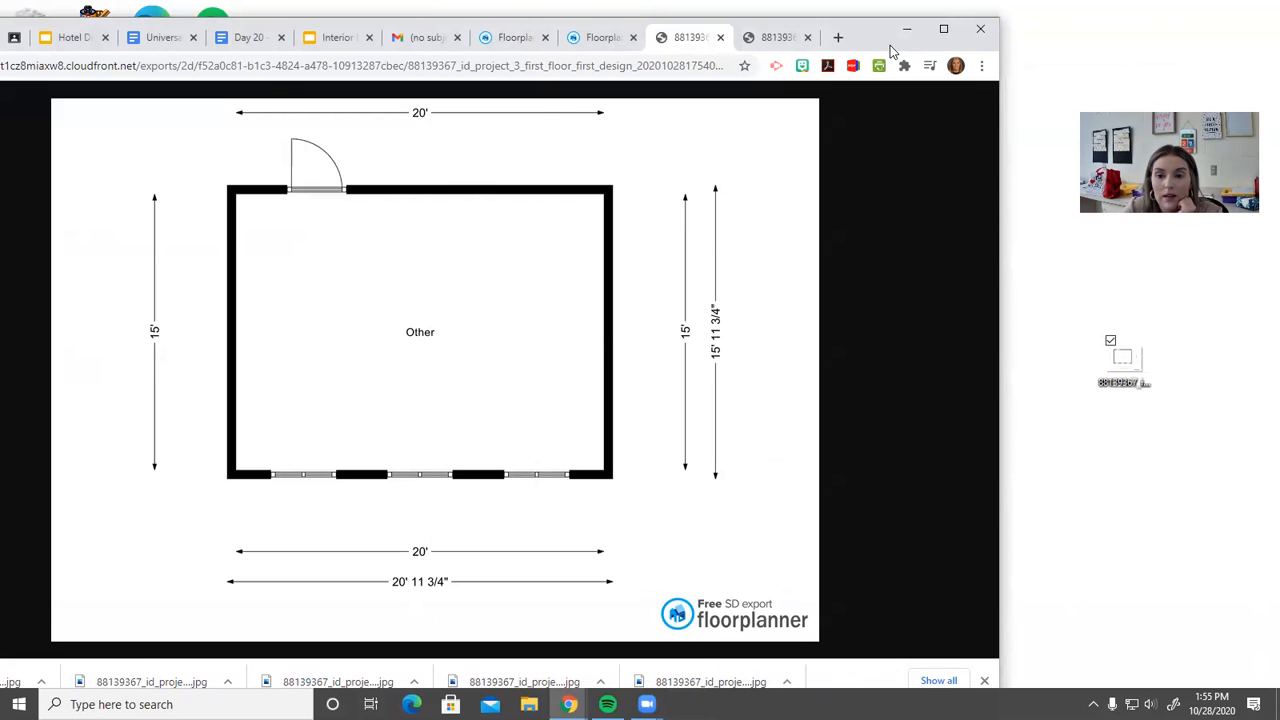
left_click_drag(890, 45, 958, 38)
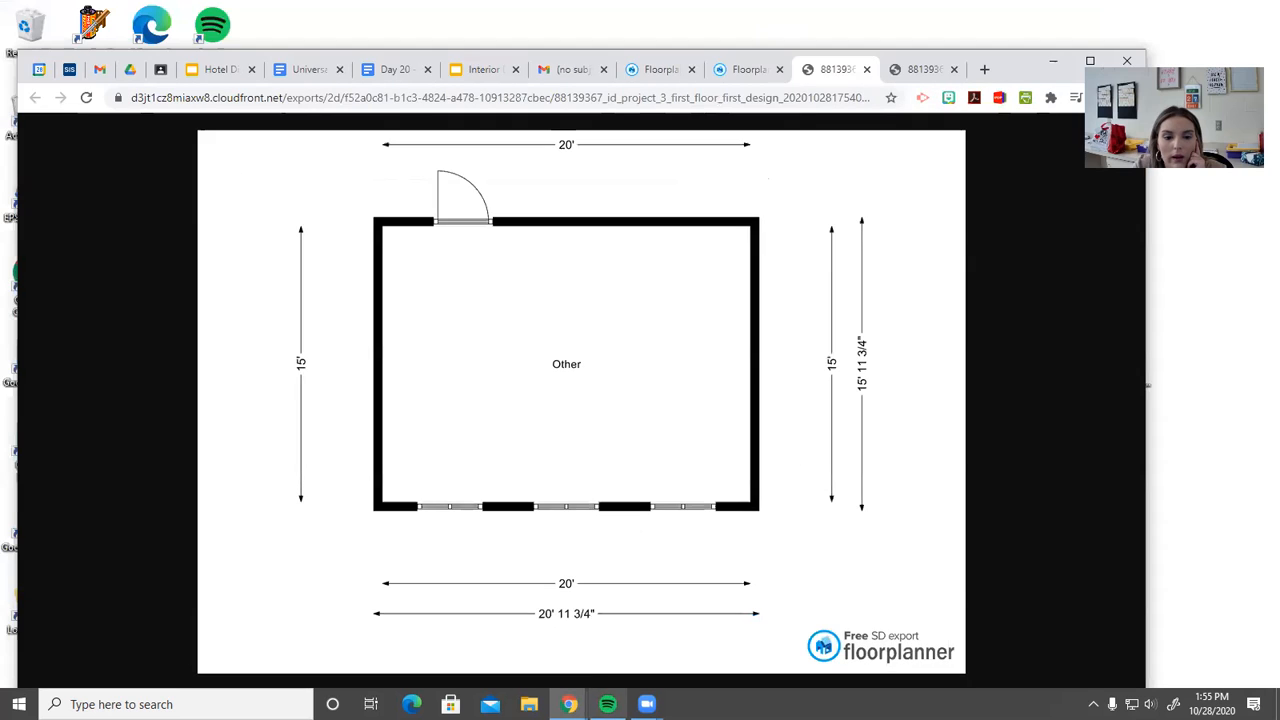
- Switch to the YouTube video "Class Tutorial: Floorplanner.com Demonstration", widen its window and rewind the video to 0:10
mouse_move(568, 704)
left_click(645, 637)
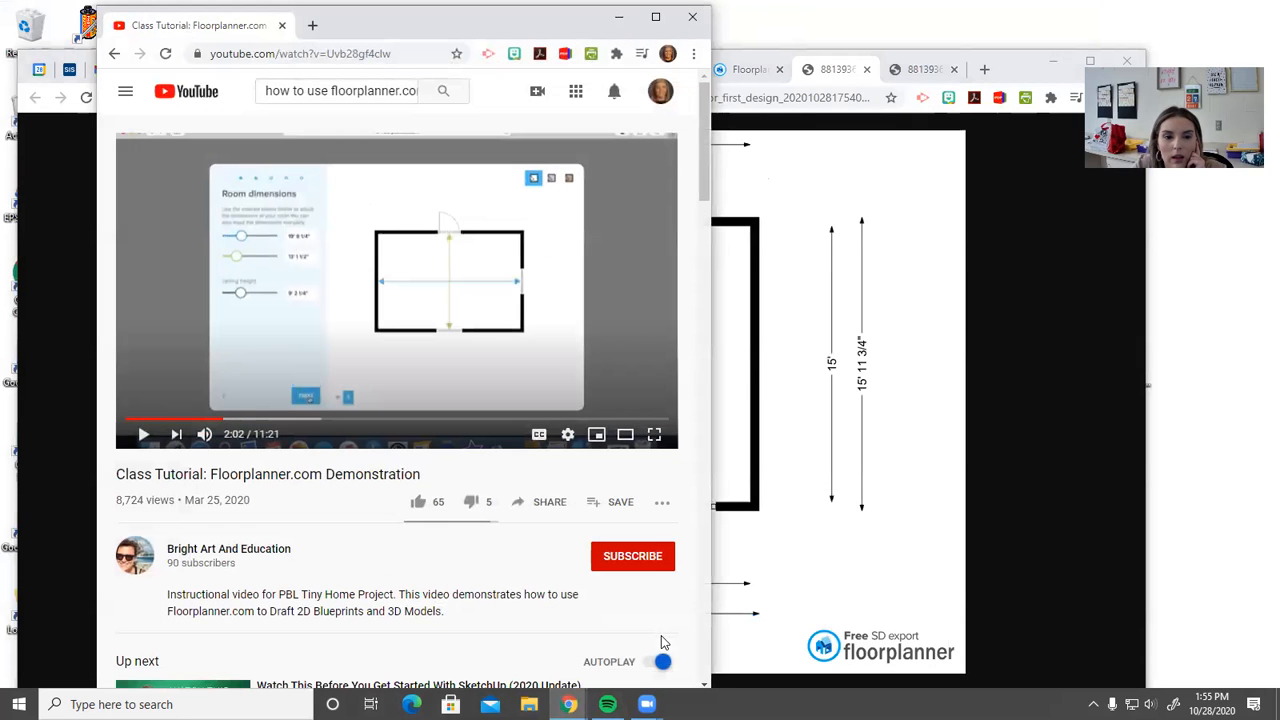
left_click_drag(714, 317, 1068, 317)
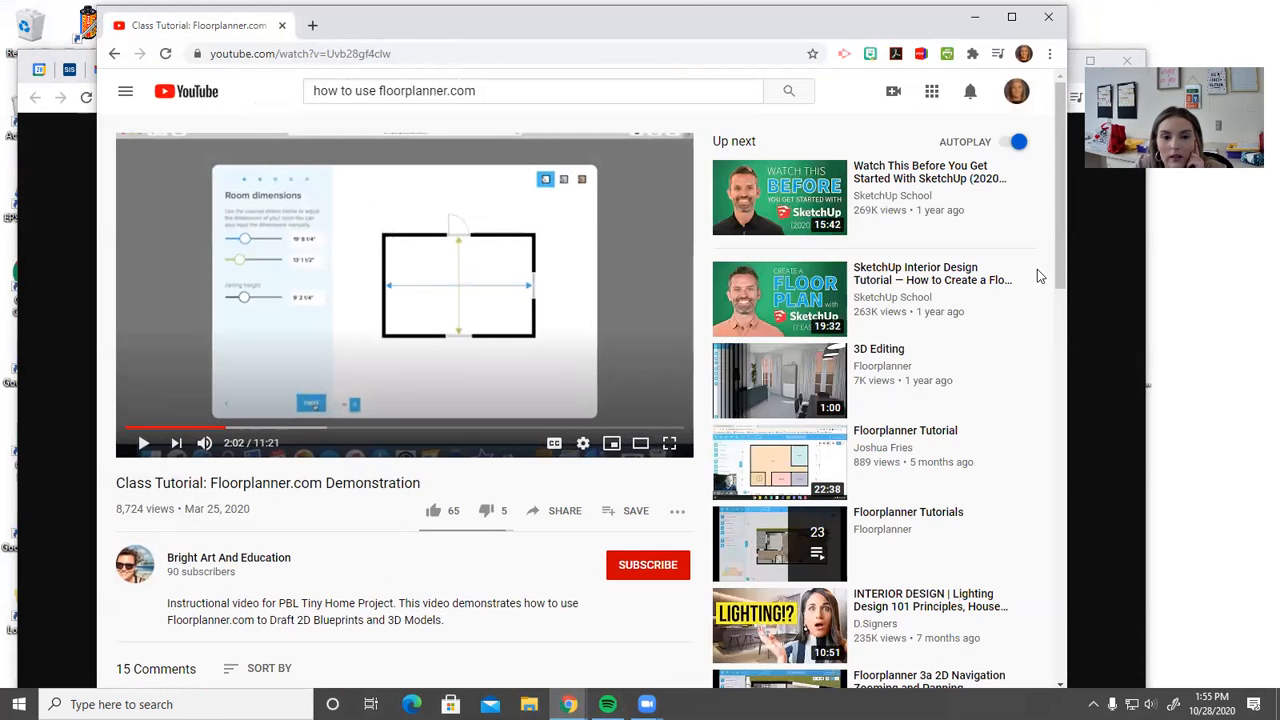
left_click(130, 428)
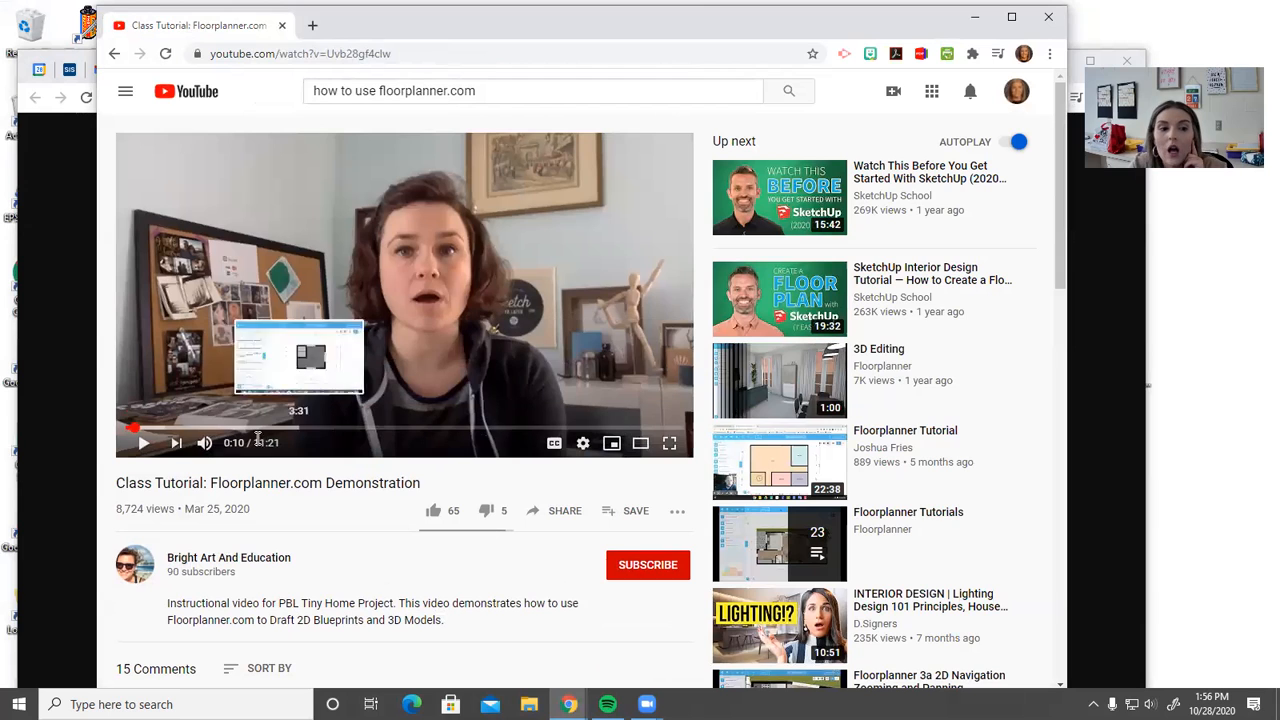
- Highlight the YouTube search phrase "how to use floorplanner.com" and close the video's window
scroll(562, 354, "down", 1)
scroll(518, 154, "up", 1)
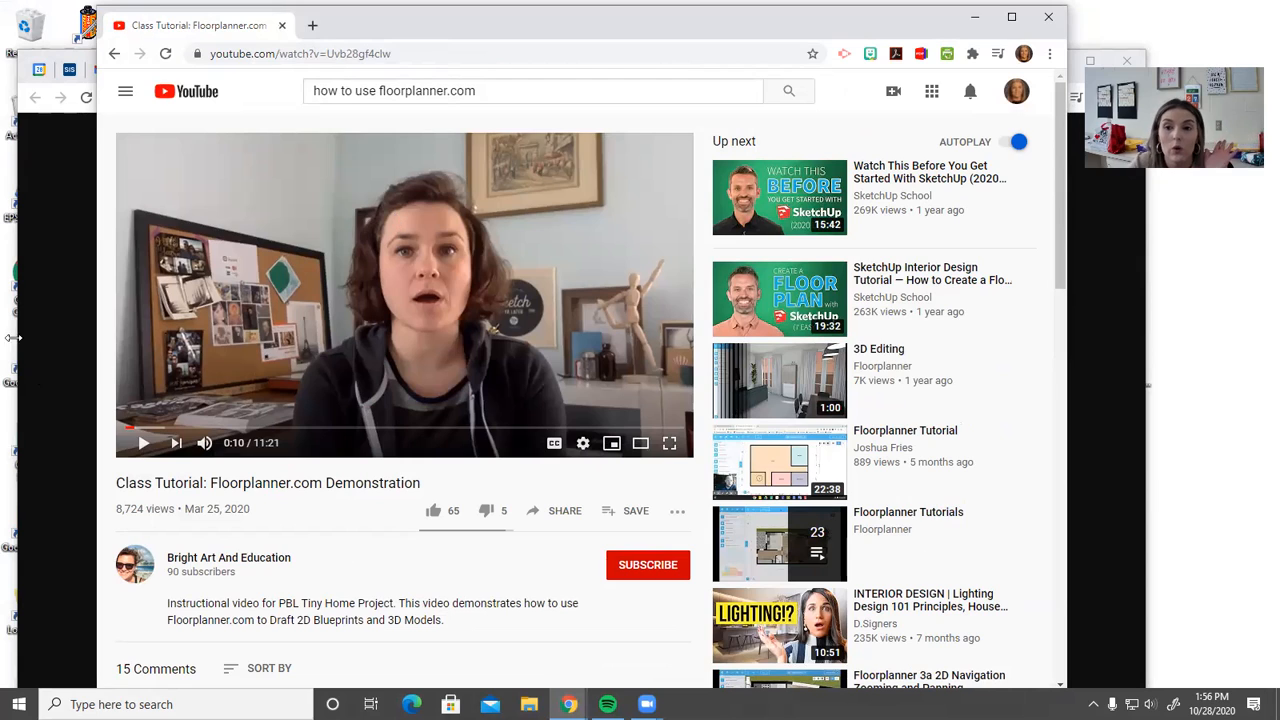
left_click_drag(397, 86, 305, 112)
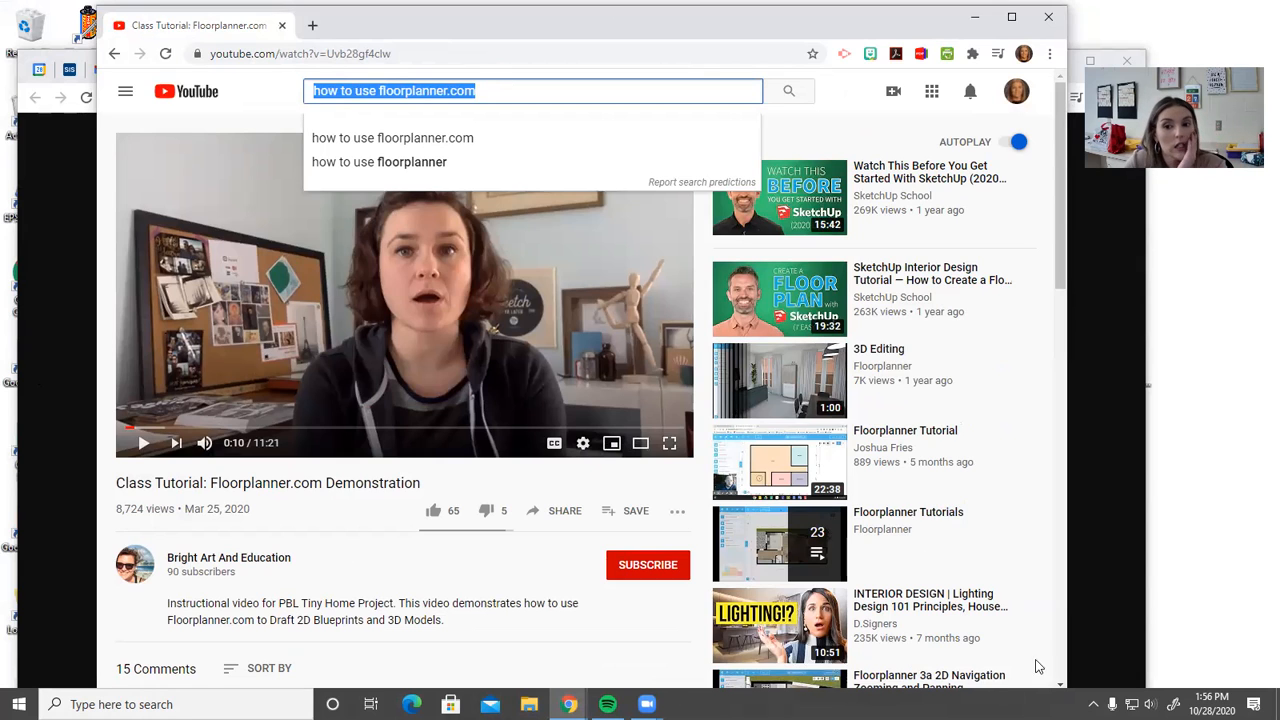
left_click(1047, 18)
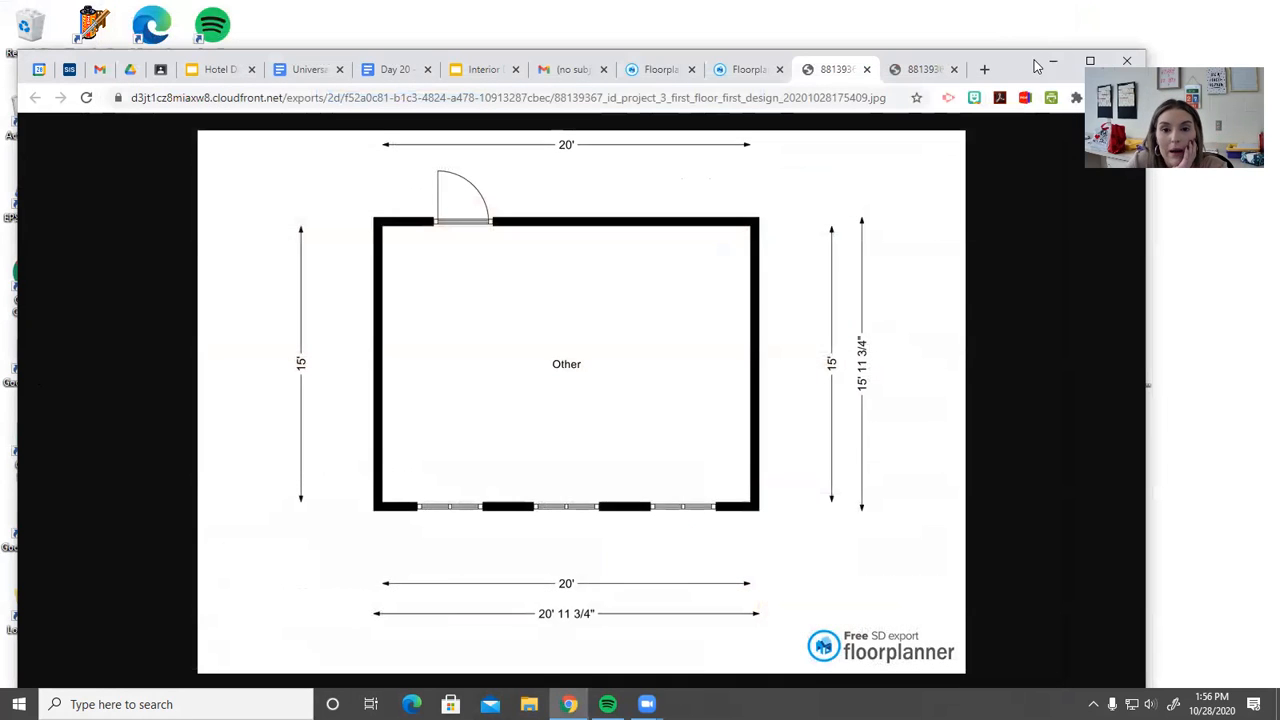
- Switch to the Gmail message "ID Project #3 - Your 2d export is finished" and highlight the project name in its subject
left_click_drag(1011, 68, 1038, 46)
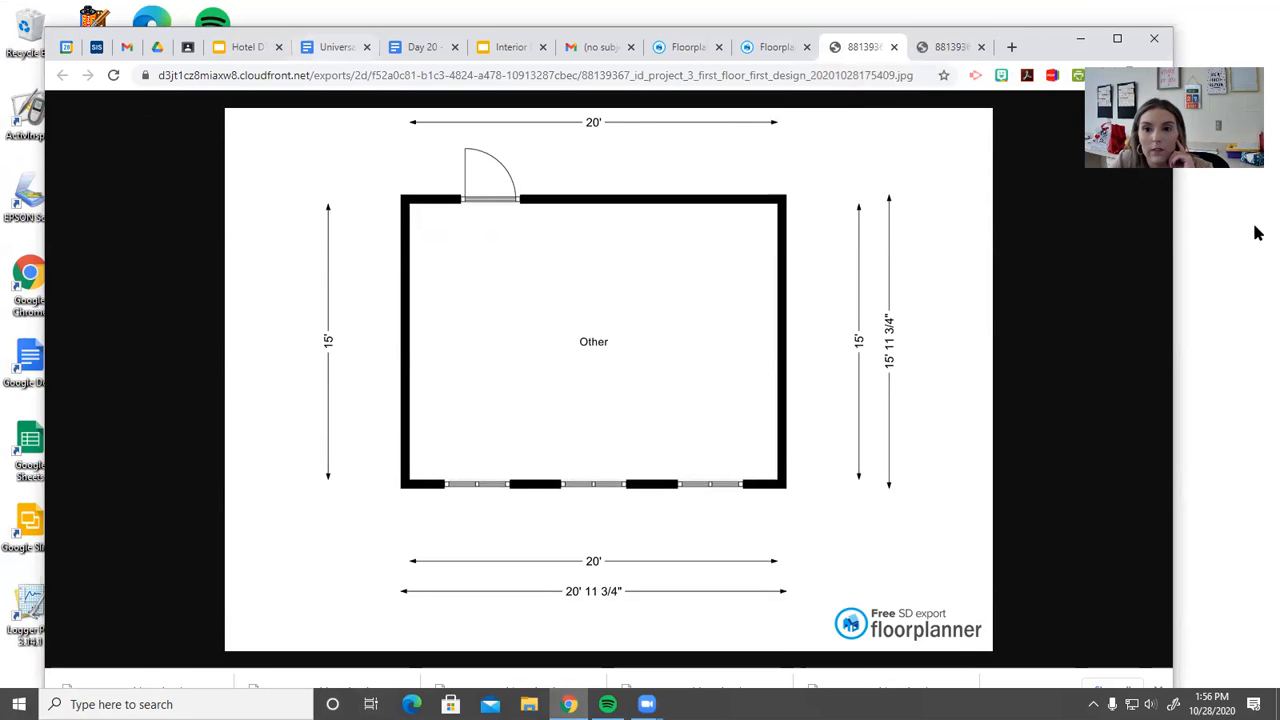
left_click_drag(1055, 55, 995, 66)
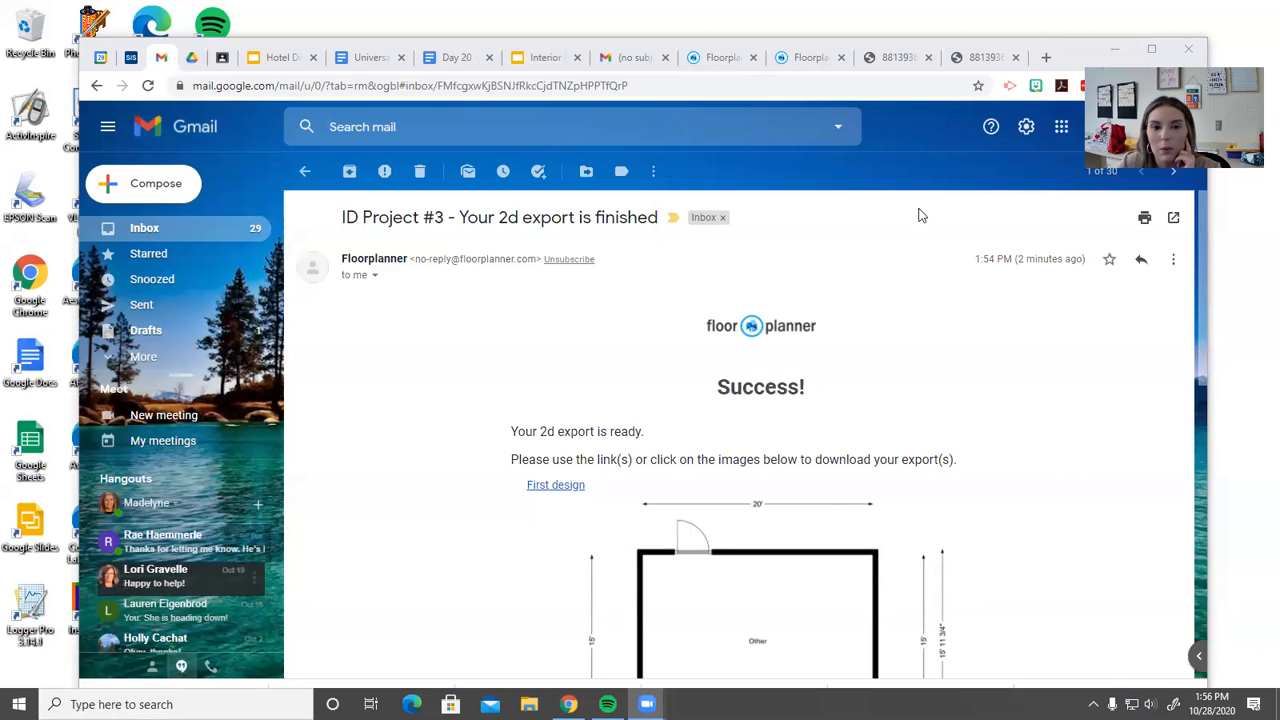
left_click_drag(1059, 65, 1024, 46)
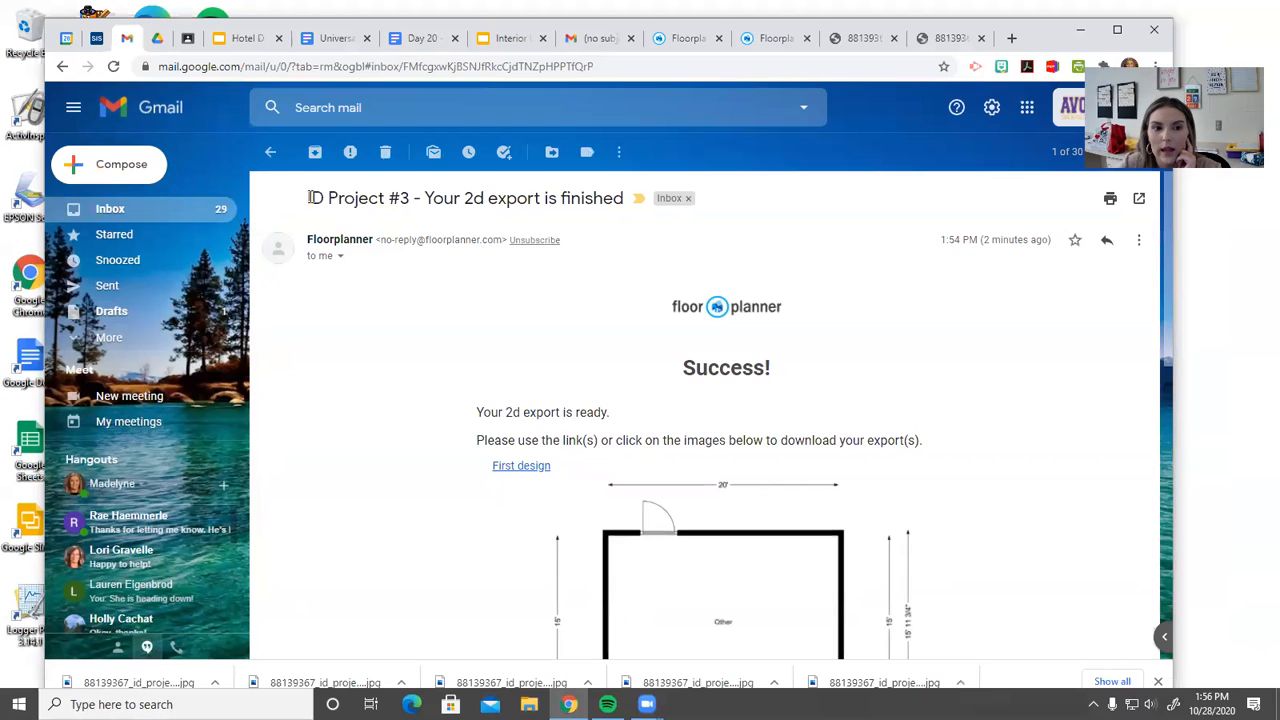
left_click_drag(310, 197, 412, 205)
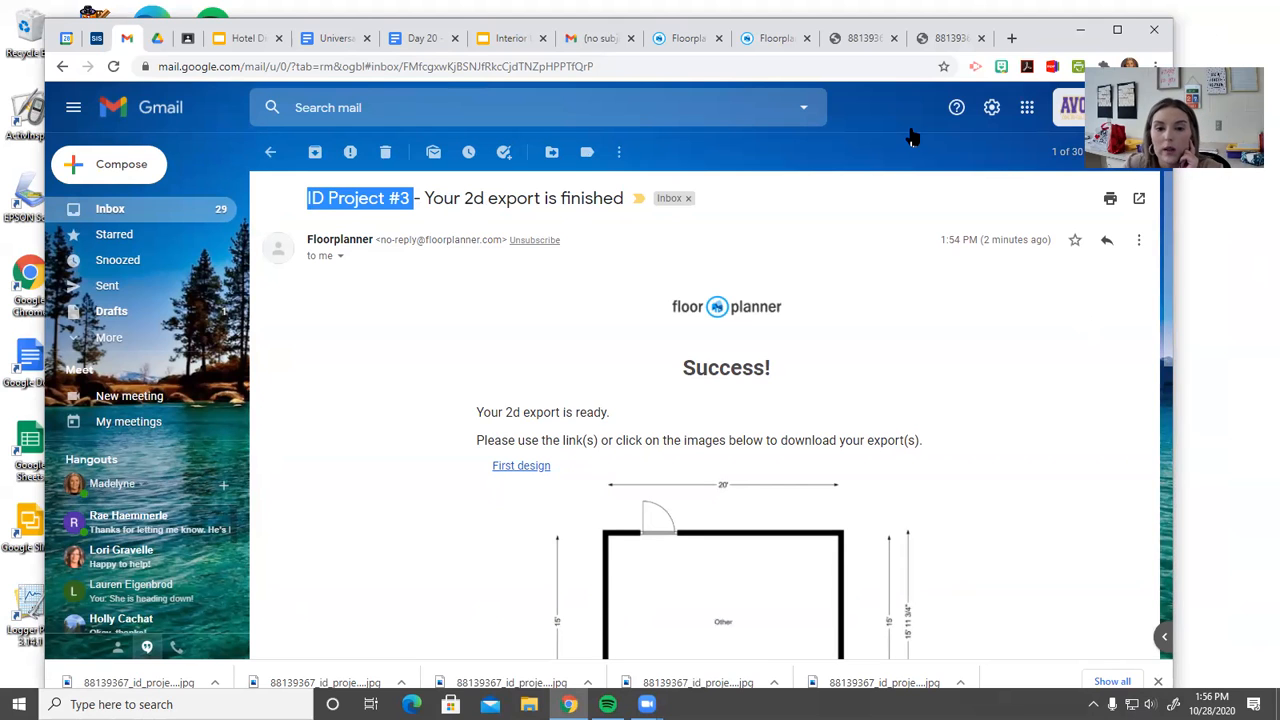
- Save the floor plan image from the Floorplanner email to the desktop
scroll(1037, 211, "down", 2)
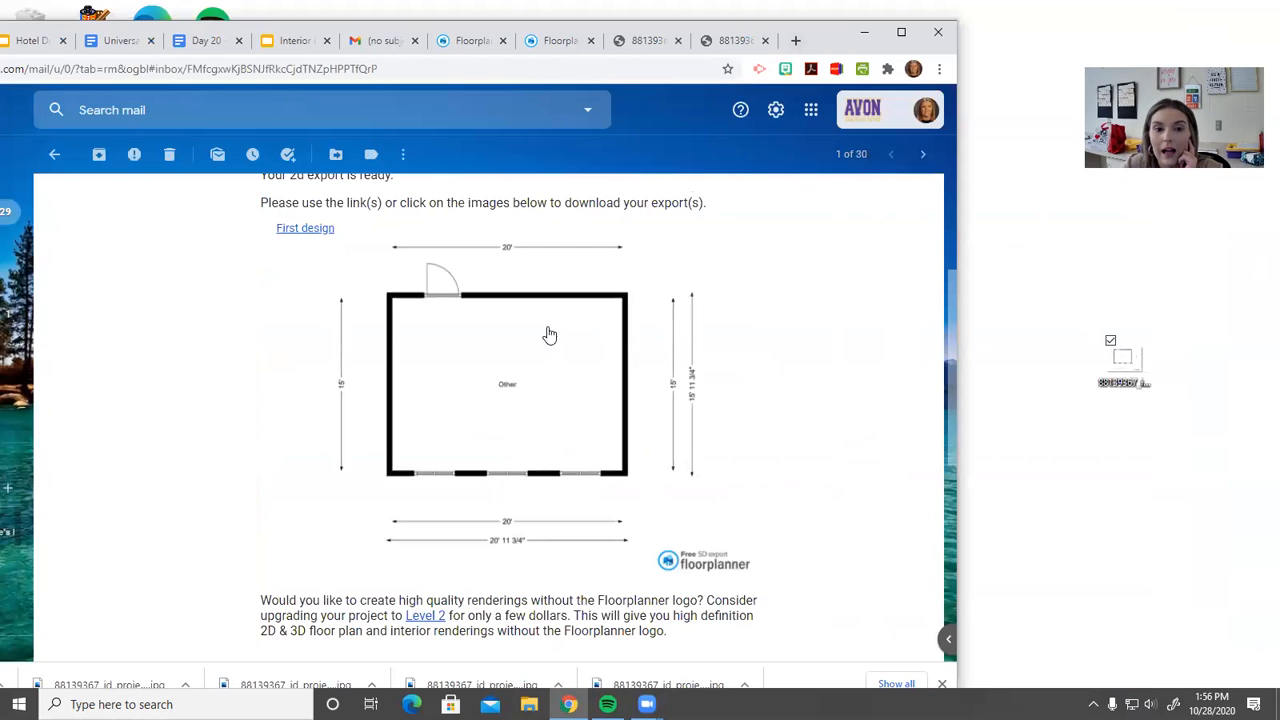
left_click_drag(524, 343, 1129, 466)
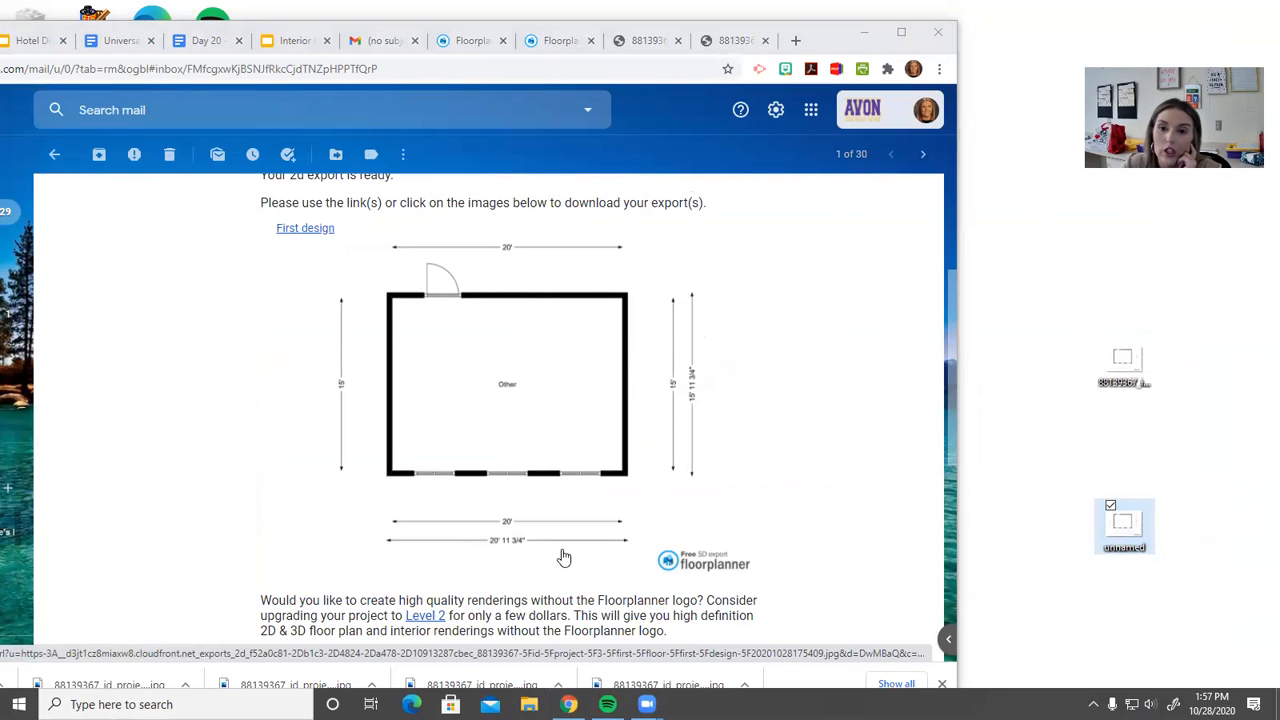
- Show the available actions for the email's floor plan image, dismiss them and look through the whole message down to its footer
scroll(646, 480, "down", 4)
scroll(626, 491, "up", 5)
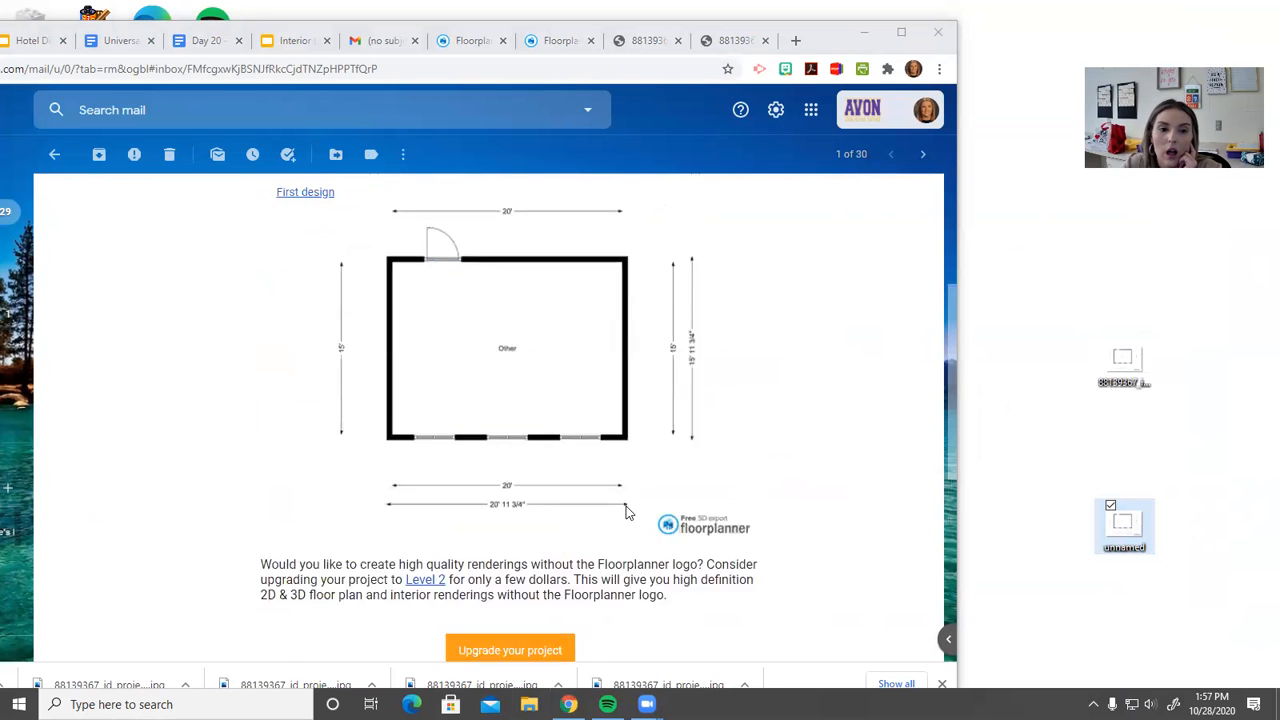
right_click(599, 454)
left_click(778, 522)
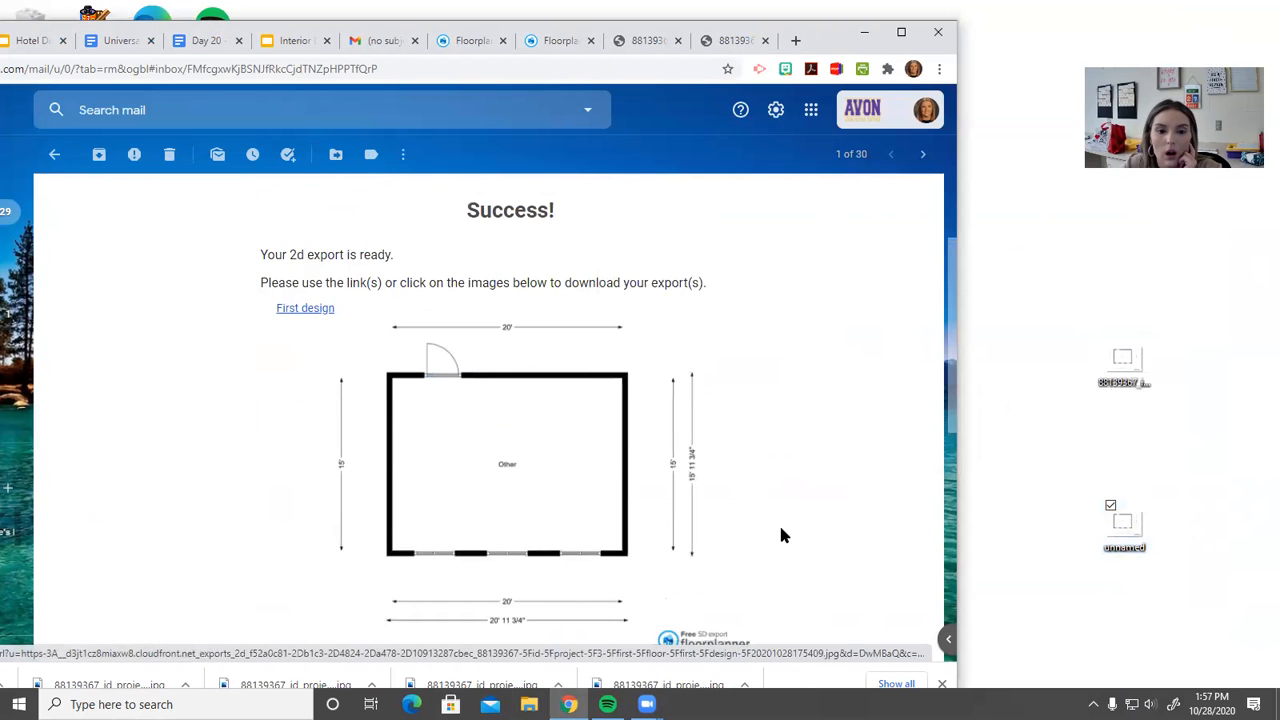
scroll(760, 508, "up", 2)
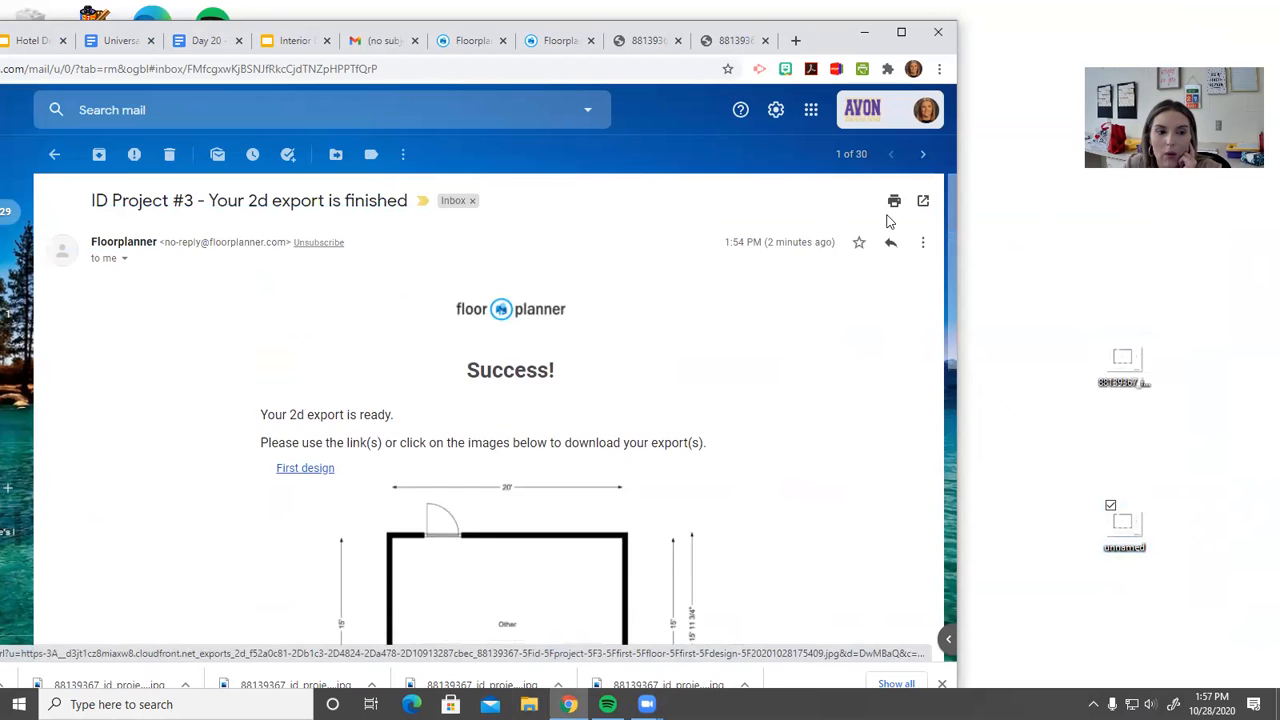
scroll(506, 480, "down", 7)
scroll(508, 522, "up", 3)
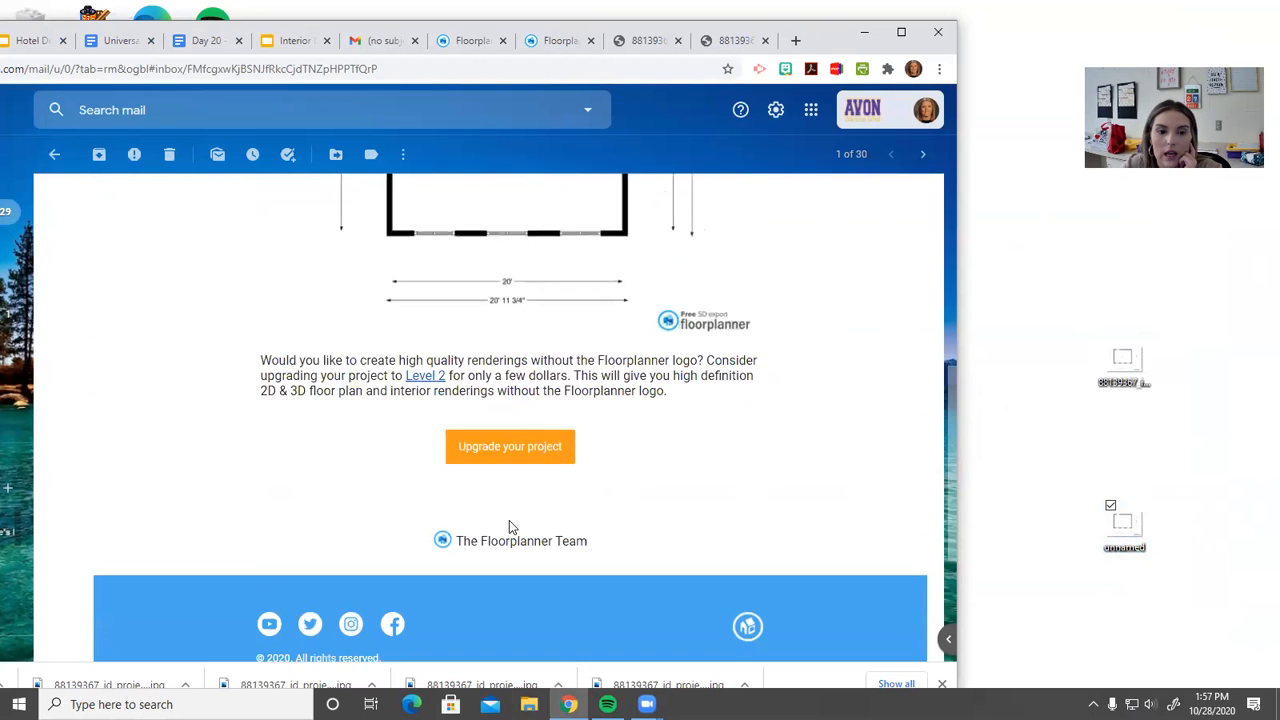